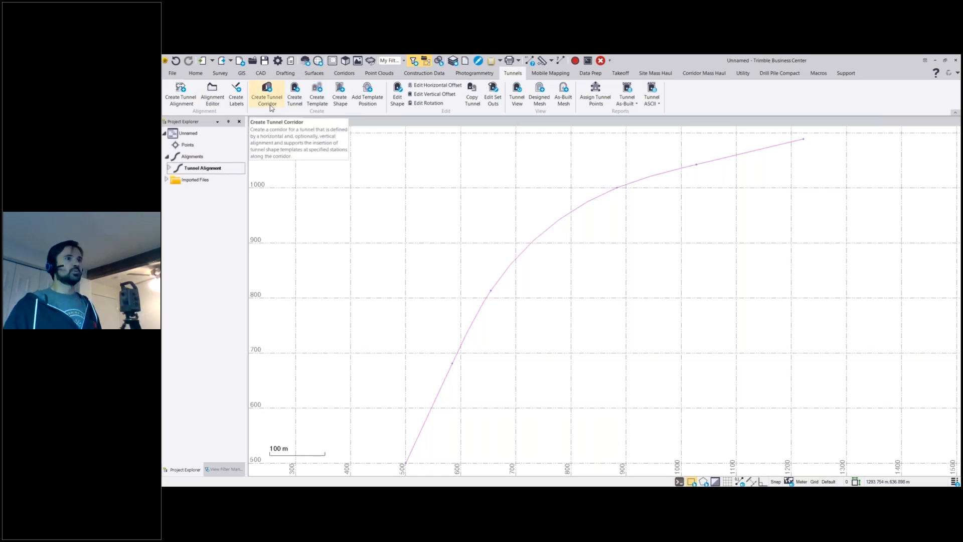
Create a tunnel corridor named Tunnel Corridor based on Tunnel Alignment and show it under Corridors in the project tree.
left_click(268, 101)
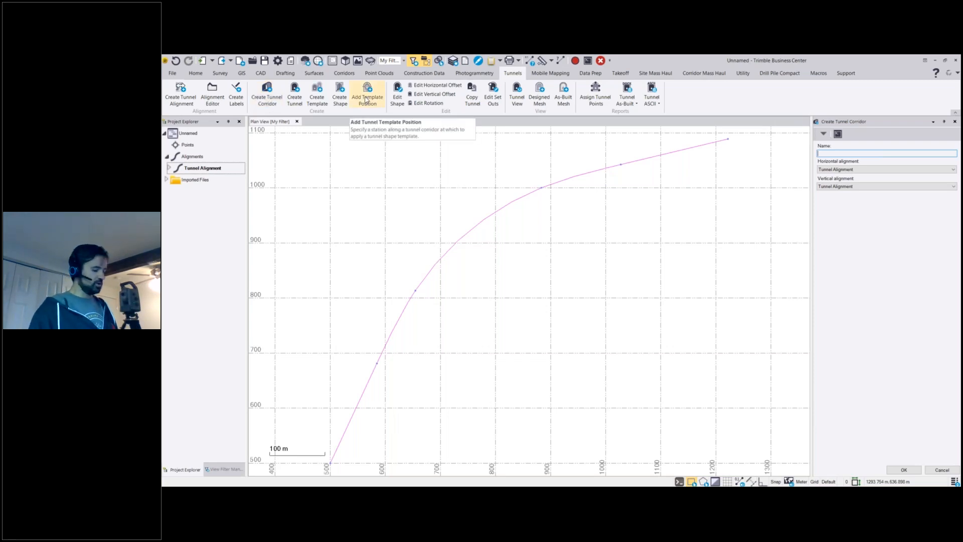
type("Tunnel Co")
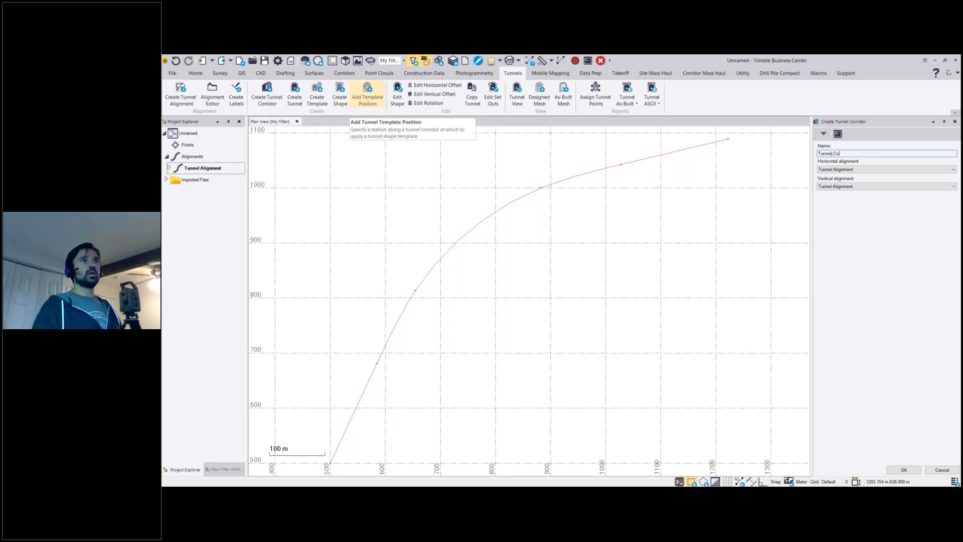
type("rridor")
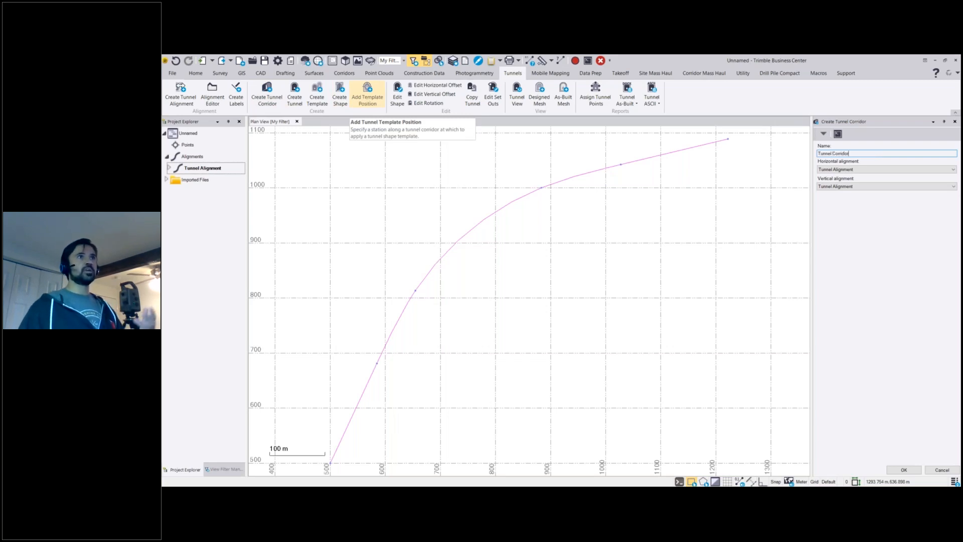
left_click(896, 469)
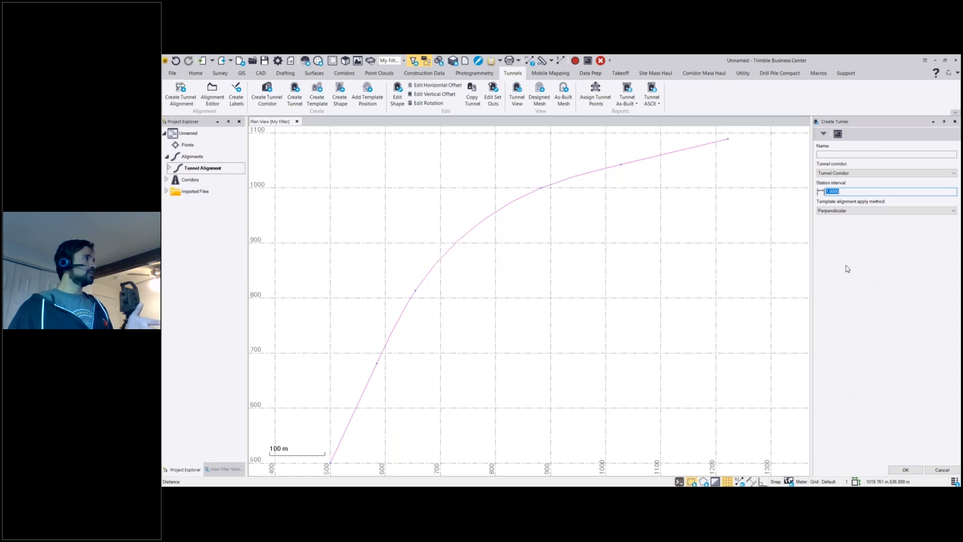
left_click(167, 179)
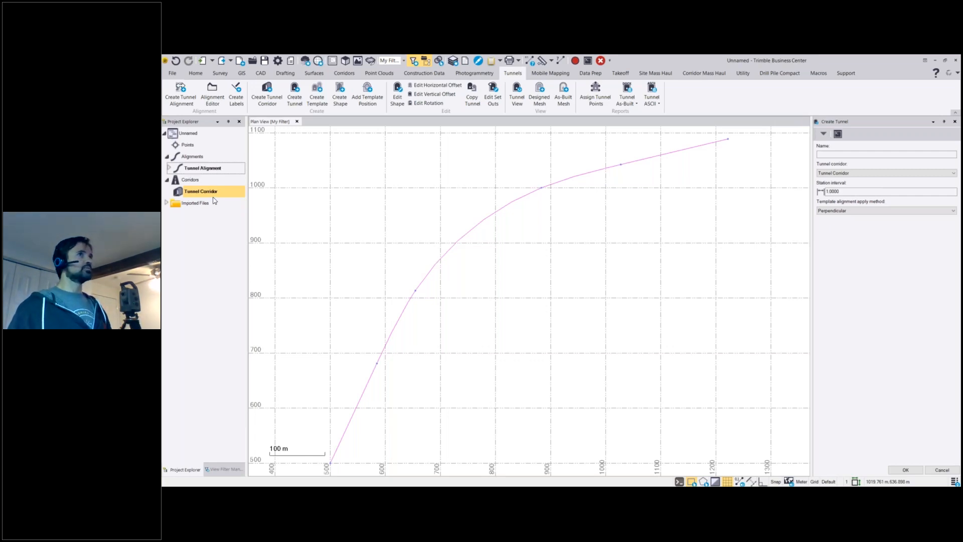
Name the new tunnel in Tunnel Corridor "North Bound".
left_click(889, 154)
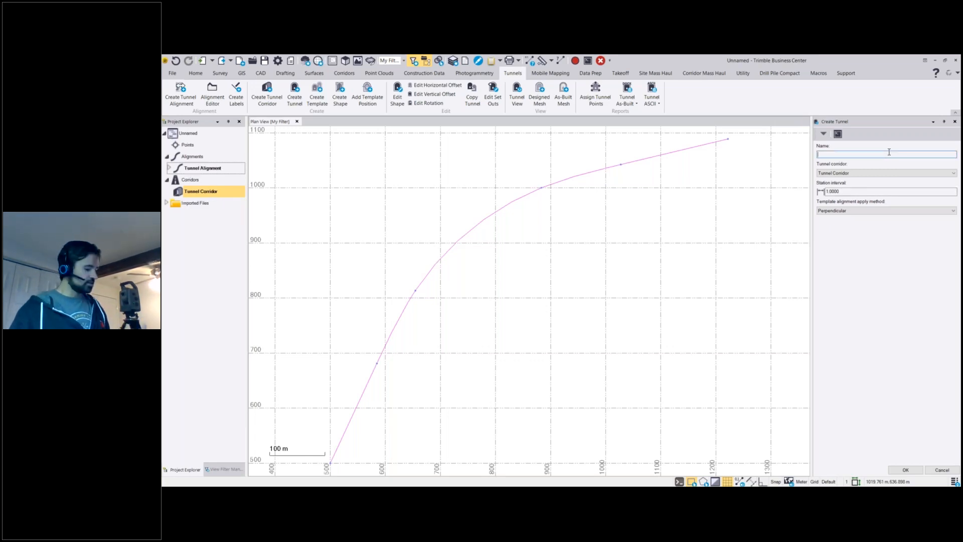
type("North bound")
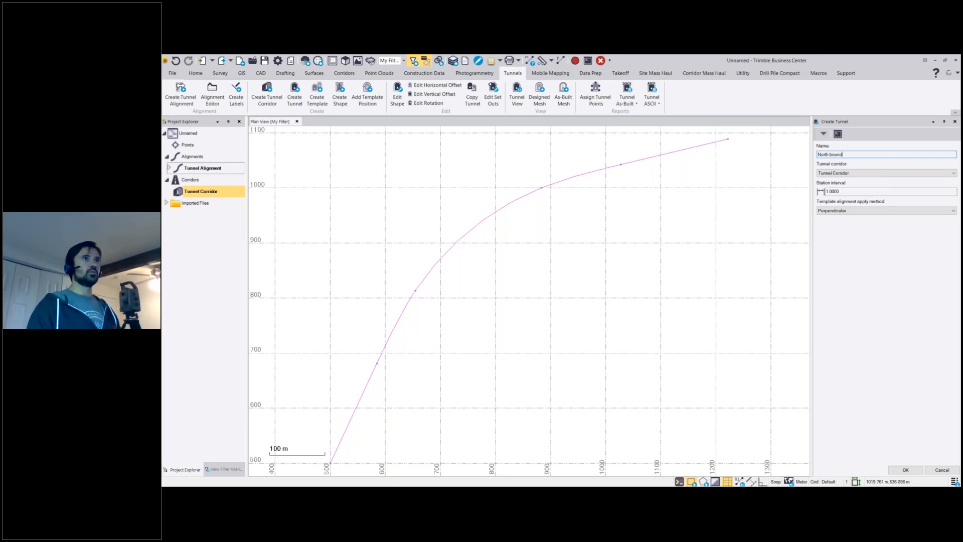
key("BackSpace")
key("BackSpace")
key("BackSpace")
type("Bound")
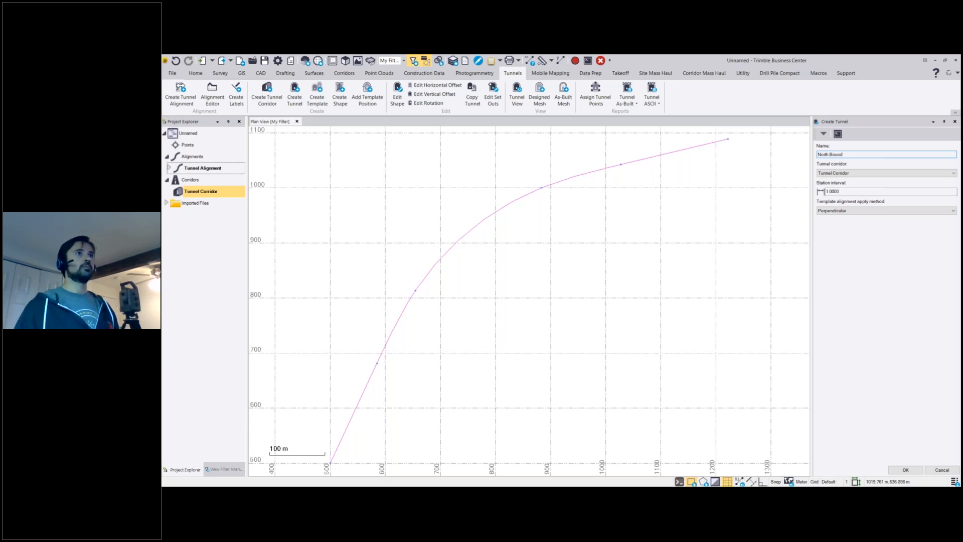
Set the tunnel's station interval to 10 with the Perpendicular template alignment apply method, and create the tunnel.
left_click(887, 190)
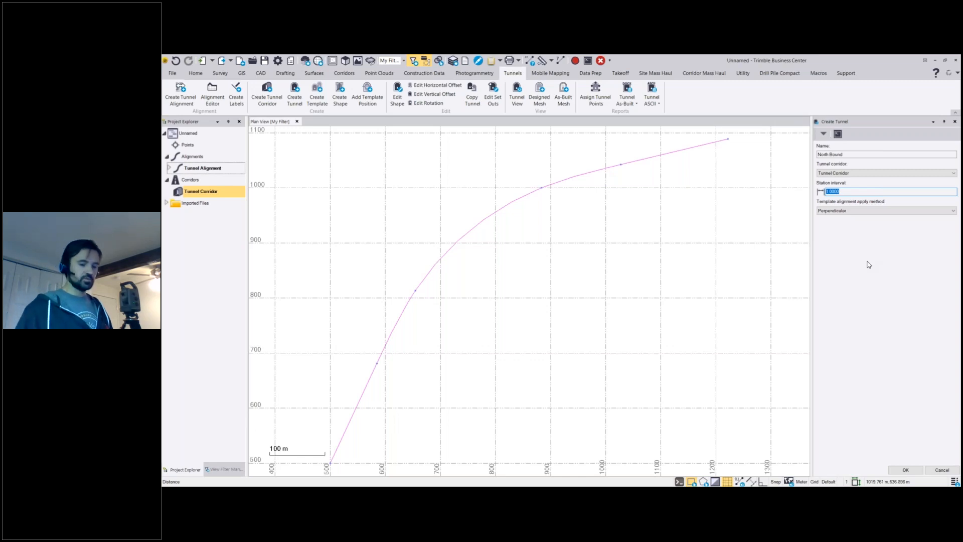
type("10")
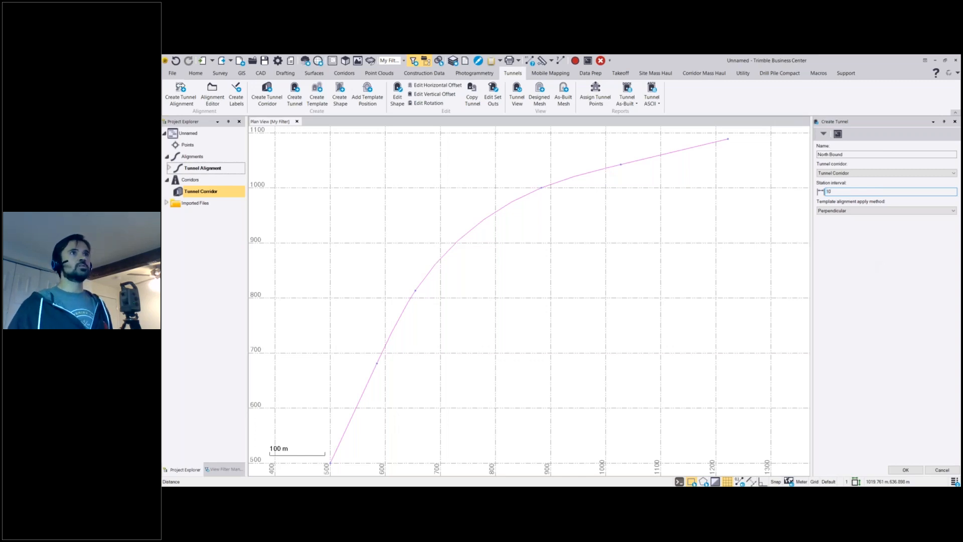
left_click(862, 211)
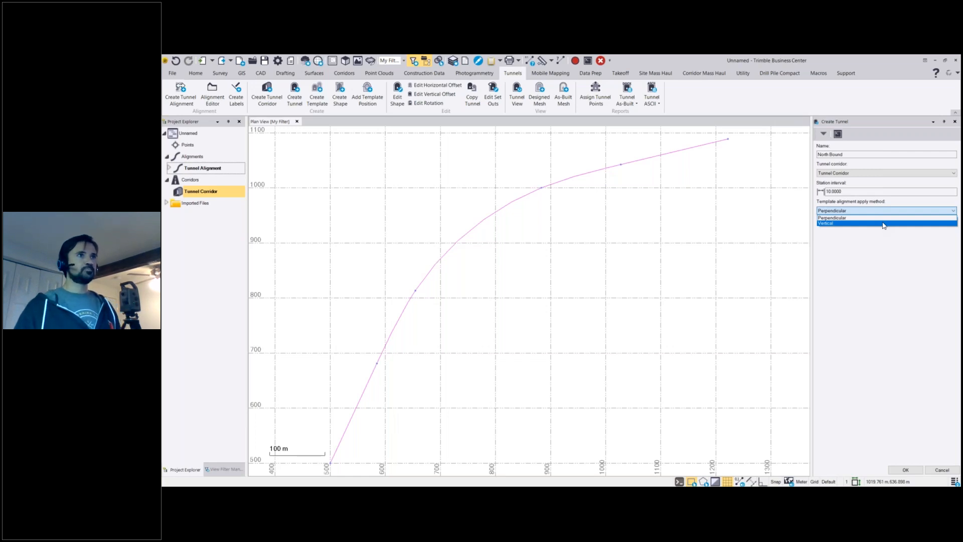
left_click(884, 218)
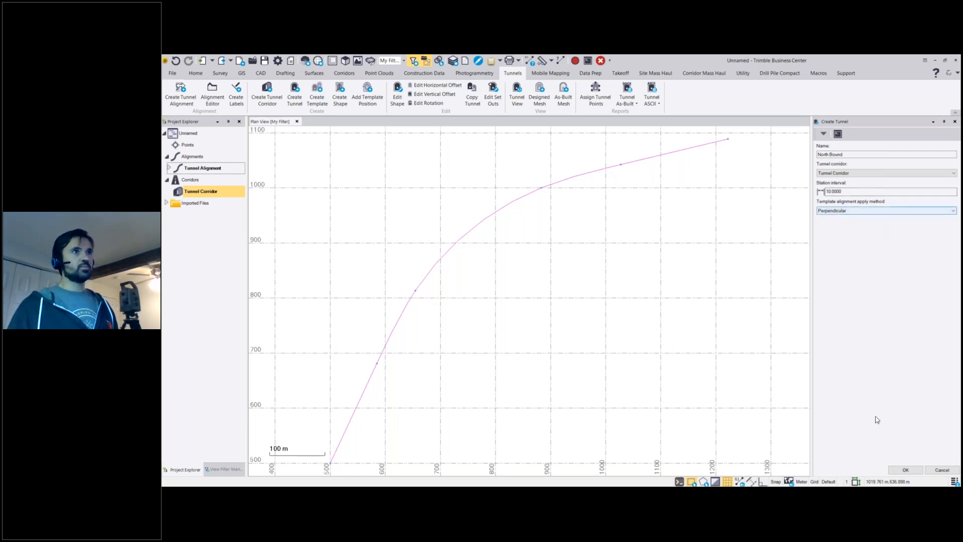
left_click(914, 471)
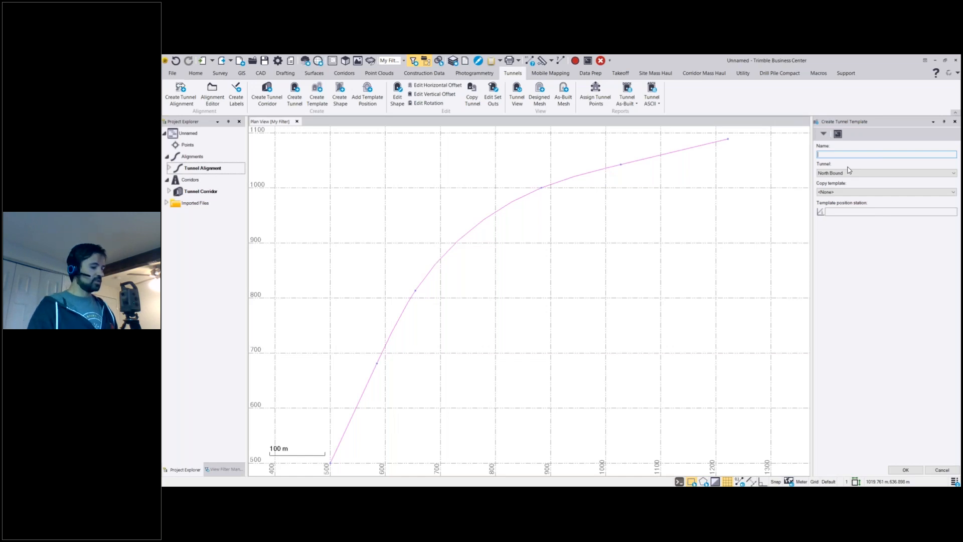
Create a tunnel template named Template 1 for North Bound at station 1+000.00, picked at the alignment's start point.
type("Template")
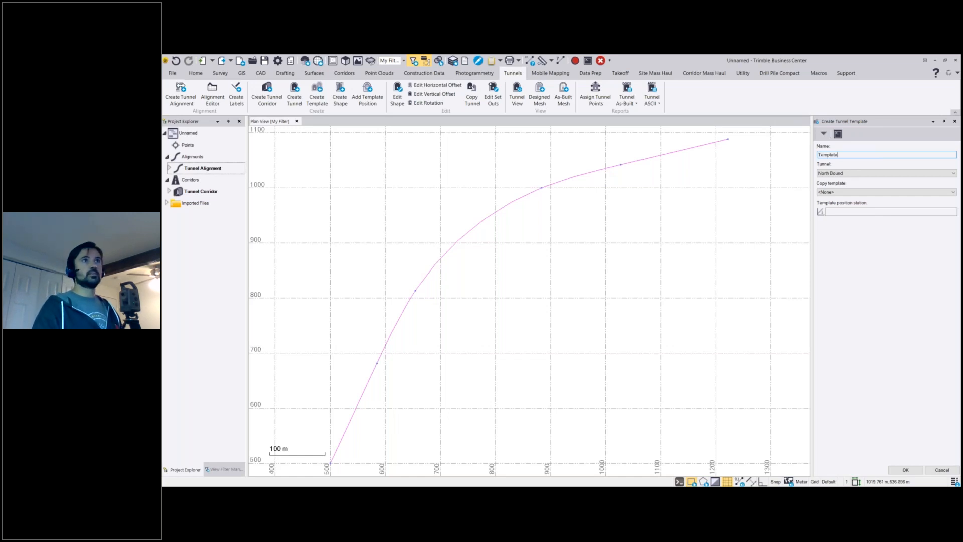
type(" 1")
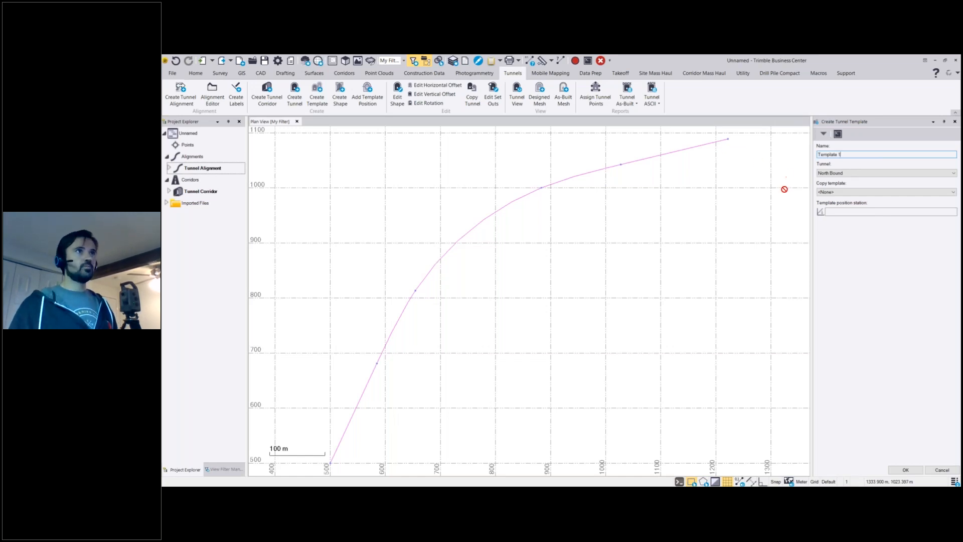
left_click(850, 211)
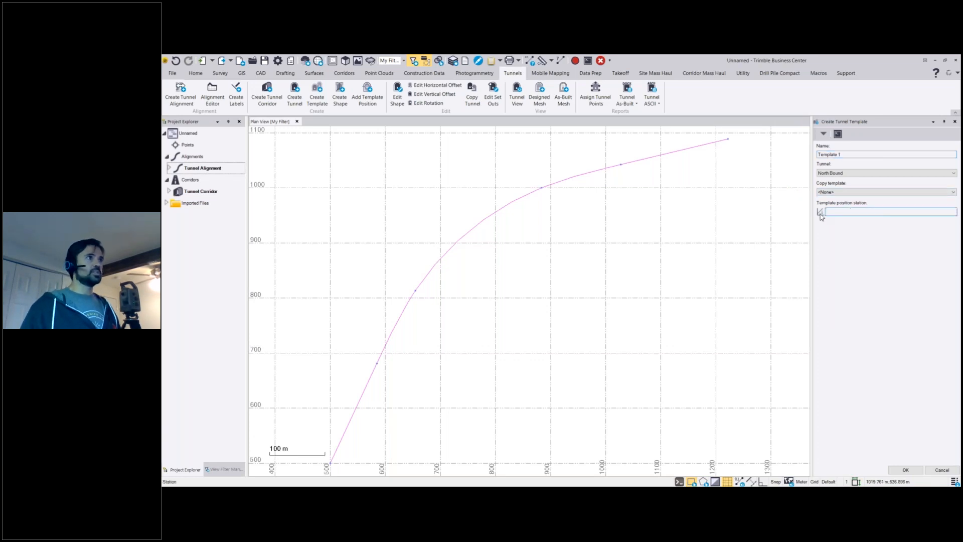
scroll(628, 231, "down", 3)
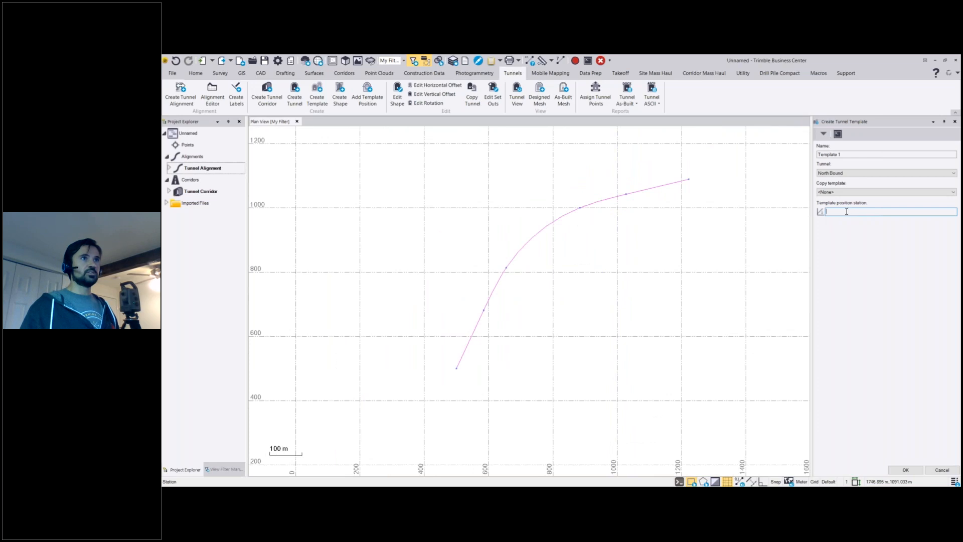
left_click(820, 211)
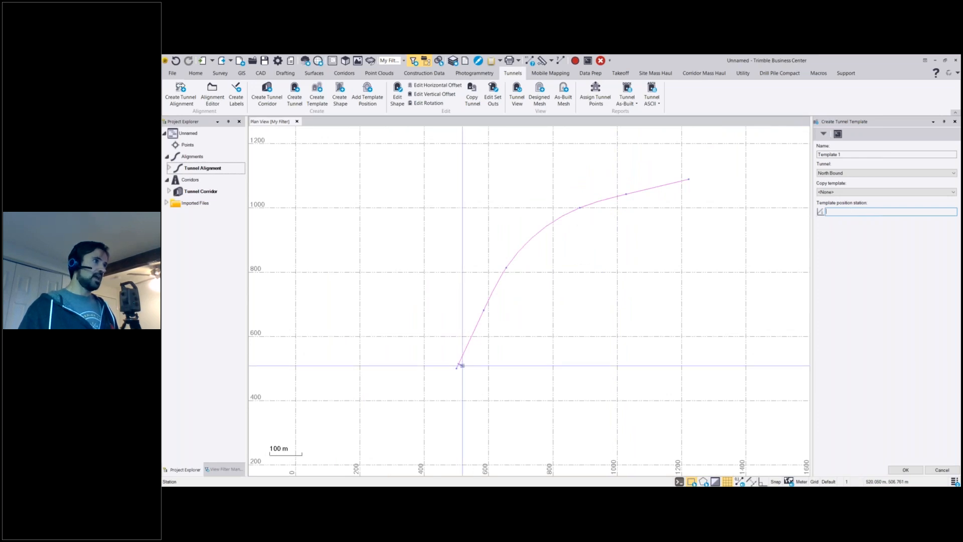
left_click(458, 368)
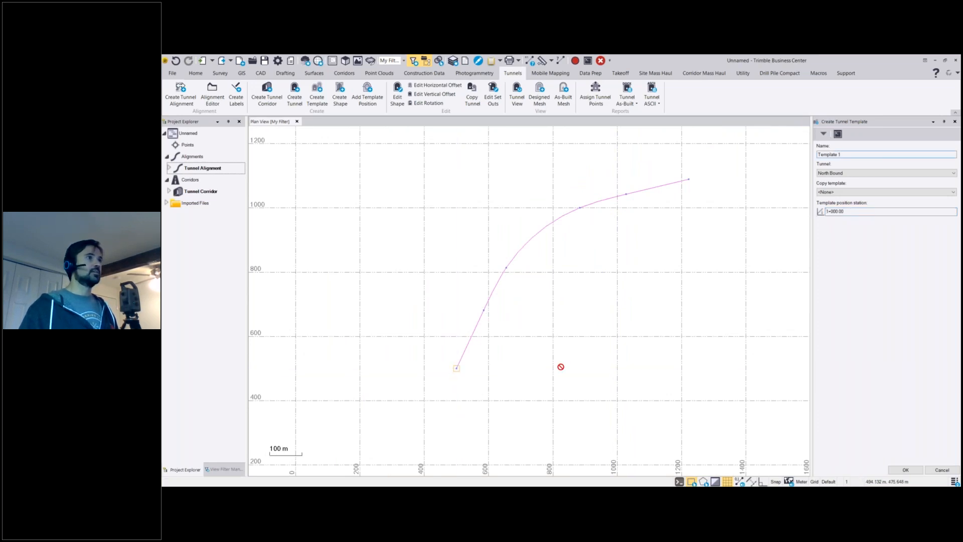
left_click(895, 470)
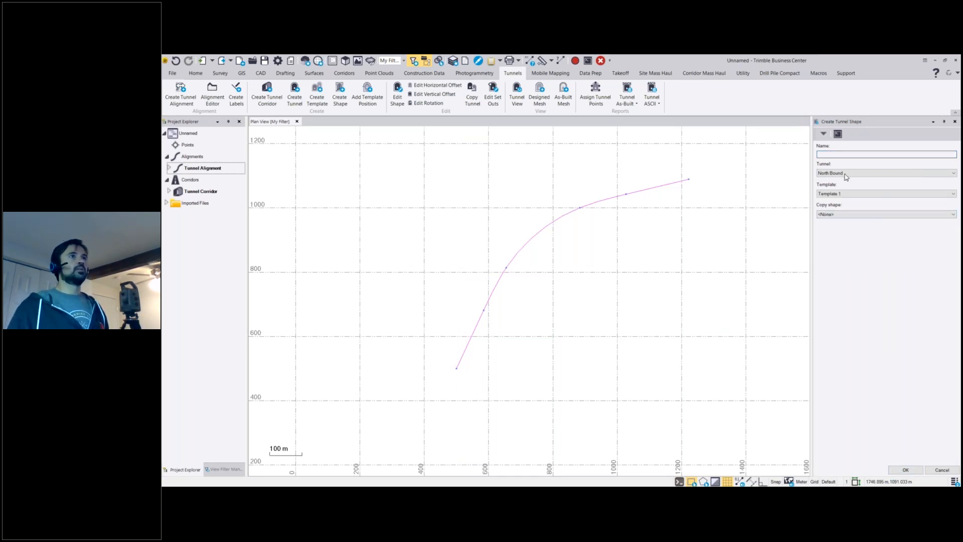
Create a tunnel shape named Outer Diameter in Template 1 of the North Bound tunnel.
left_click(858, 155)
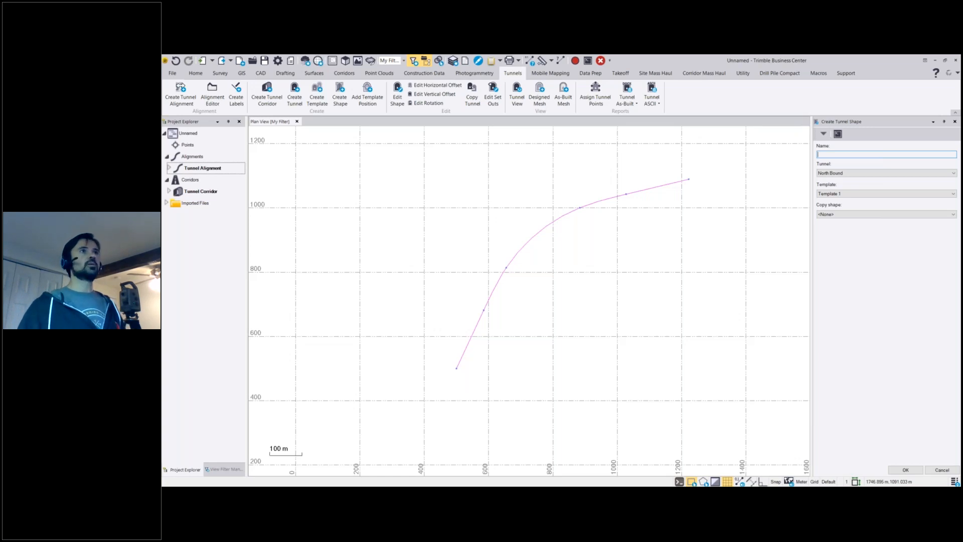
type("Outer Diameter")
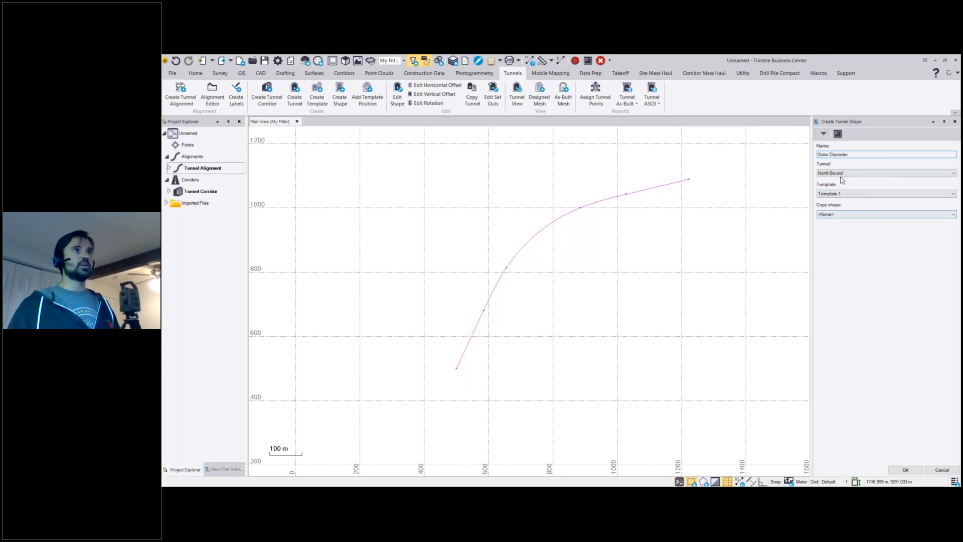
left_click(914, 469)
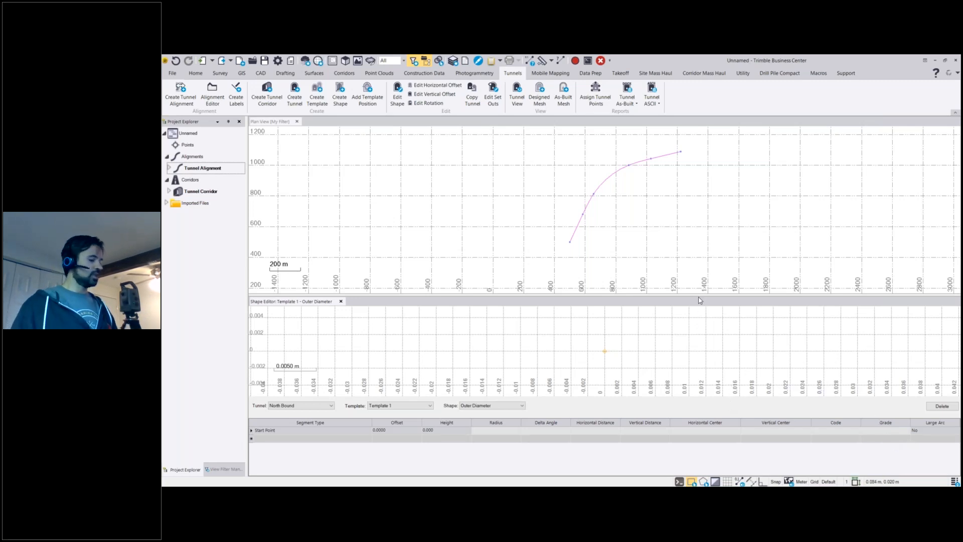
Close the plan view so the Shape Editor fills the workspace, and enlarge its graphic area above the segment table.
left_click_drag(692, 294, 688, 253)
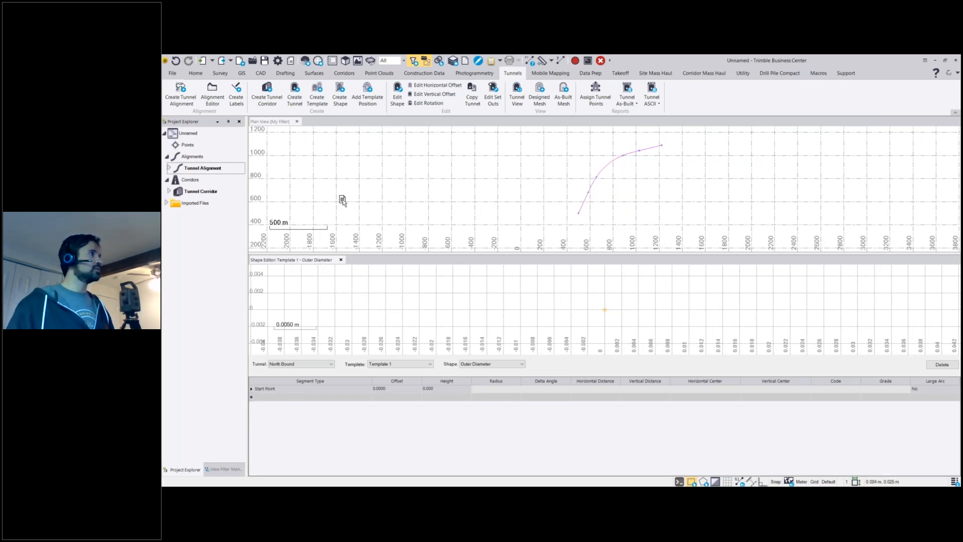
left_click_drag(353, 126, 368, 129)
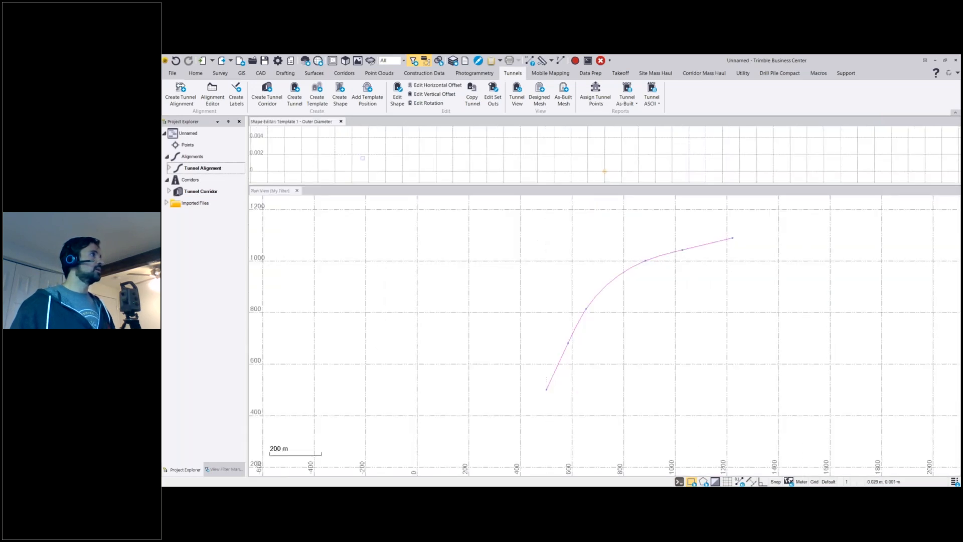
left_click(297, 191)
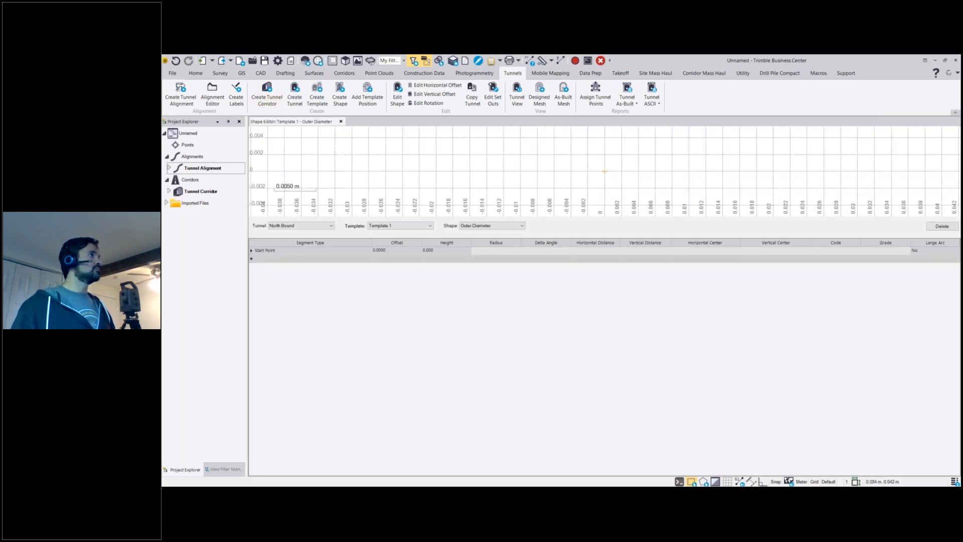
left_click_drag(578, 227, 577, 280)
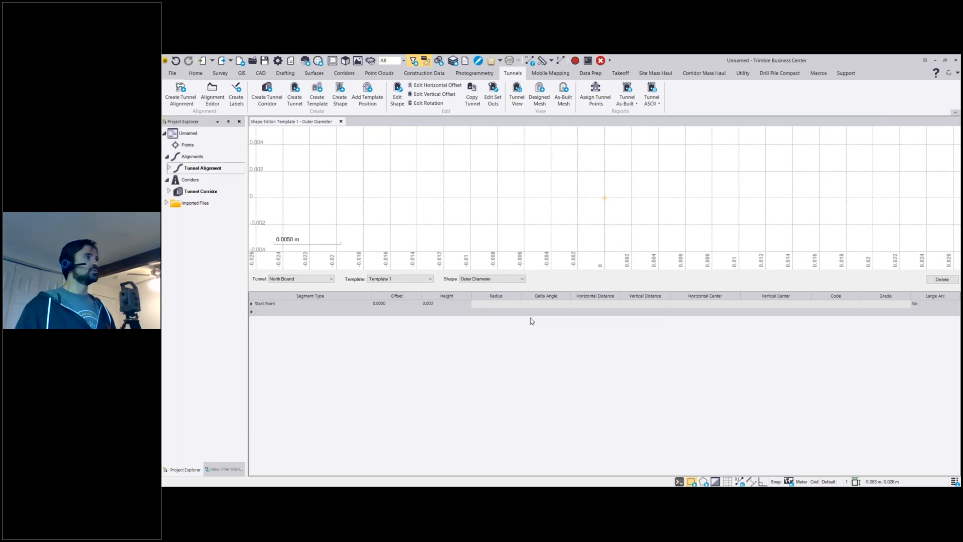
Set the height of the Outer Diameter shape's start point to -0.5, keeping its offset at 0.
left_click(399, 304)
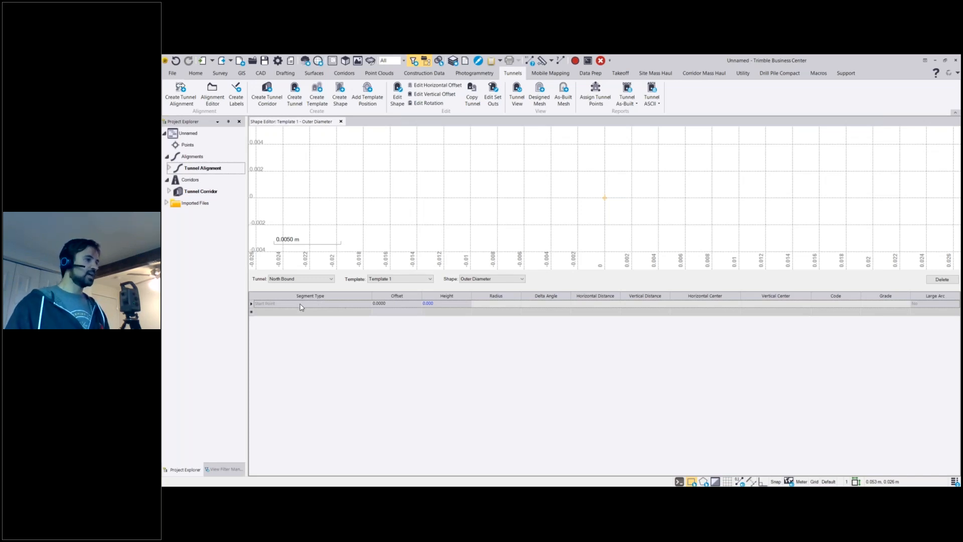
left_click(443, 304)
left_click_drag(442, 304, 430, 304)
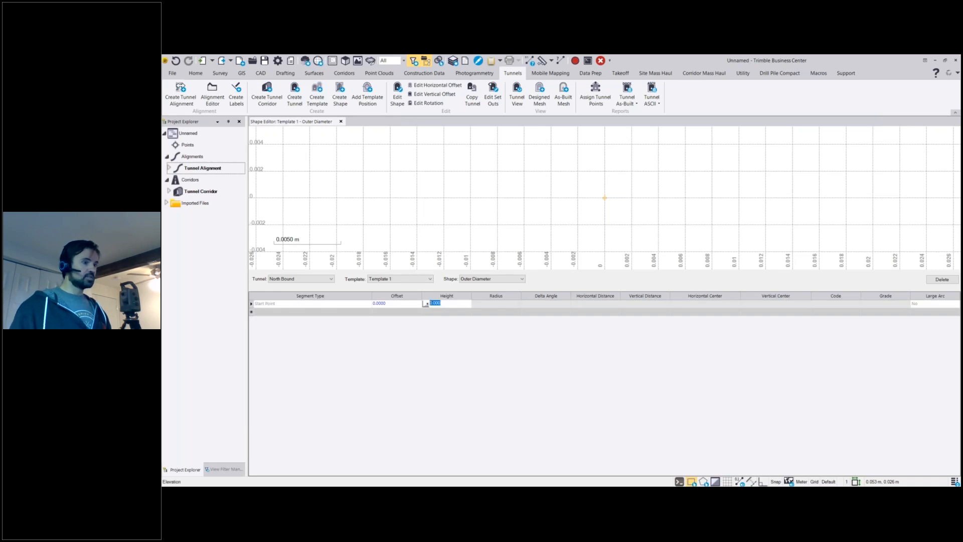
type("-0.5")
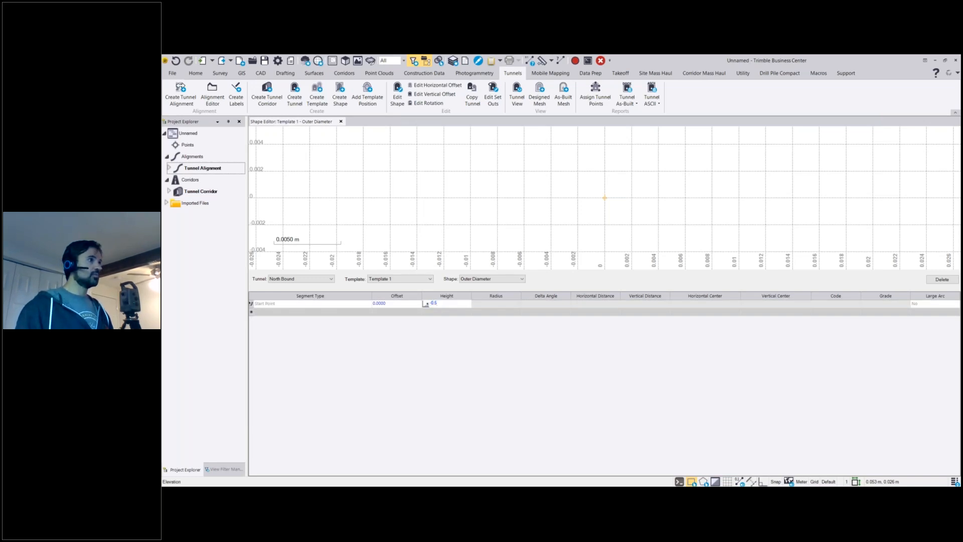
key("Return")
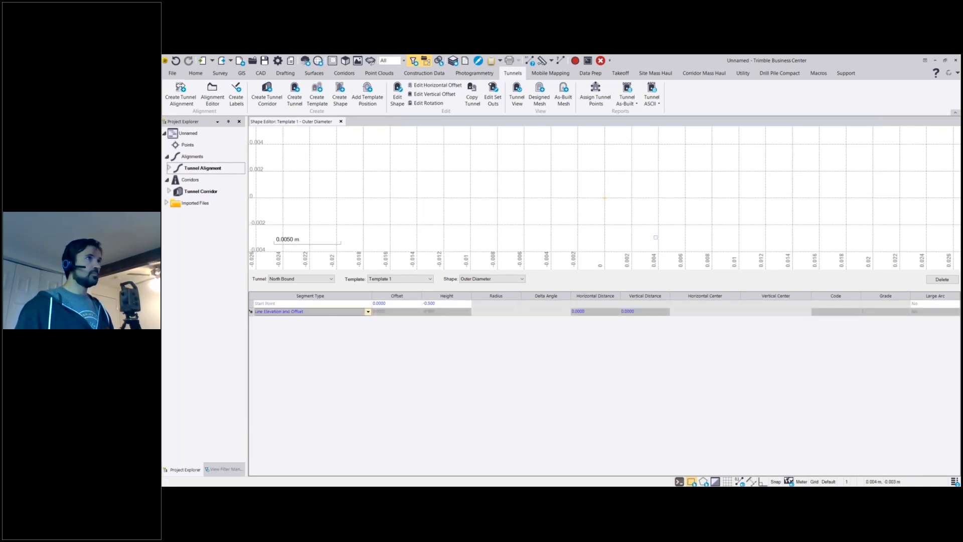
middle_click(597, 197)
middle_click(597, 197)
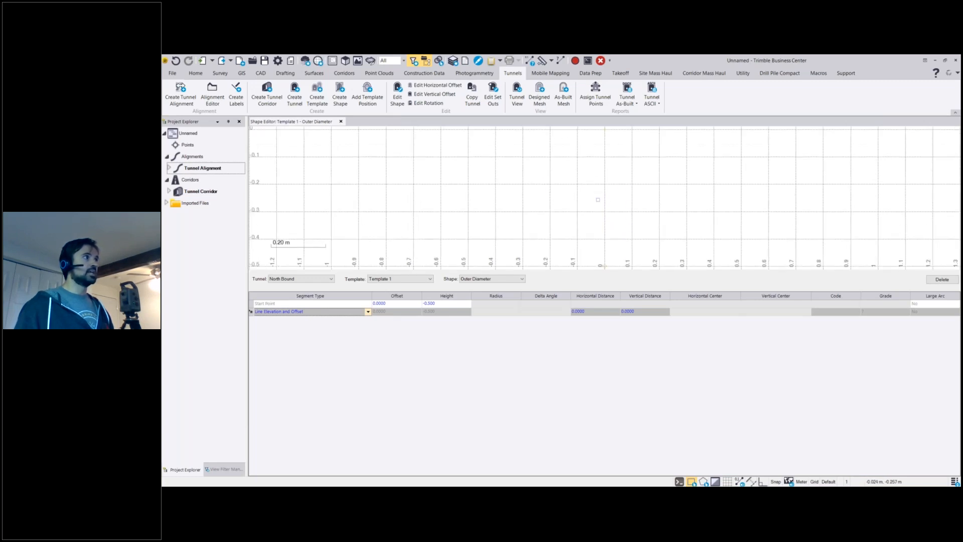
Add a Line Elevation and Offset segment to the Outer Diameter shape with a horizontal distance of -0.5.
left_click(344, 313)
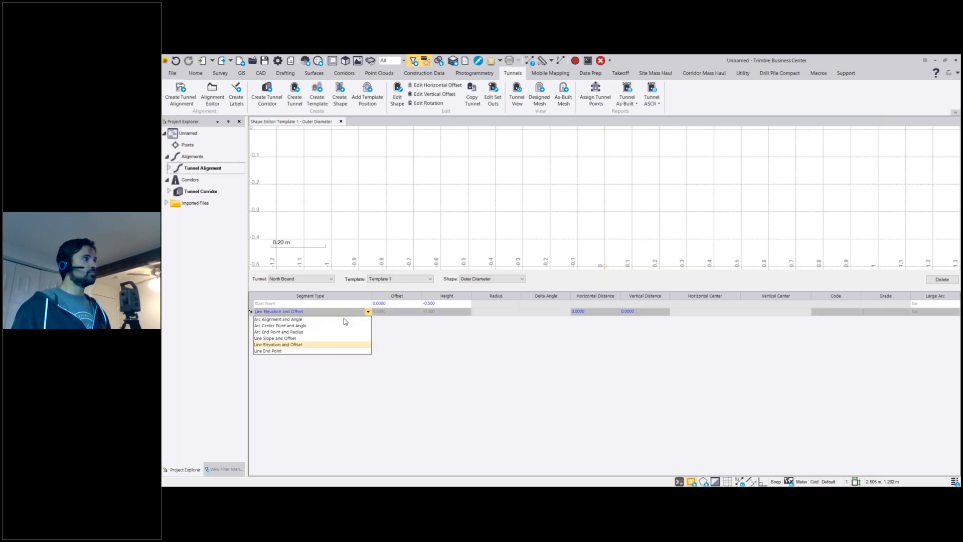
left_click(344, 348)
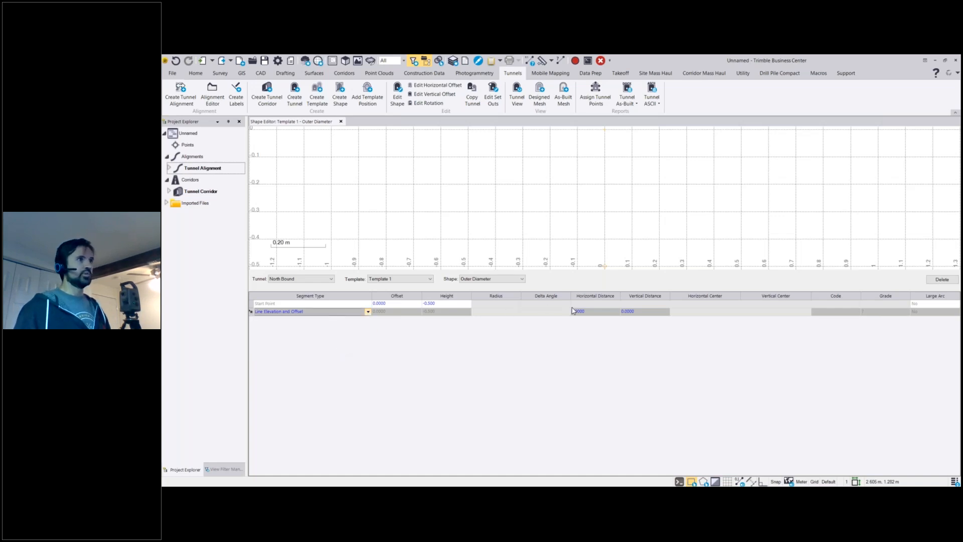
left_click(594, 312)
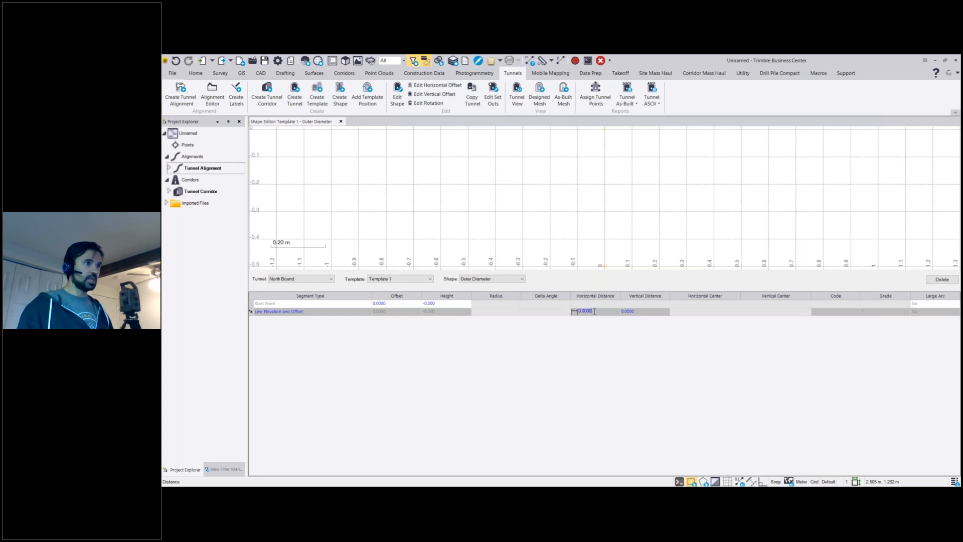
key("BackSpace")
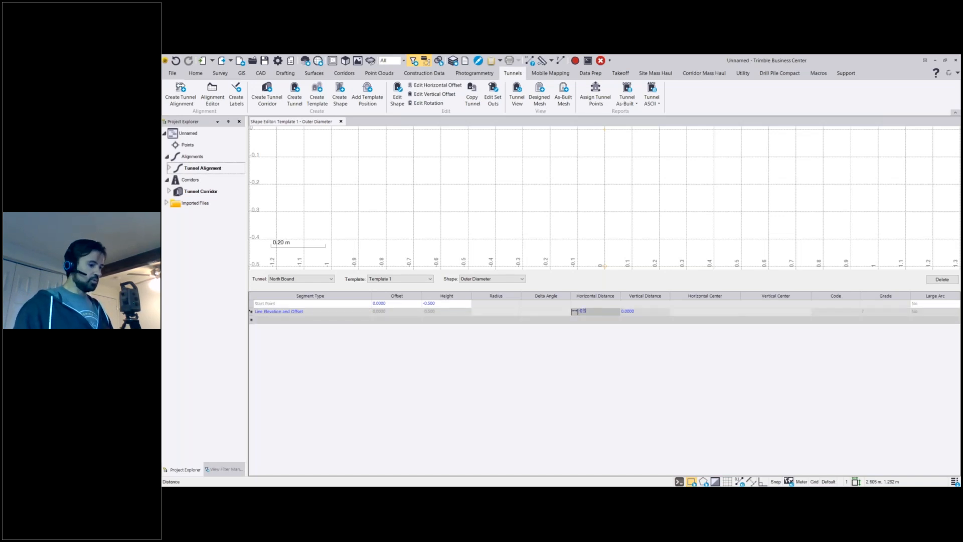
type("-0.5")
key("Tab")
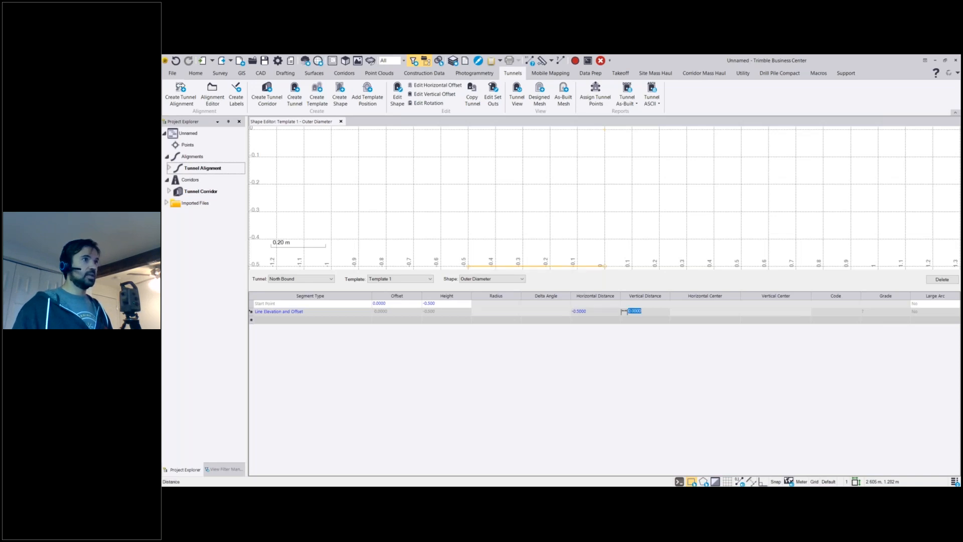
Add a second Line Elevation and Offset segment with a vertical distance of 1, keeping its horizontal distance at 0.
middle_click_drag(600, 241, 616, 214)
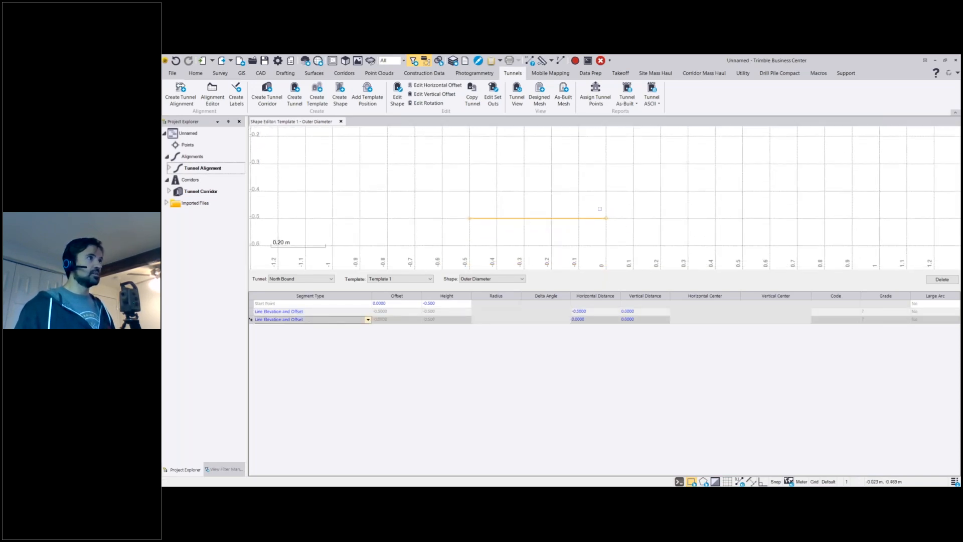
scroll(564, 213, "down", 1)
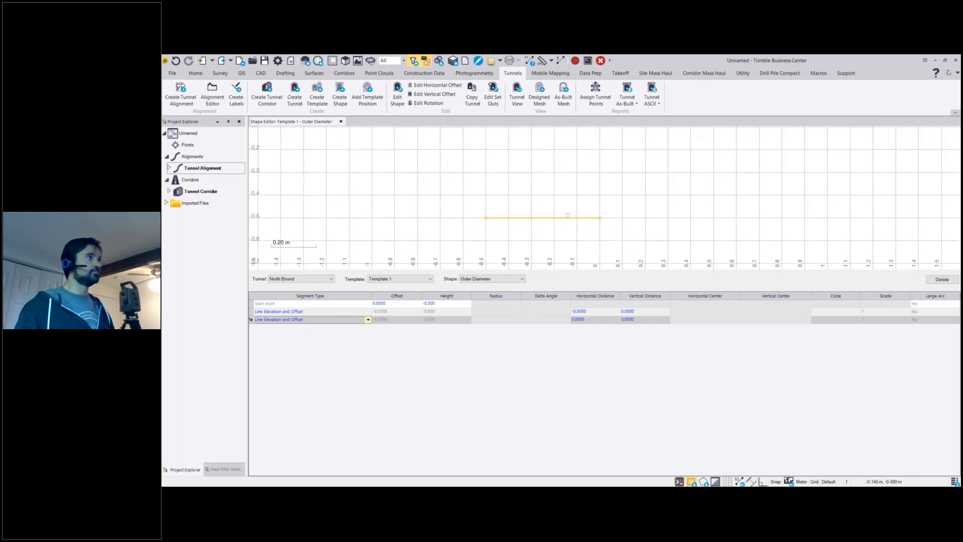
left_click(350, 321)
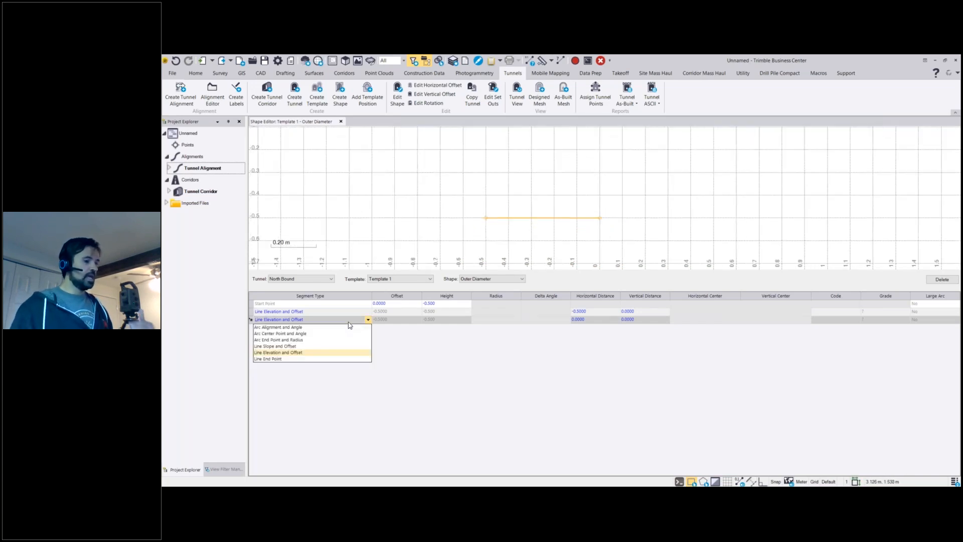
left_click(260, 353)
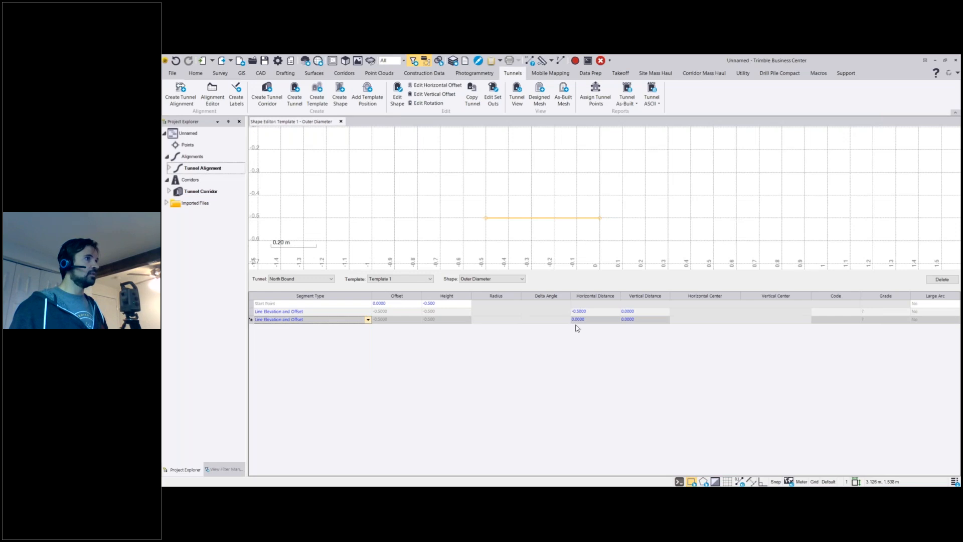
left_click(627, 320)
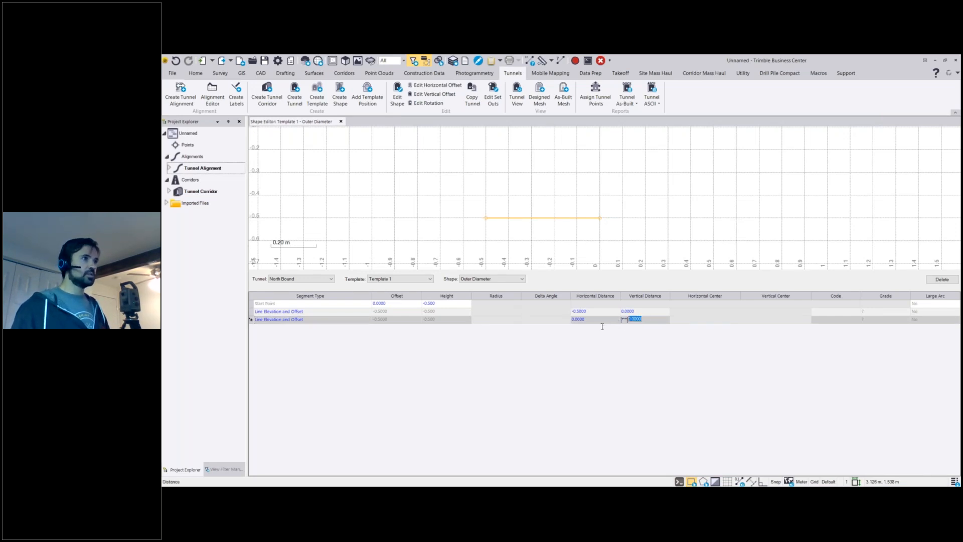
type("1")
key("Return")
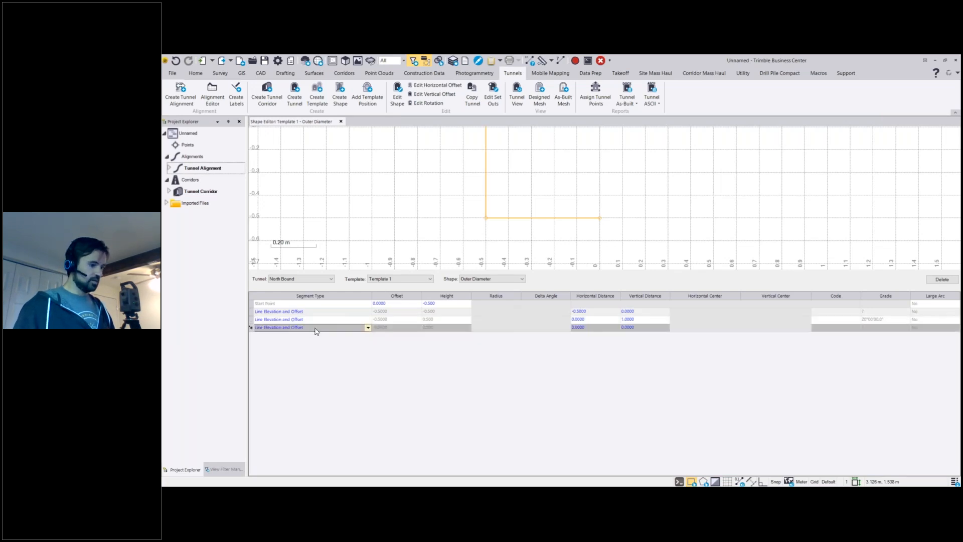
Add an Arc End Point and Radius segment with offset 0.5, height 0.5 and radius 0.5, keeping Large Arc at No.
left_click(315, 330)
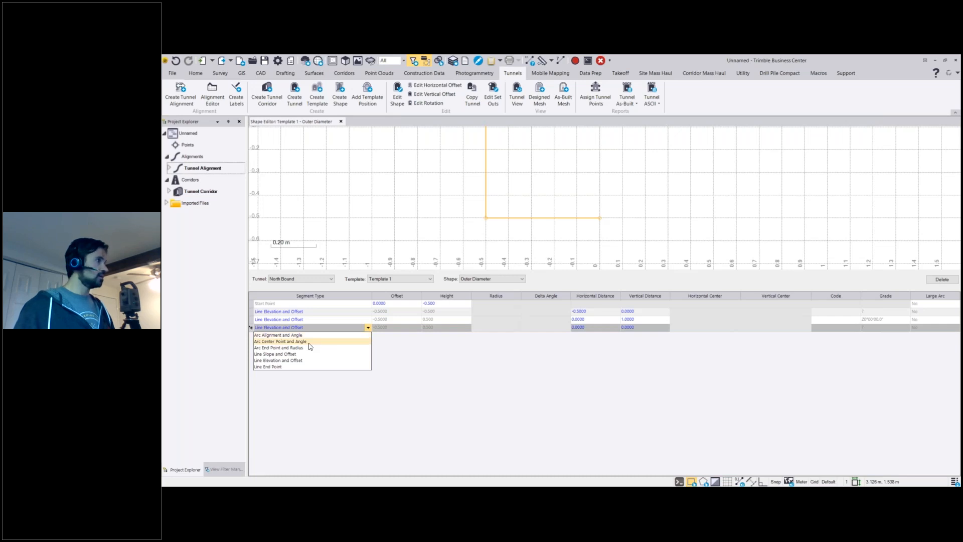
left_click(309, 348)
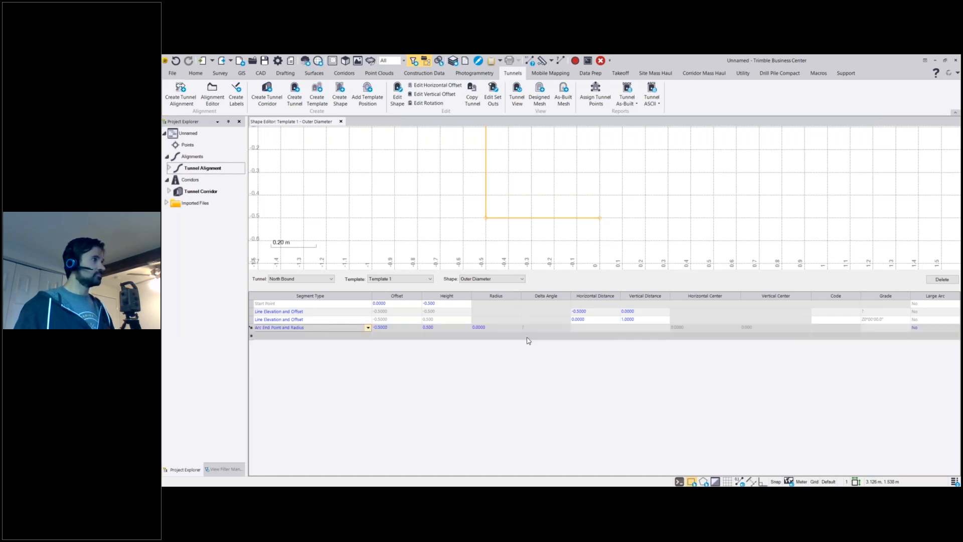
left_click(407, 331)
type("0.5")
key("Tab")
key("Tab")
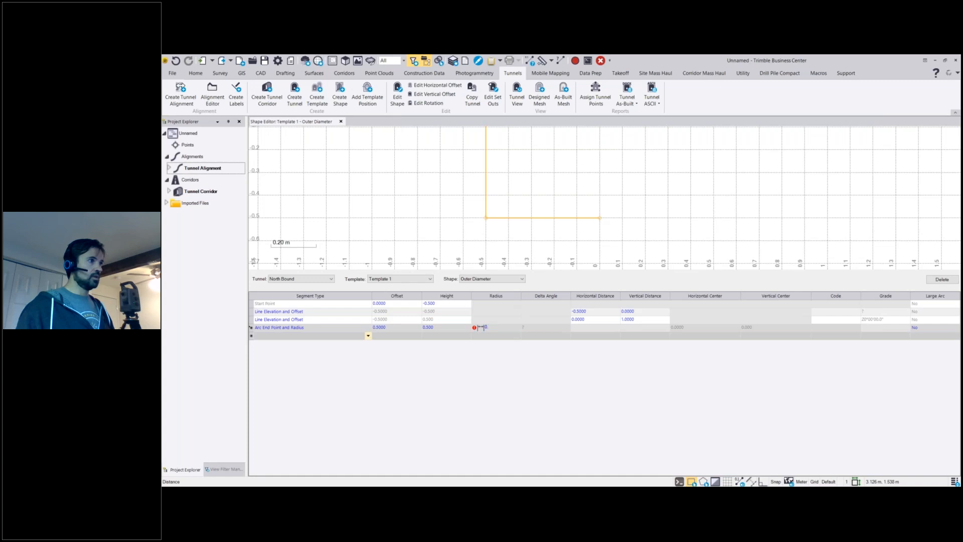
key("Return")
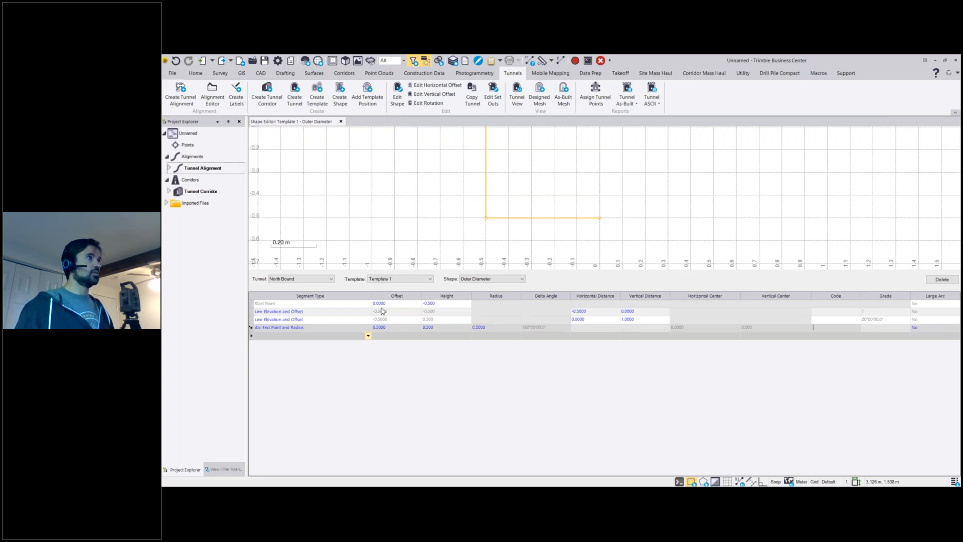
scroll(603, 226, "down", 4)
scroll(600, 246, "down", 2)
middle_click_drag(604, 232, 588, 217)
left_click(679, 326)
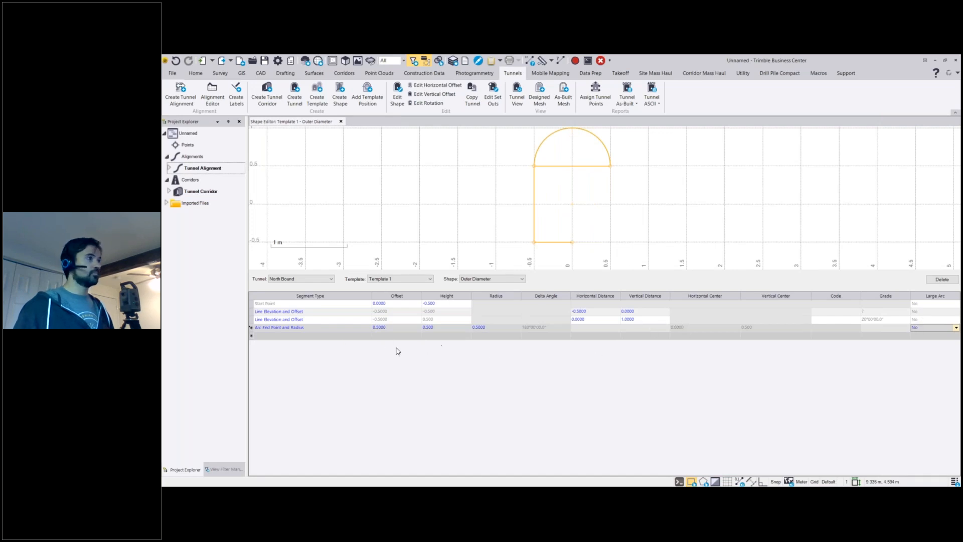
Add a Line Elevation and Offset segment after the arc with horizontal distance 0 and vertical distance -1.
key("Tab")
left_click(322, 335)
left_click(326, 337)
left_click(647, 335)
key("BackSpace")
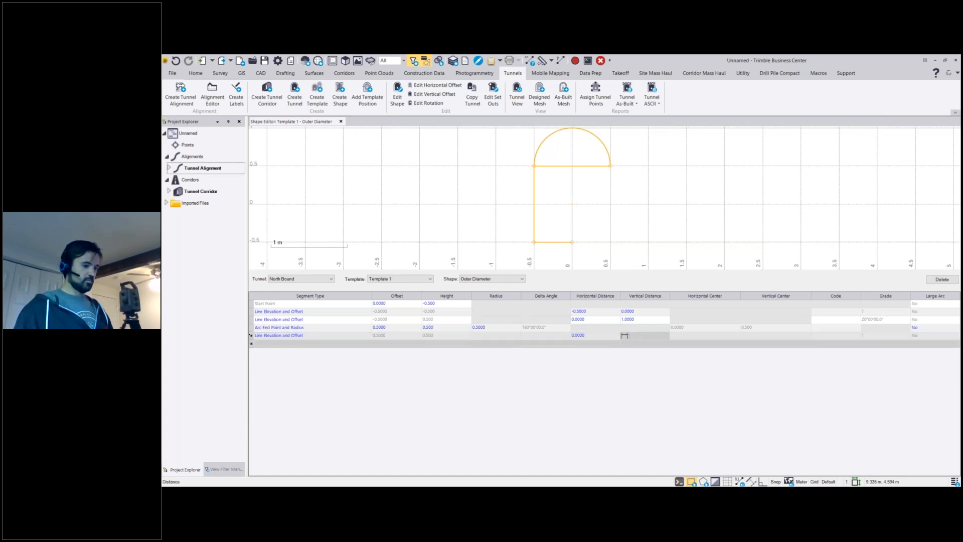
type("-1")
key("Return")
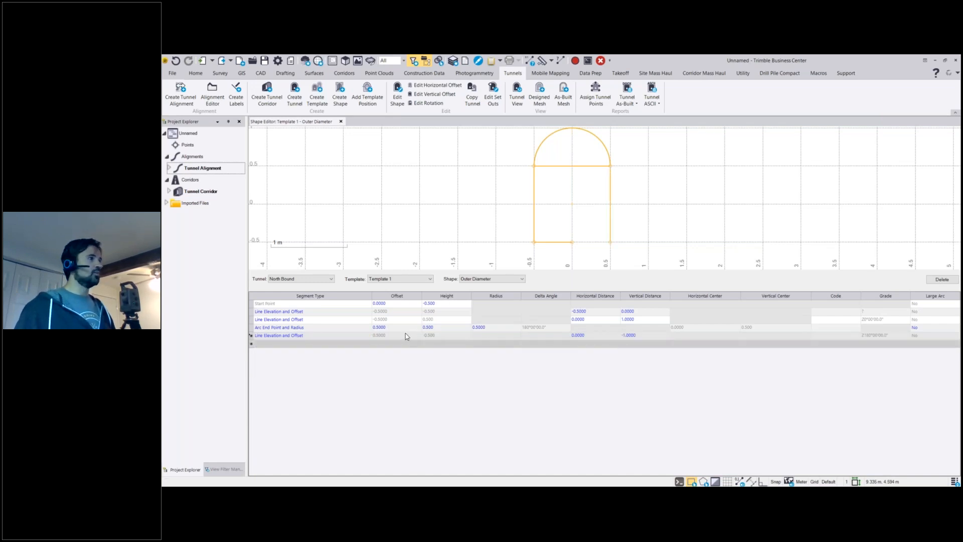
Close the shape with a Line End Point segment ending at offset 0 and height -0.5.
left_click(304, 345)
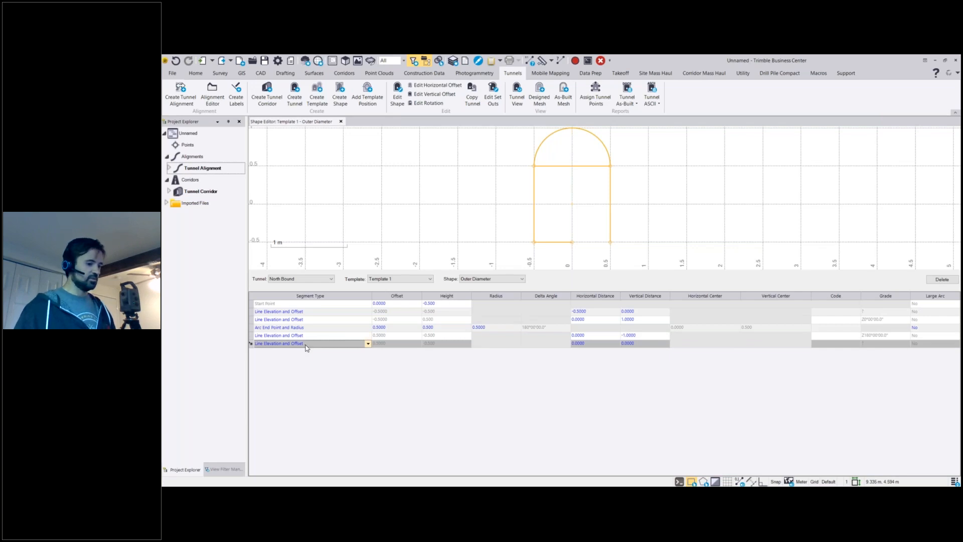
left_click(366, 345)
left_click(340, 381)
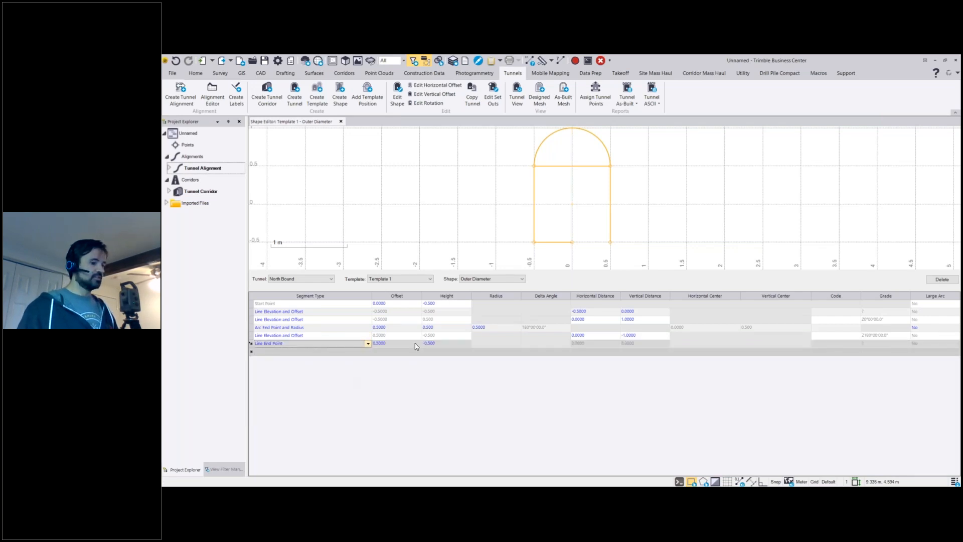
left_click(406, 344)
left_click_drag(422, 342, 380, 343)
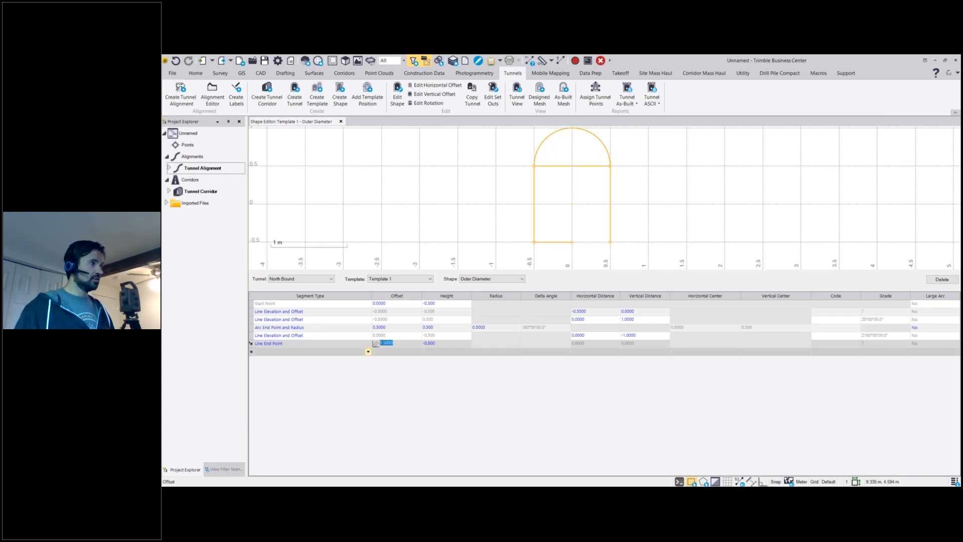
type("0")
key("Tab")
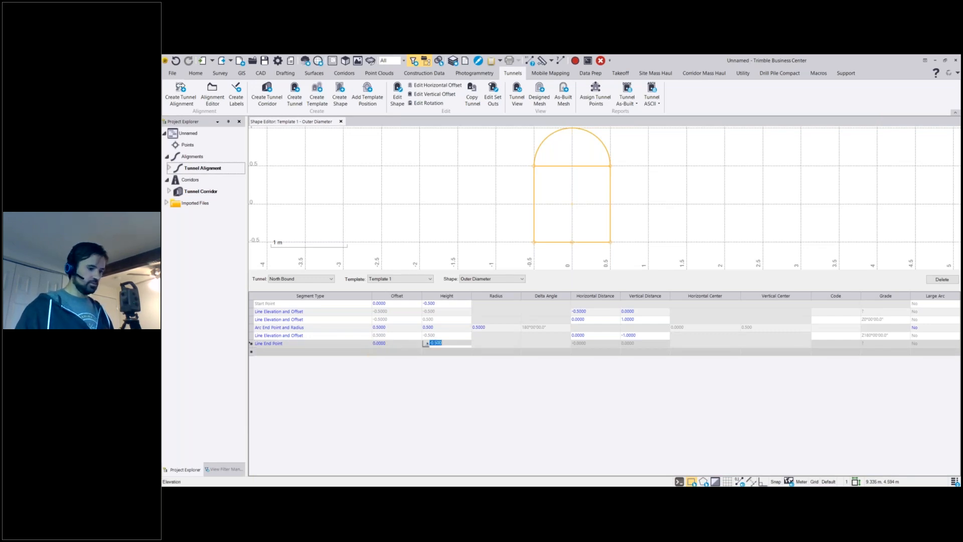
mouse_move(334, 494)
key("Tab")
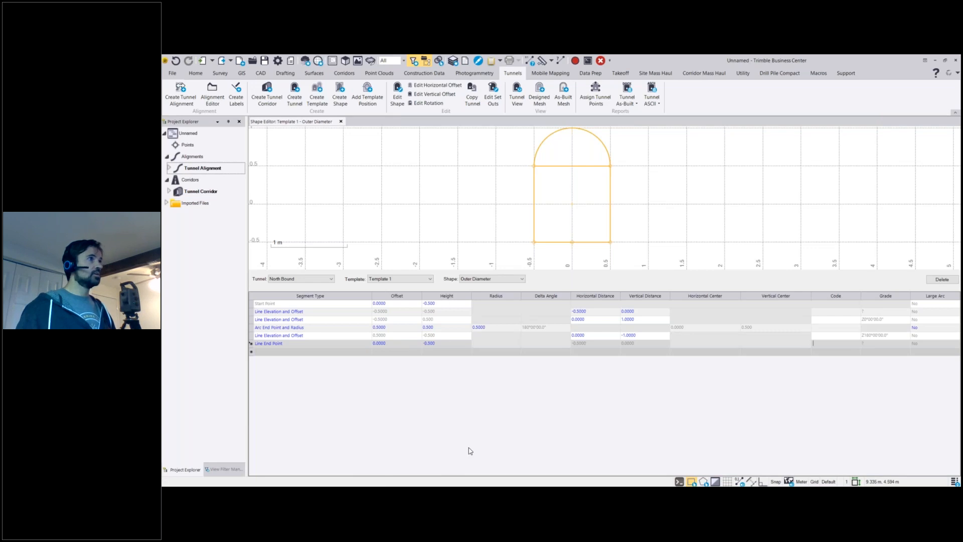
key("Tab")
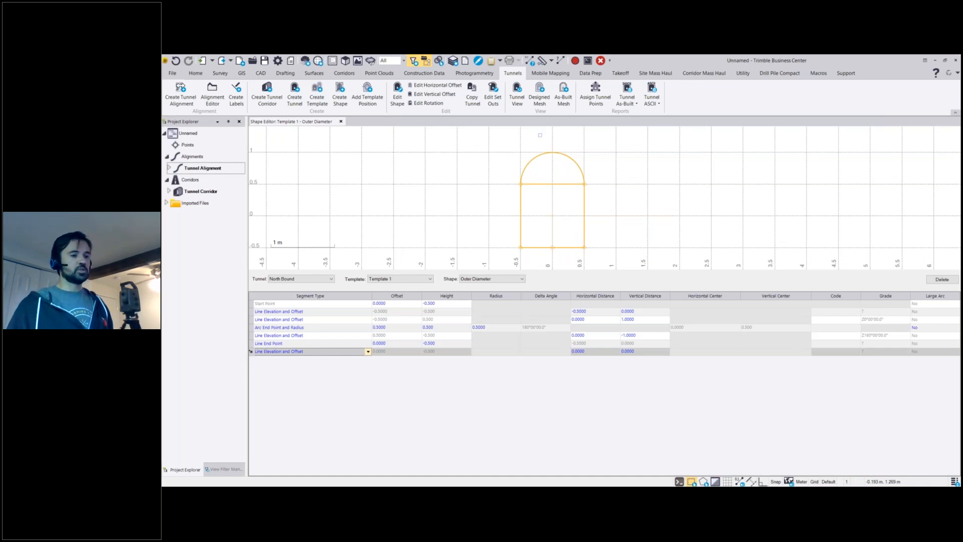
Create a designed tunnel mesh of North Bound's Outer Diameter shape on a new red layer named Outer Diameter, with color By Layer.
left_click(540, 94)
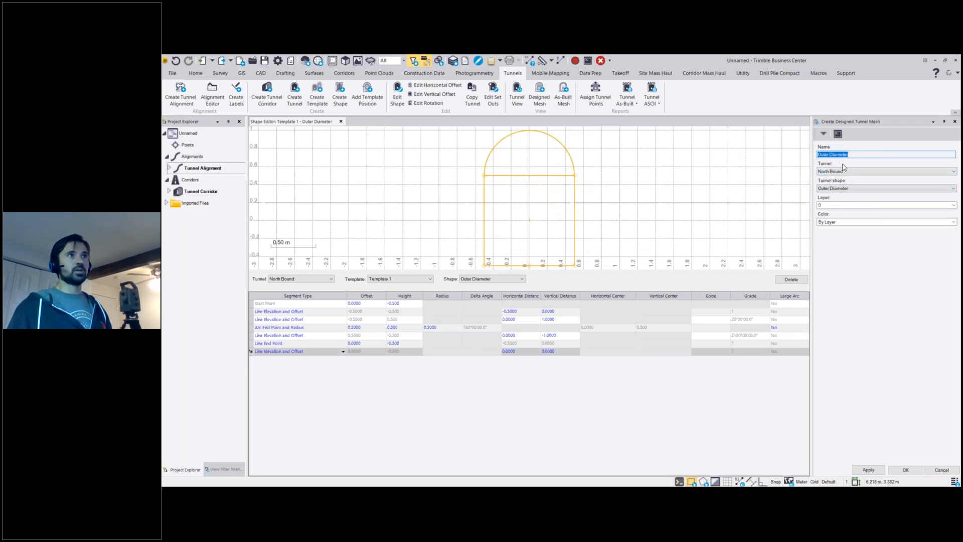
left_click(835, 206)
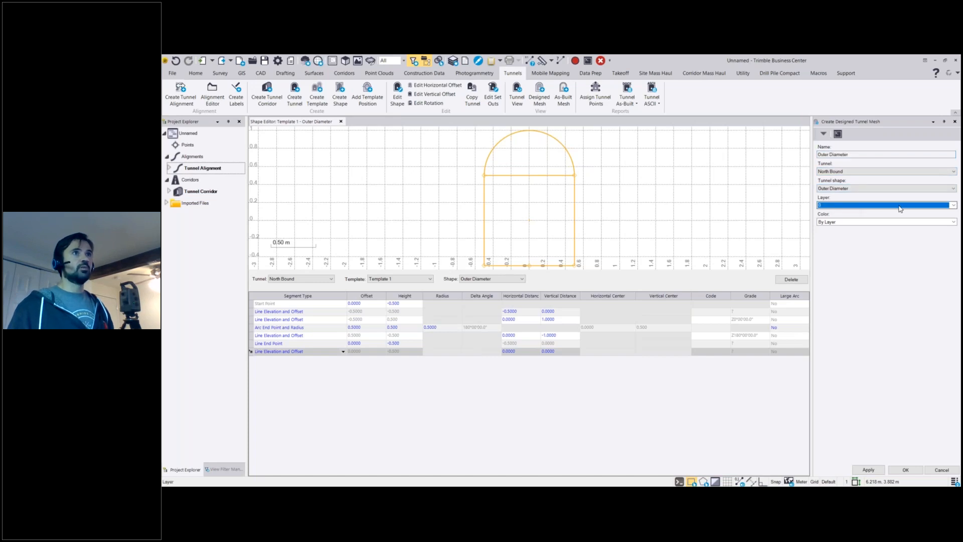
left_click(917, 206)
left_click(885, 214)
left_click_drag(711, 202, 719, 198)
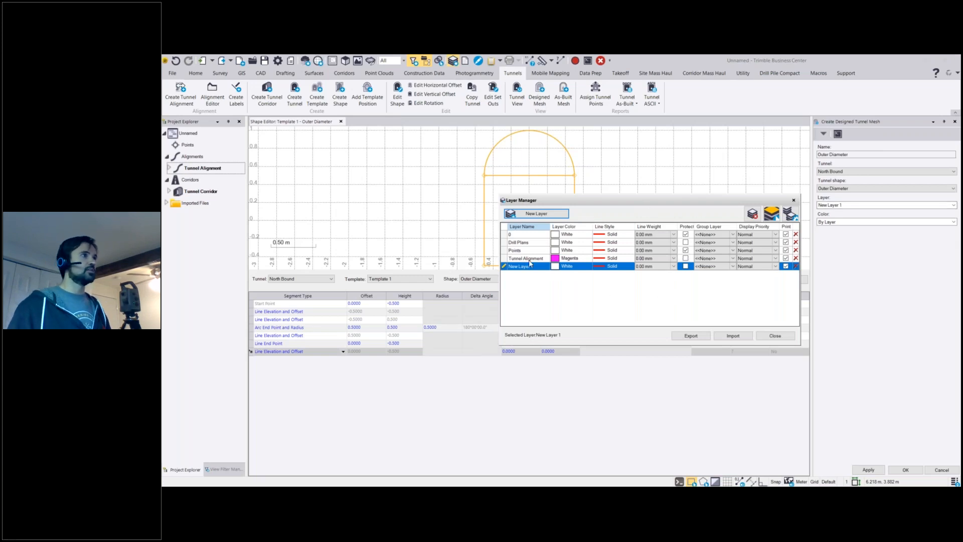
left_click(522, 266)
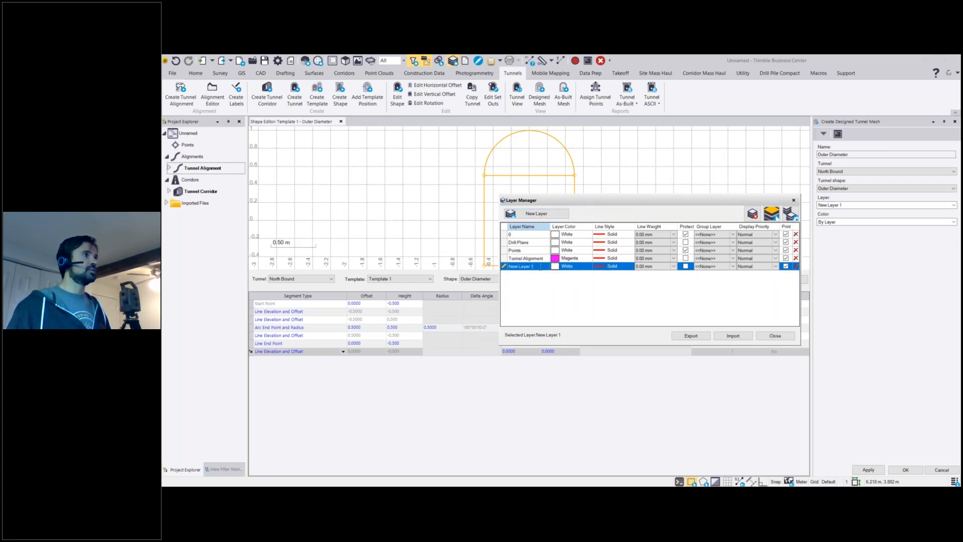
type("Outer Diameter")
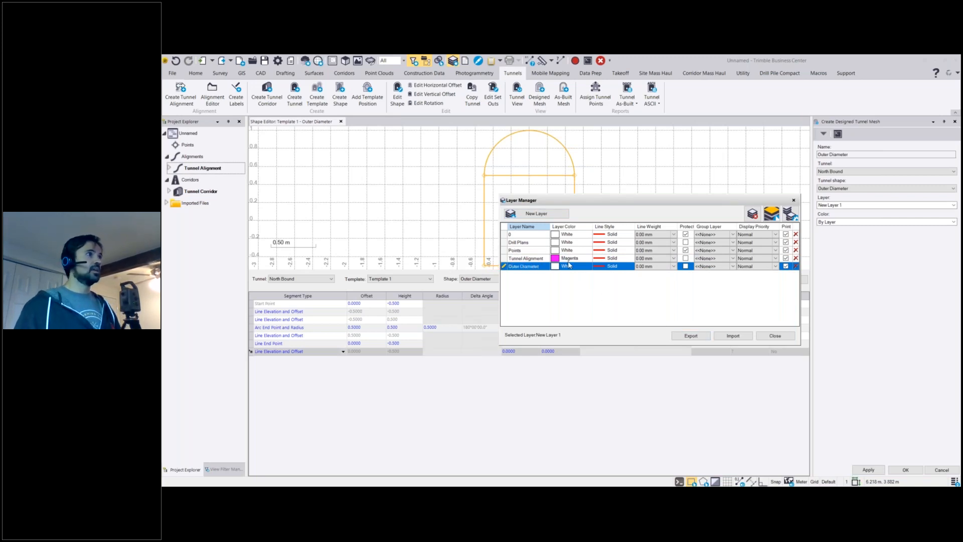
left_click(569, 265)
left_click(588, 266)
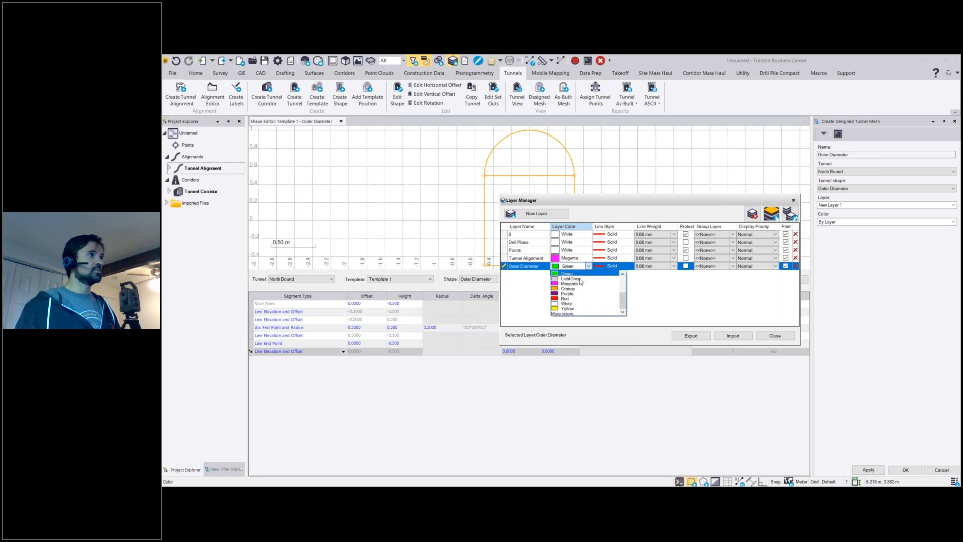
left_click(567, 299)
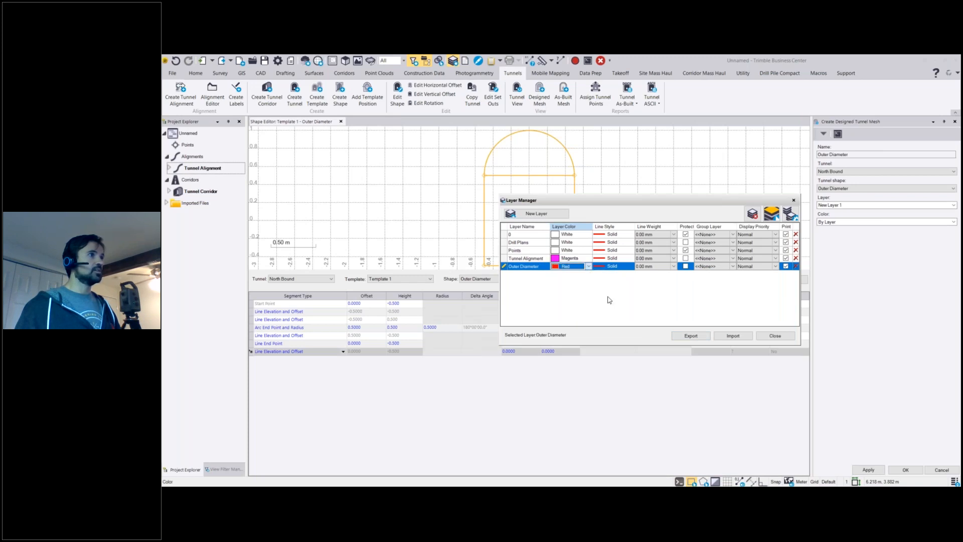
left_click(775, 336)
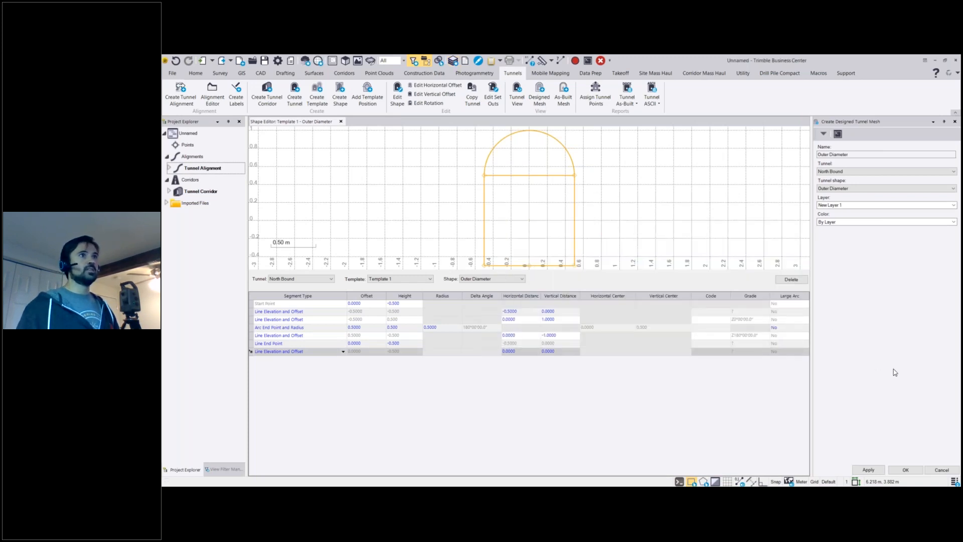
left_click(898, 471)
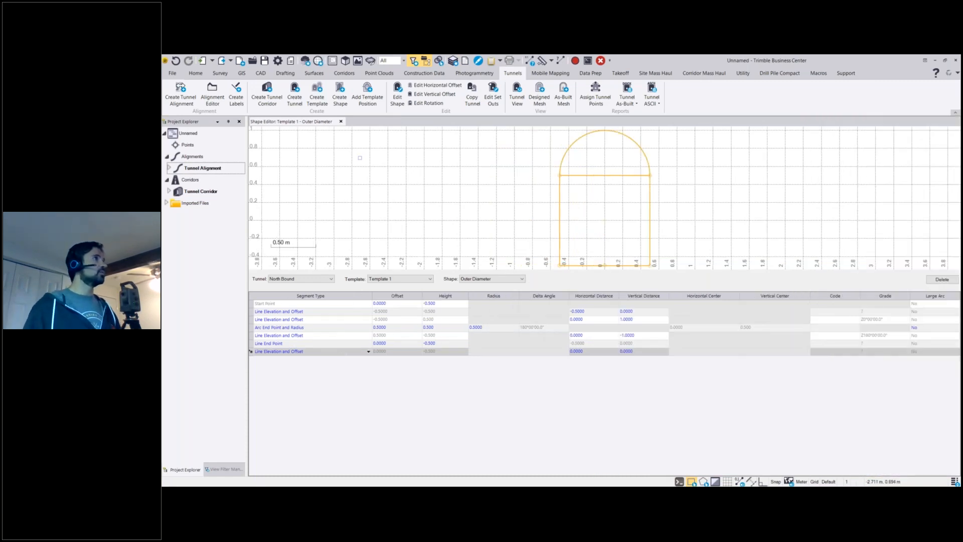
Open a 3D view of the tunnel and a new plan view of the project.
left_click(347, 64)
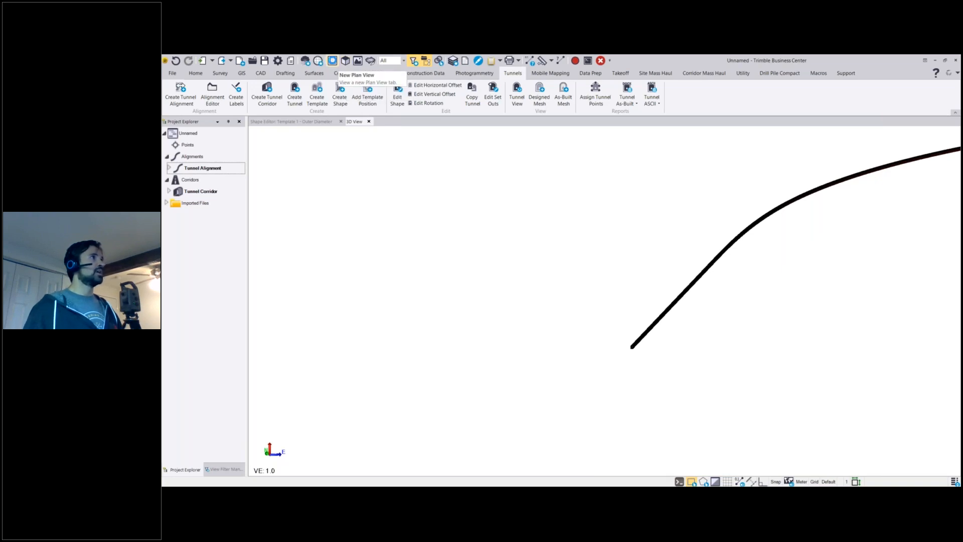
left_click(332, 60)
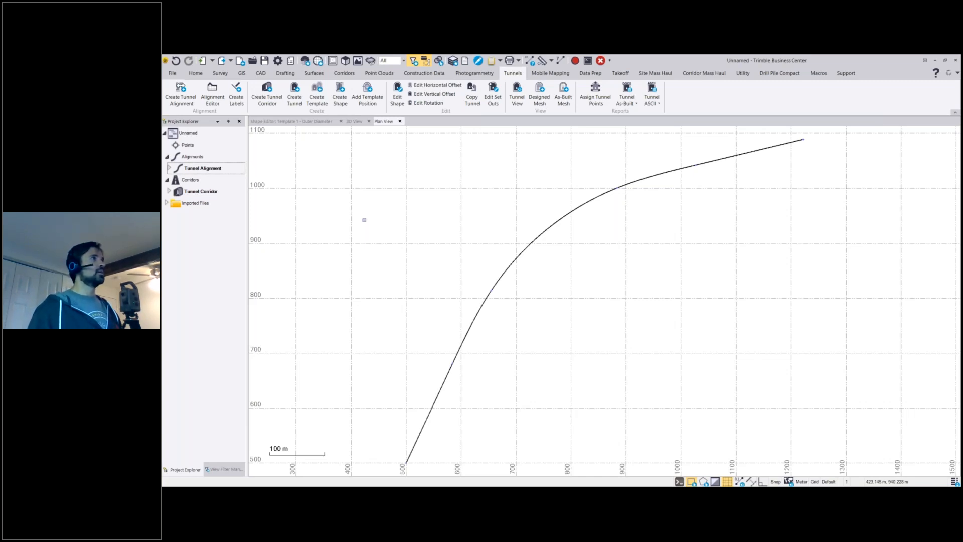
Open North Bound's set outs for editing, enlarge the tunnel view beneath the plan view, and check the Outer Diameter shape's segments.
left_click(495, 98)
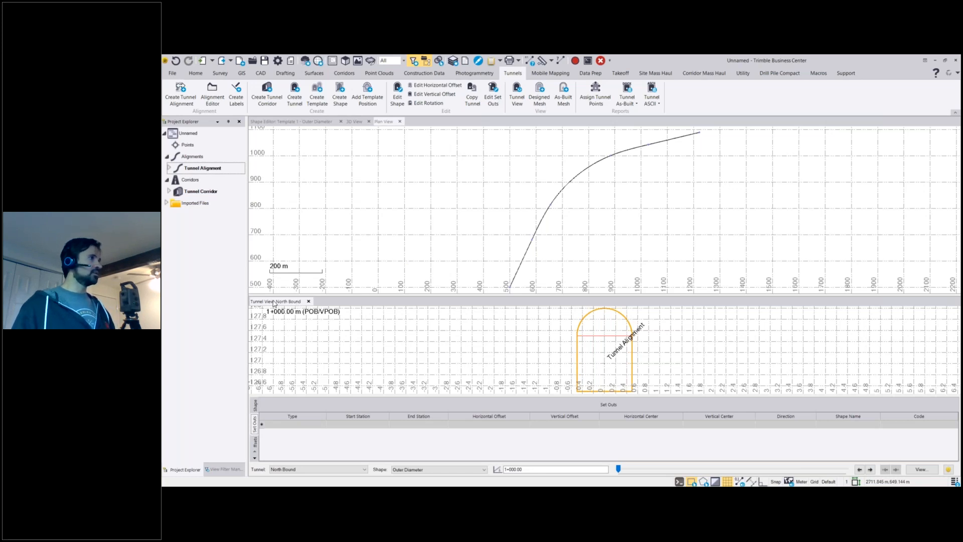
left_click_drag(342, 296, 350, 251)
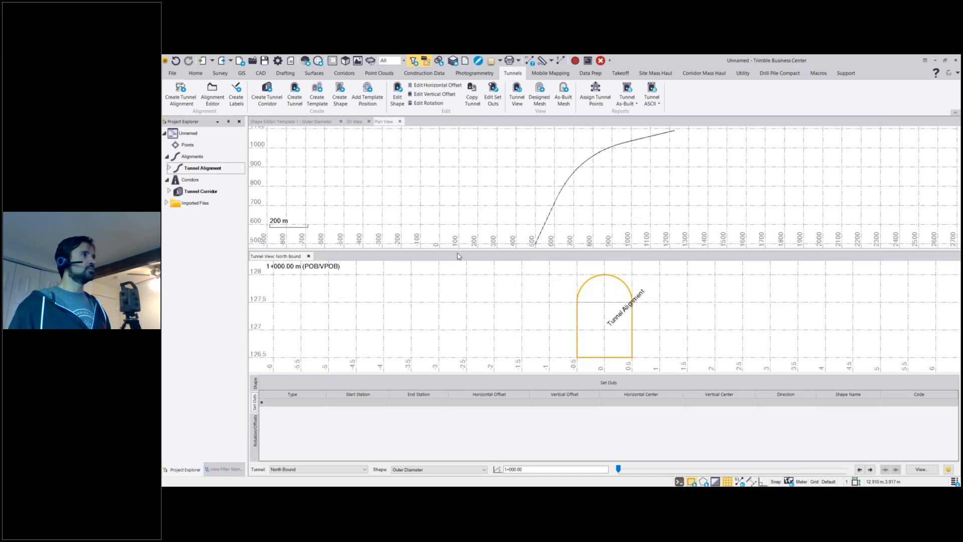
left_click_drag(457, 252, 450, 244)
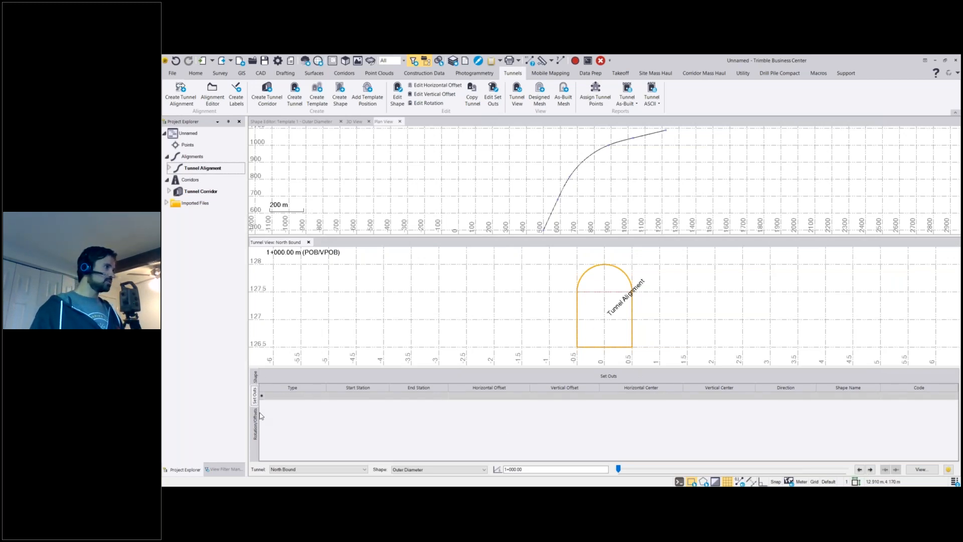
left_click(254, 377)
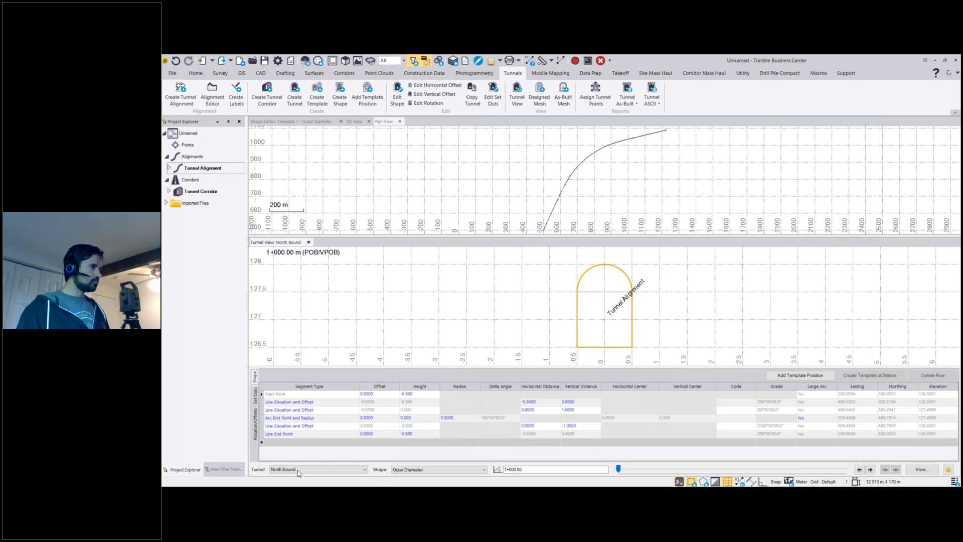
left_click(266, 410)
left_click(255, 395)
Add a Radial set out to North Bound with both start and end station at 1+200.
left_click(282, 396)
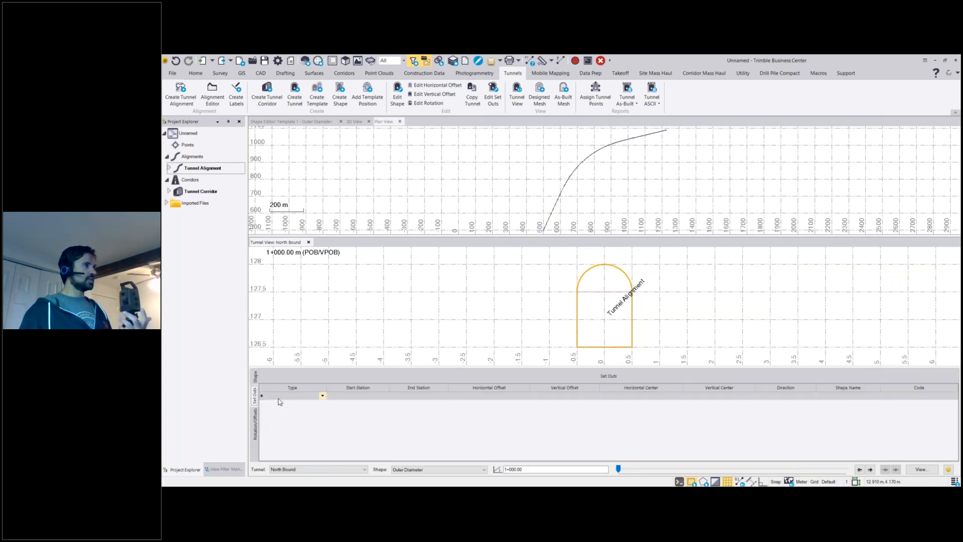
left_click(286, 396)
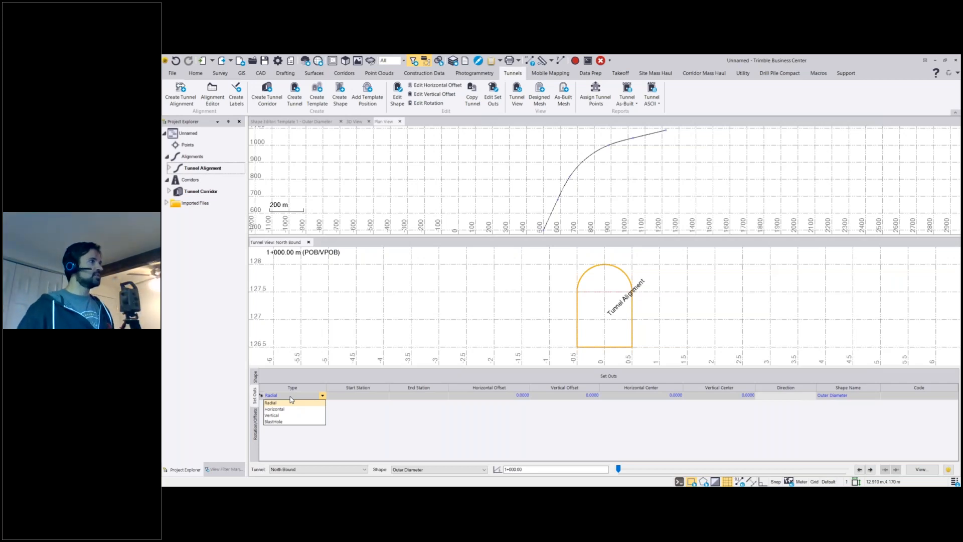
left_click(292, 401)
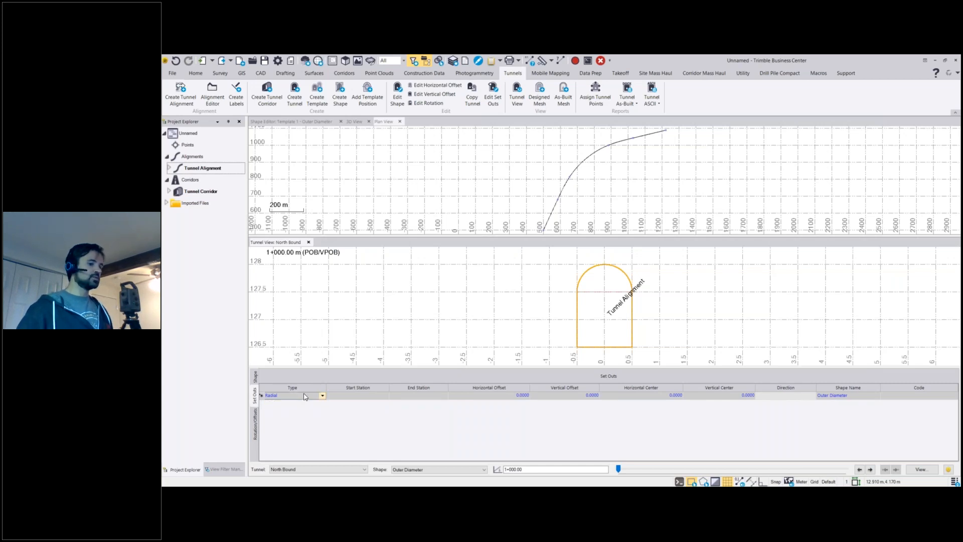
left_click(304, 397)
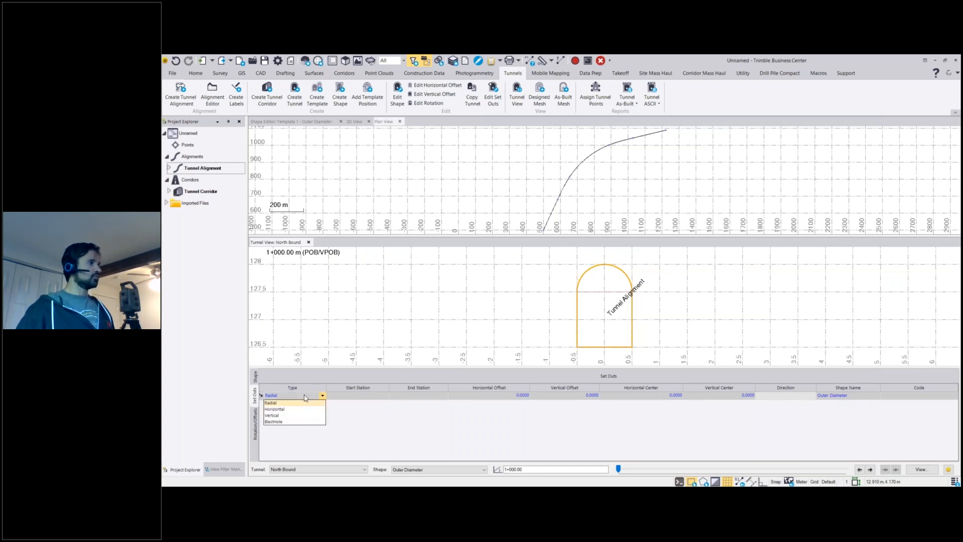
left_click(356, 397)
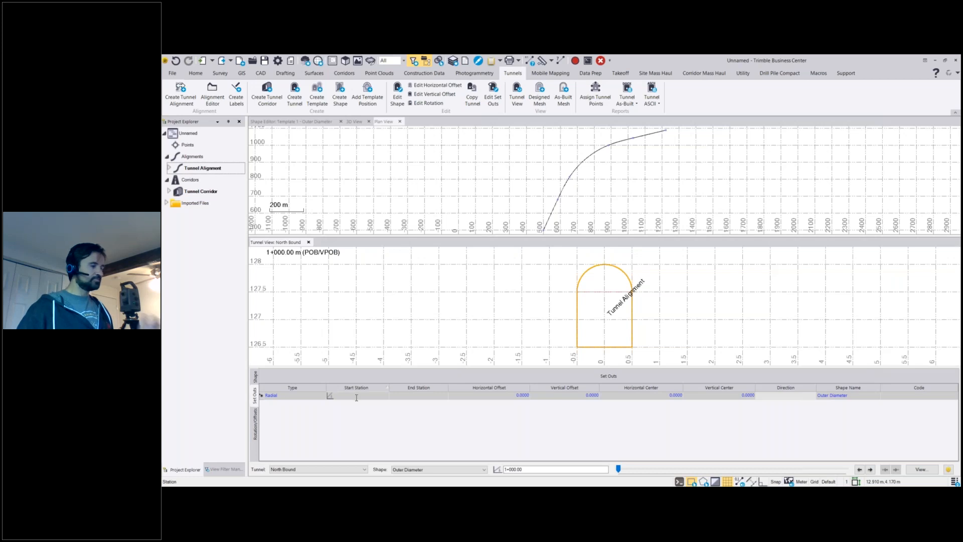
type("1200")
key("Tab")
type("120")
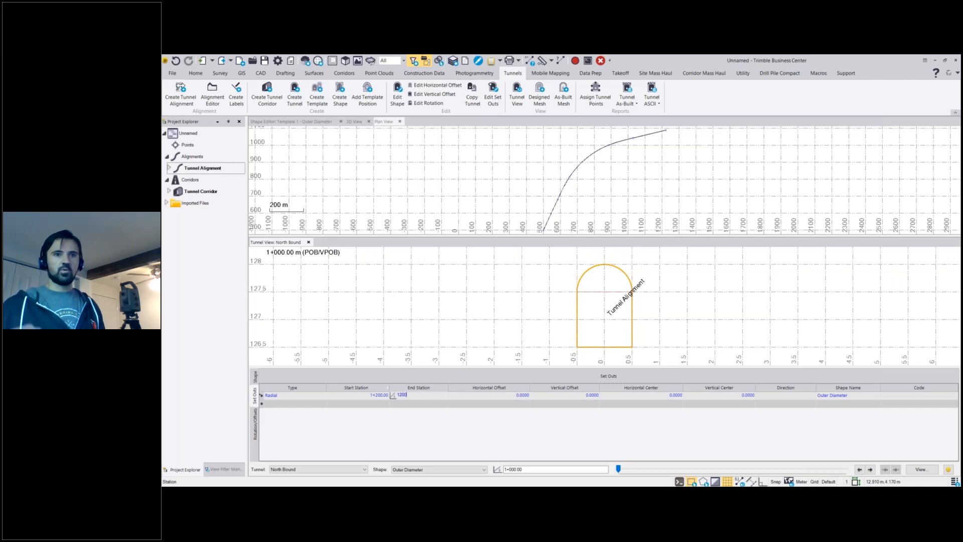
key("Tab")
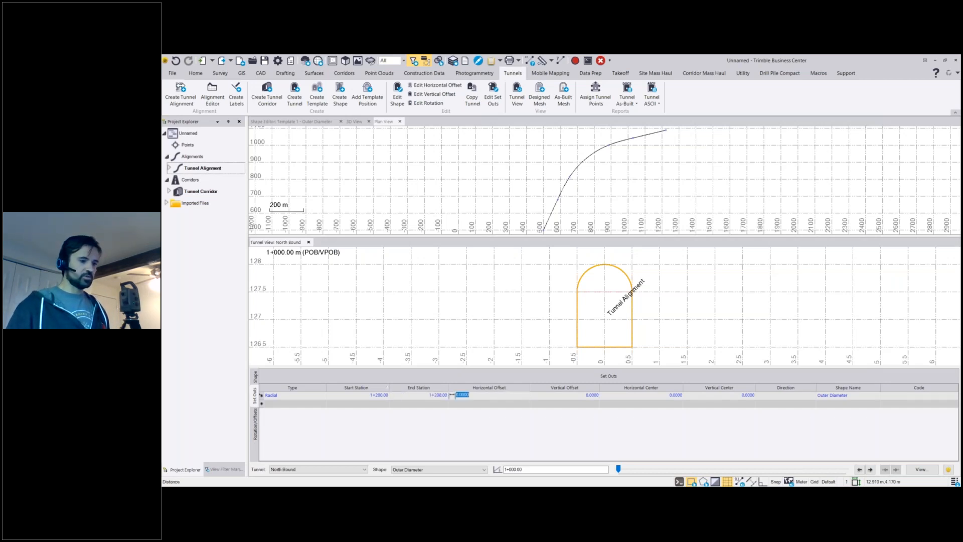
Give the Radial set out a horizontal offset of -0.25 and a vertical offset of 0.25, keeping both centers at 0 and shape Outer Diameter.
key("BackSpace")
type("-.25")
key("Tab")
type(".25")
key("Tab")
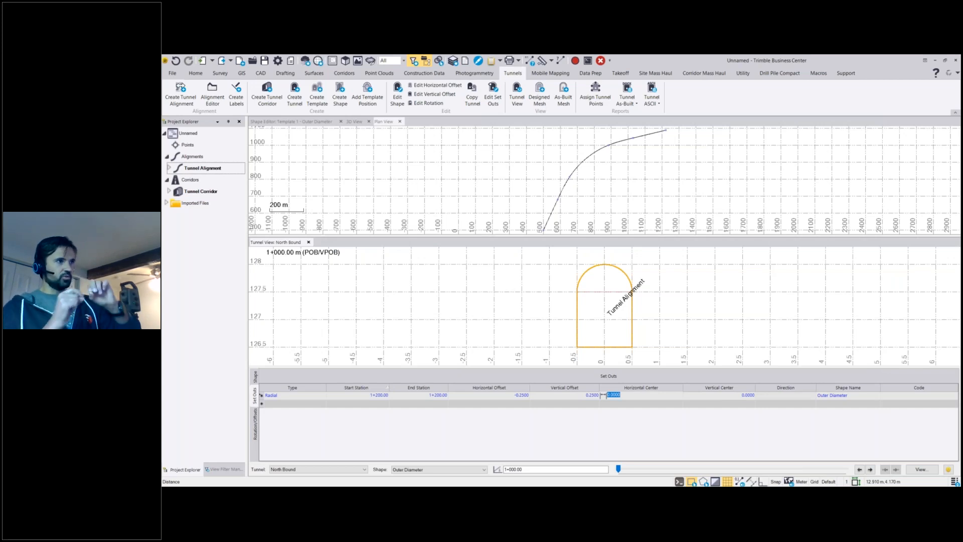
key("Tab")
key("Tab")
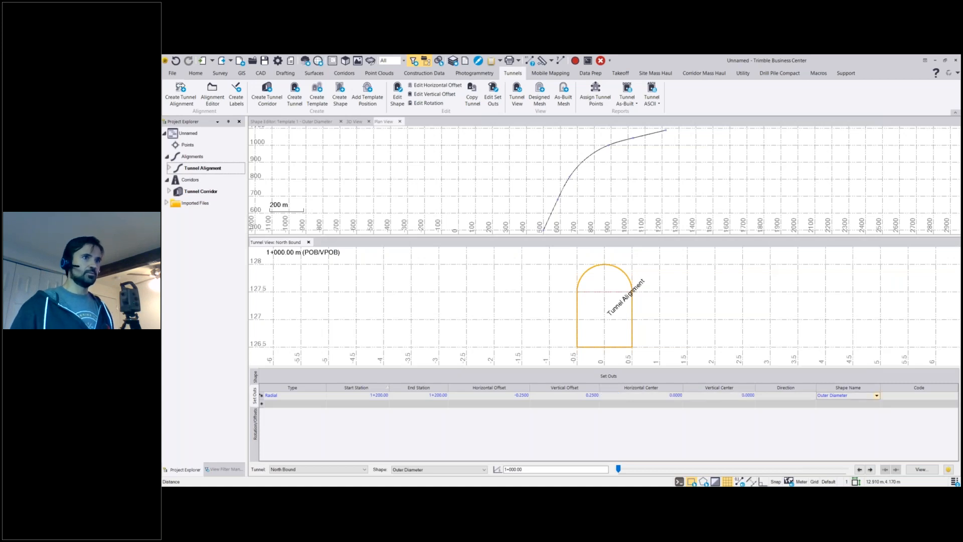
left_click(847, 403)
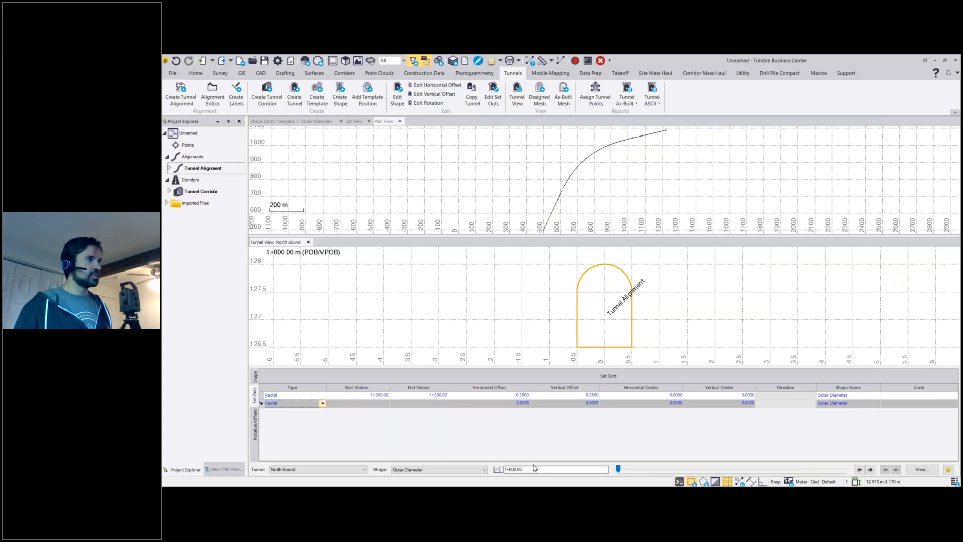
Show the tunnel cross-section at station 1+200 and examine where the Radial set out meets the Outer Diameter shape.
left_click(511, 470)
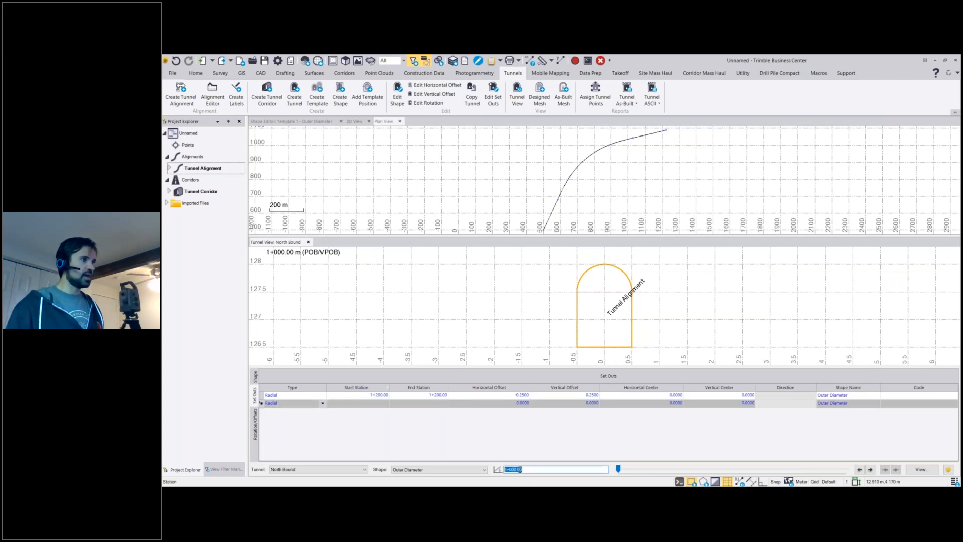
left_click(619, 470)
mouse_move(619, 470)
left_mouse_down()
mouse_move(707, 470)
mouse_move(617, 469)
left_mouse_up()
left_click_drag(558, 471, 482, 470)
type("1200")
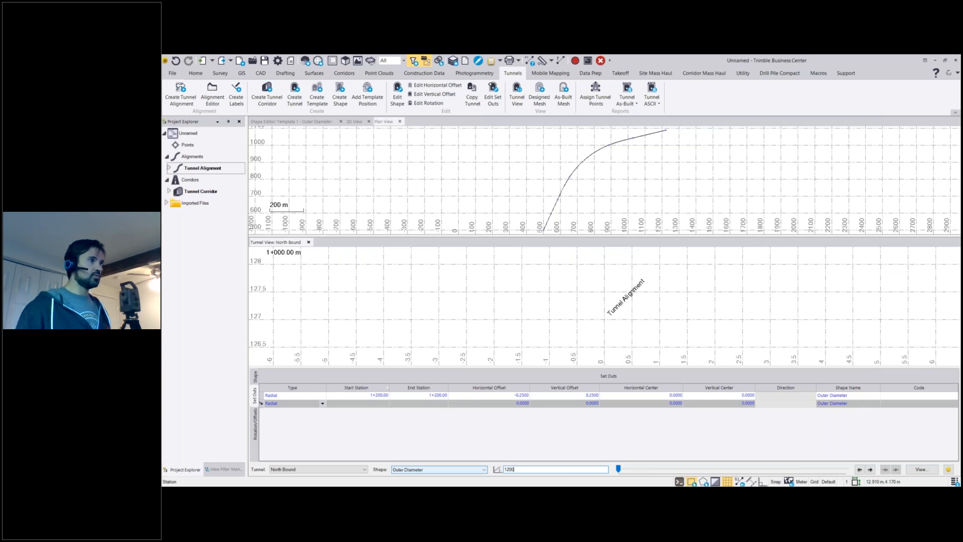
key("Return")
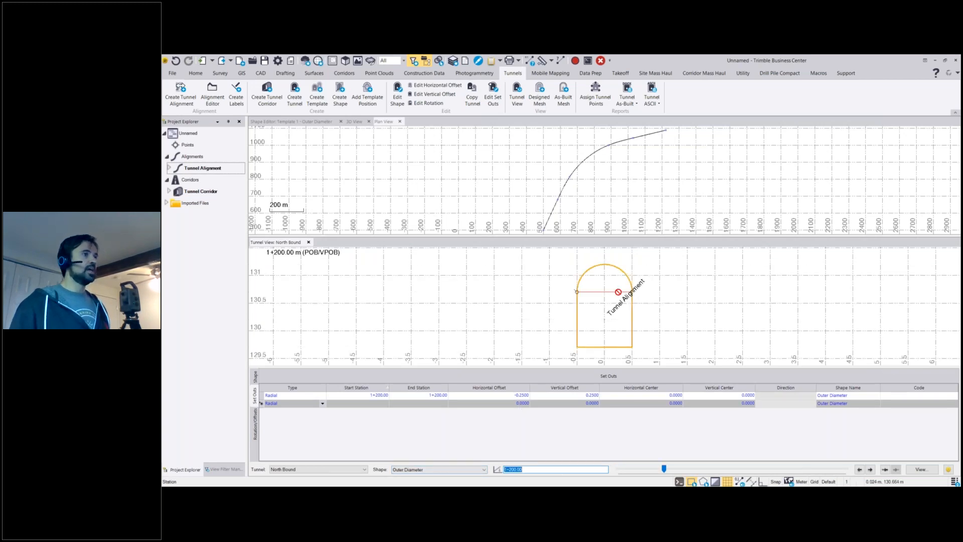
scroll(577, 290, "up", 5)
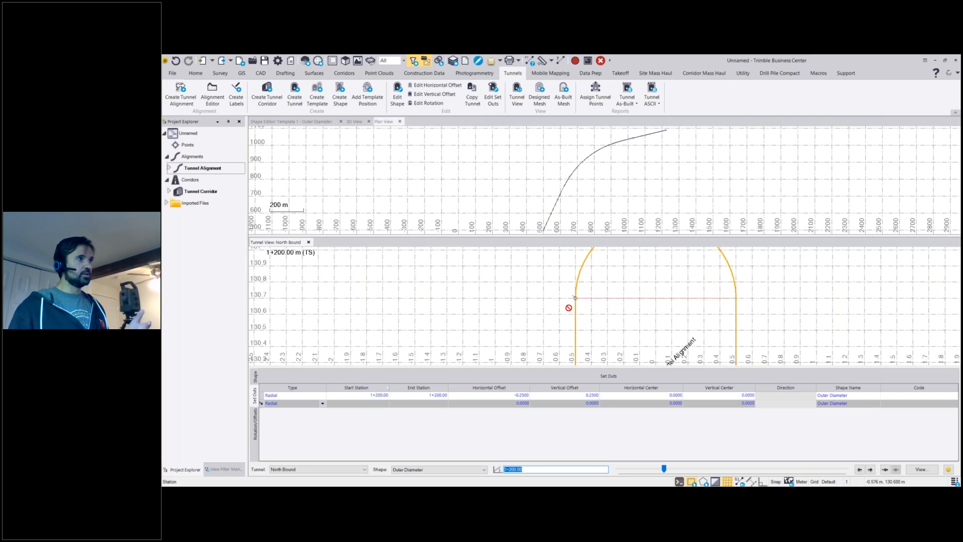
scroll(571, 293, "down", 4)
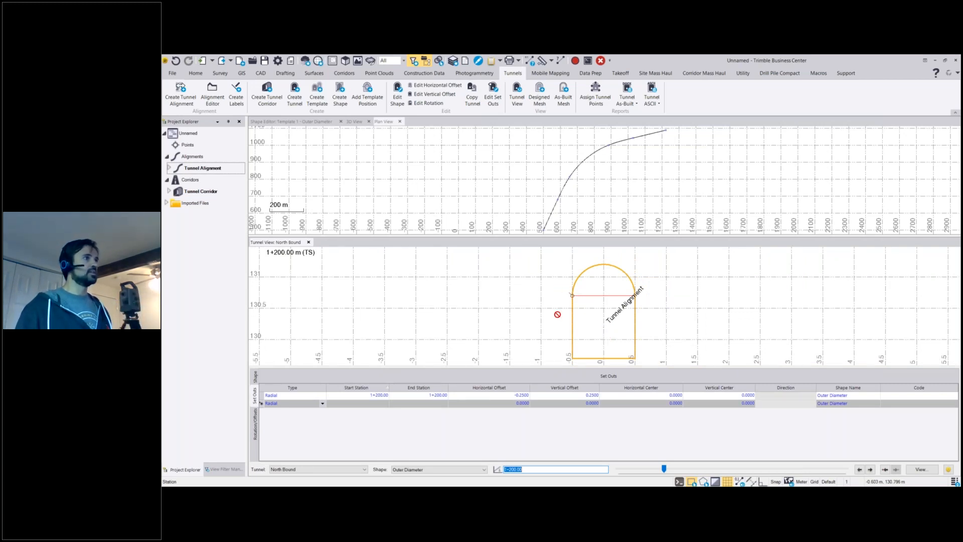
Add a Horizontal set out in the second row with start and end station 1+200.
left_click(322, 404)
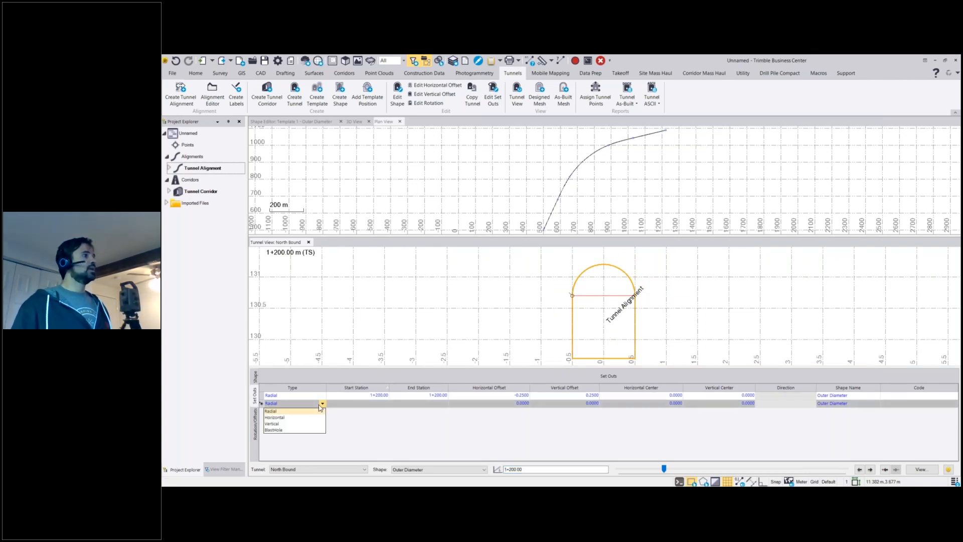
left_click(274, 417)
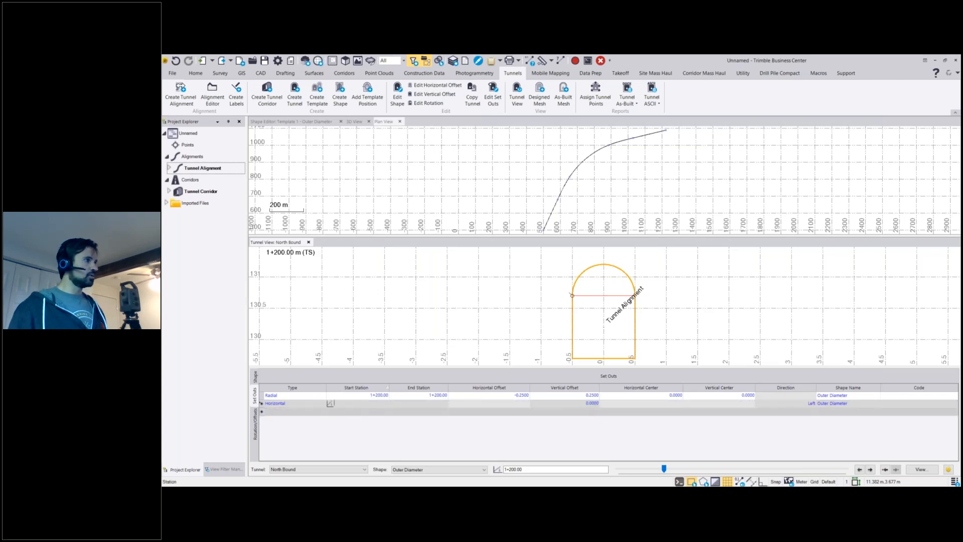
type("1+200")
key("Tab")
key("Tab")
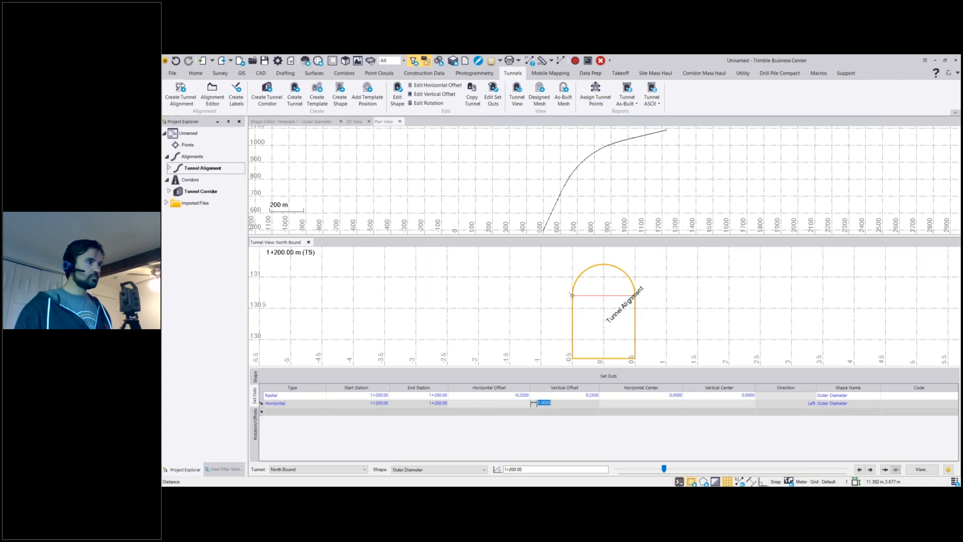
Set the Horizontal set out's vertical offset to 0.25, with direction Left and shape Outer Diameter.
type("0")
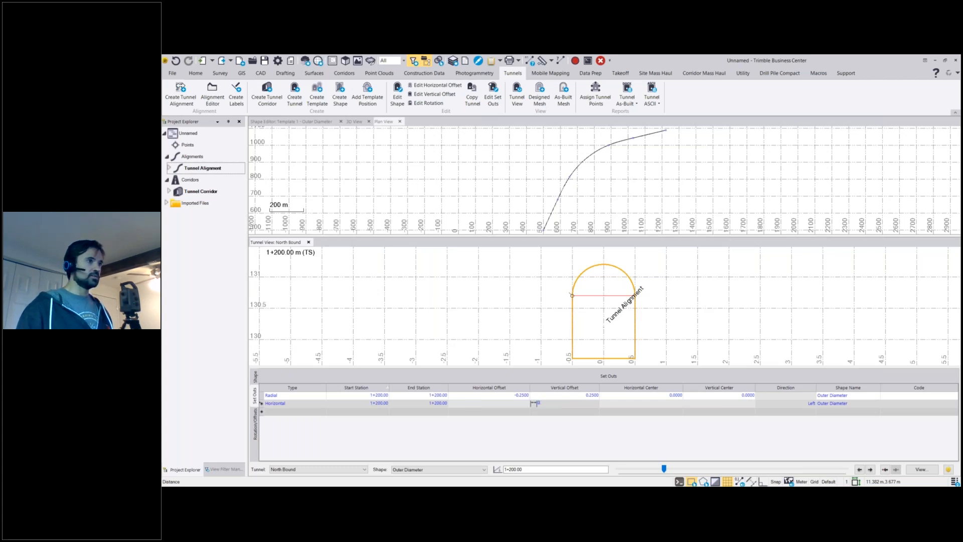
type(".25")
key("Tab")
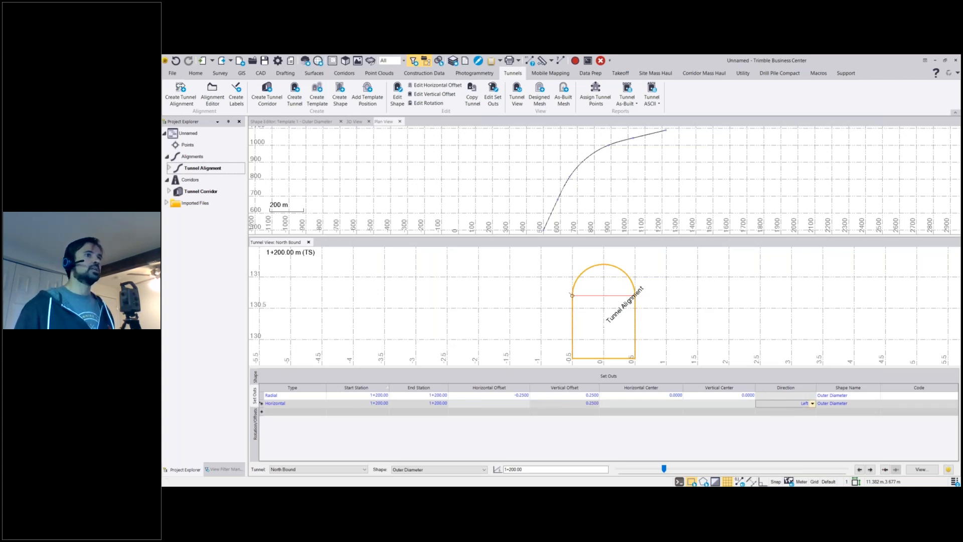
left_click(773, 405)
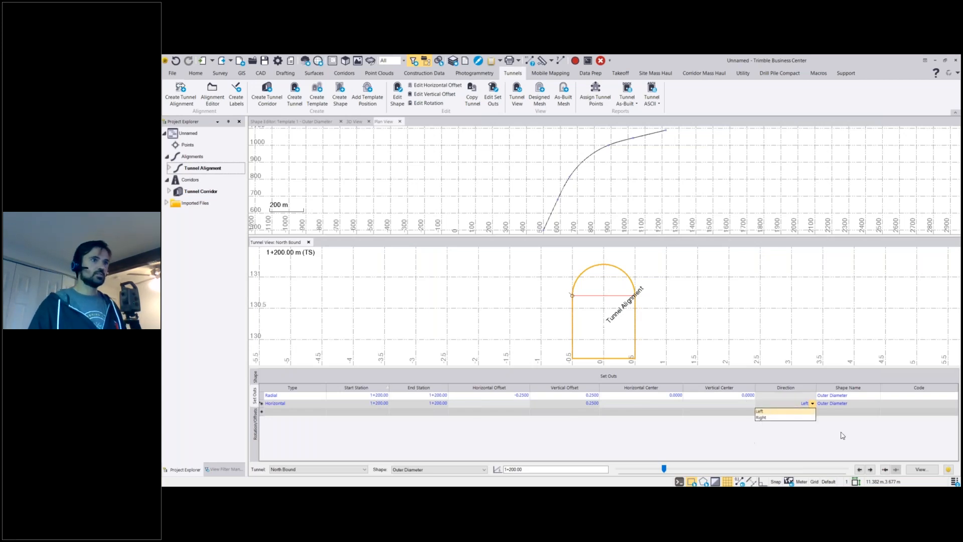
left_click(800, 412)
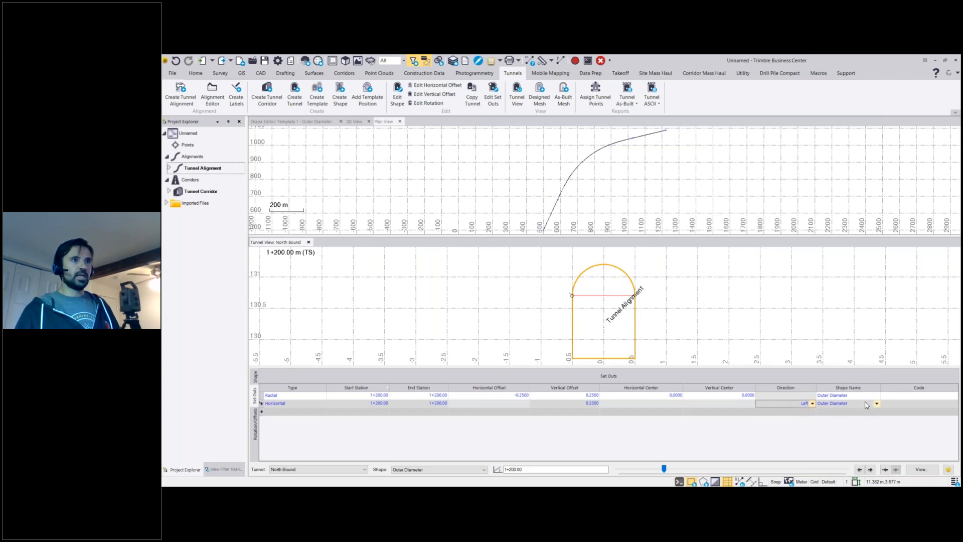
key("Tab")
key("Tab")
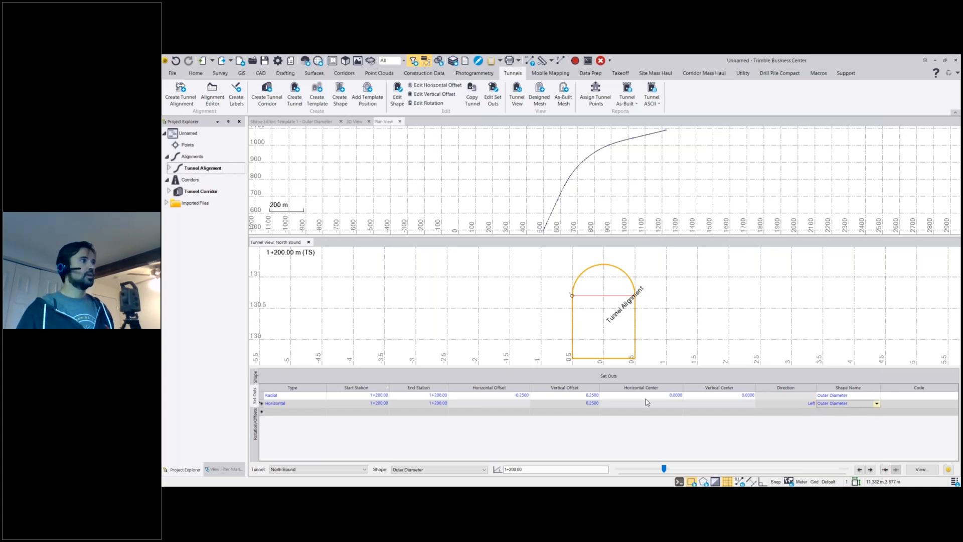
key("Tab")
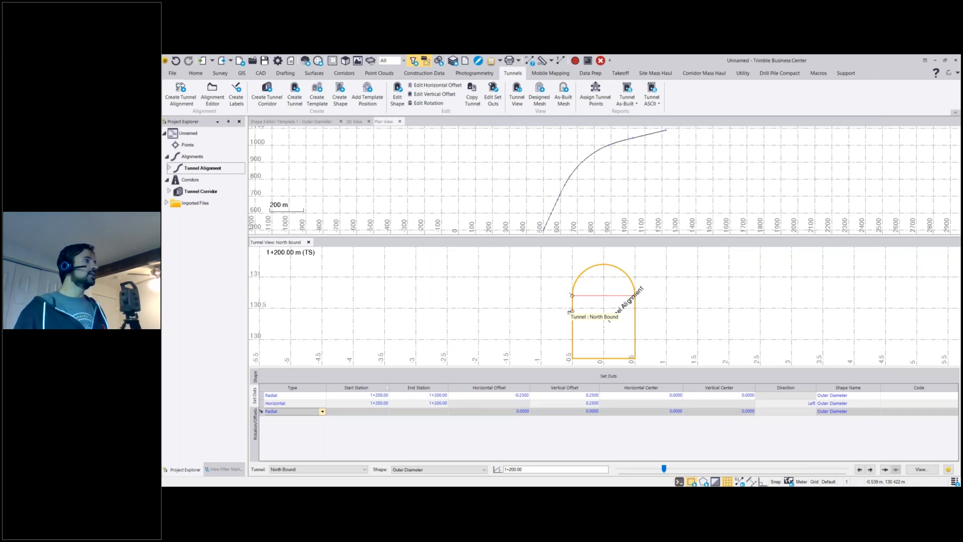
Add a Vertical set out in the third row with start and end station 1+200.
left_click(321, 412)
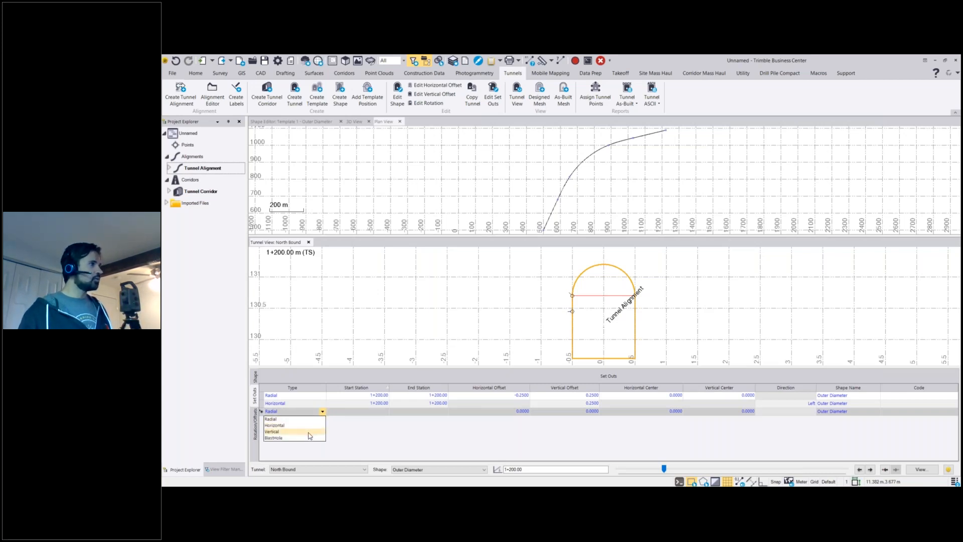
left_click(309, 431)
left_click(360, 411)
type("1+2")
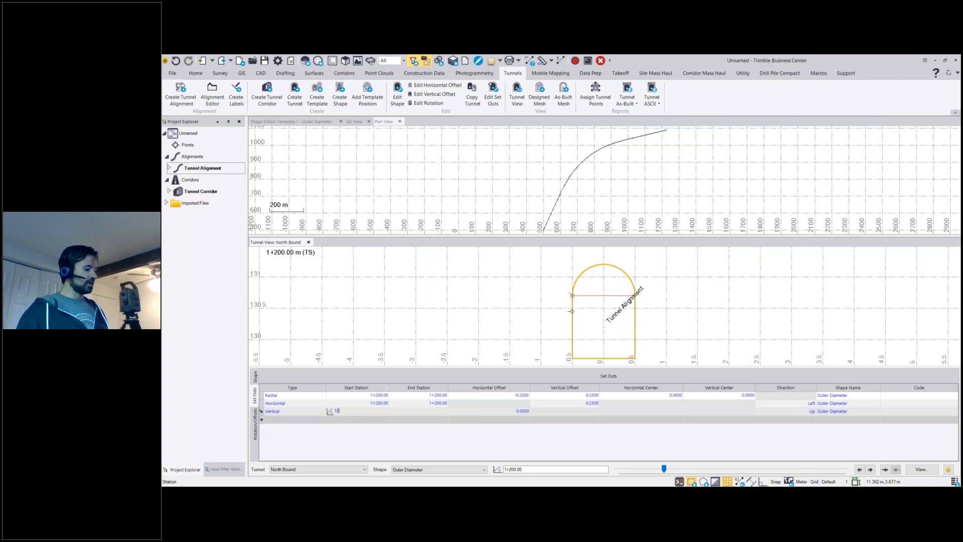
type("00")
key("Tab")
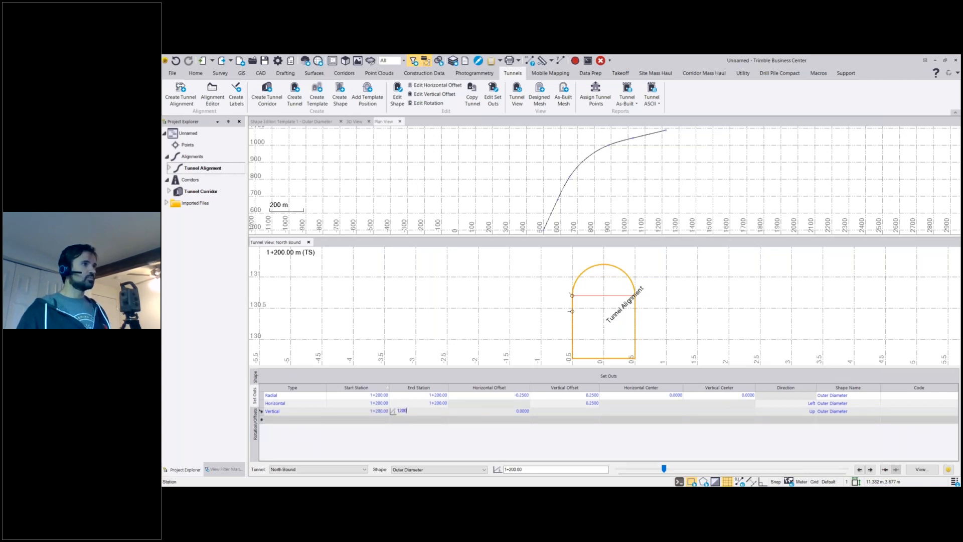
key("Tab")
Set the Vertical set out's horizontal offset to 0.25, keeping direction Up and shape Outer Diameter.
type("0.25")
key("Tab")
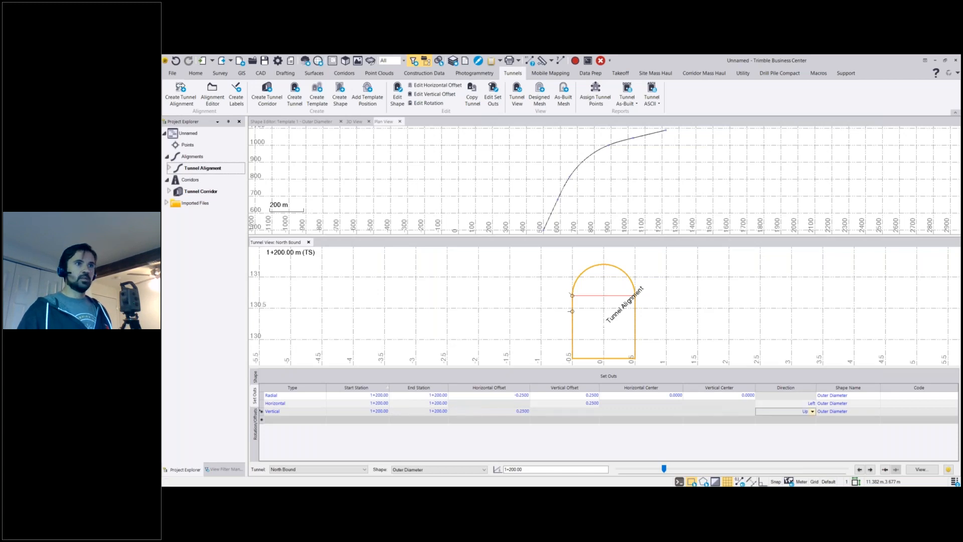
key("Tab")
key("Tab")
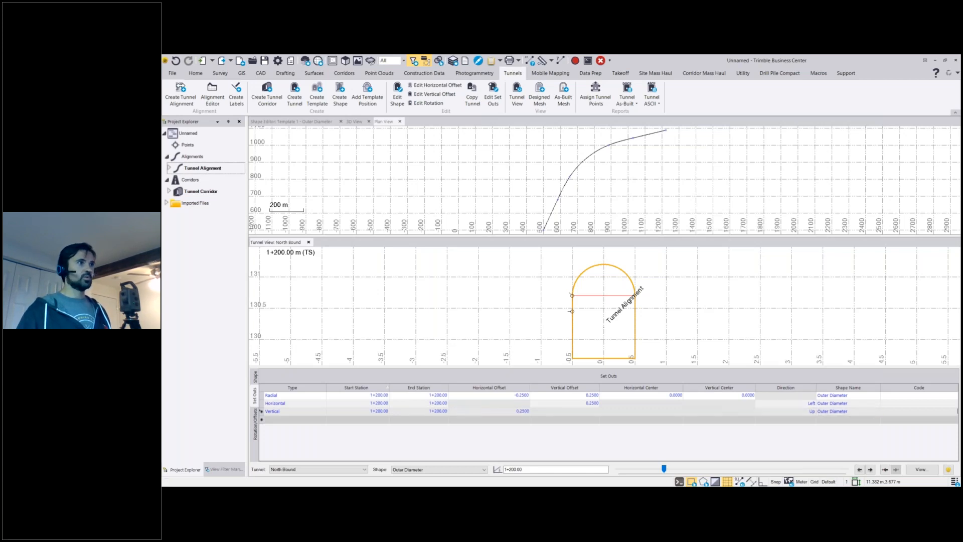
Add a BlastHole set out with start and end station 1+200.
left_click(492, 420)
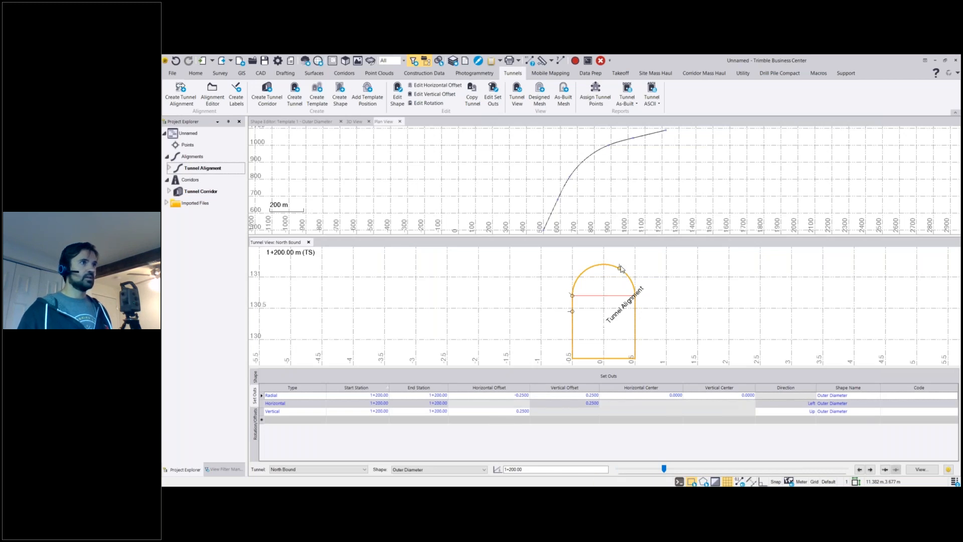
left_click(307, 420)
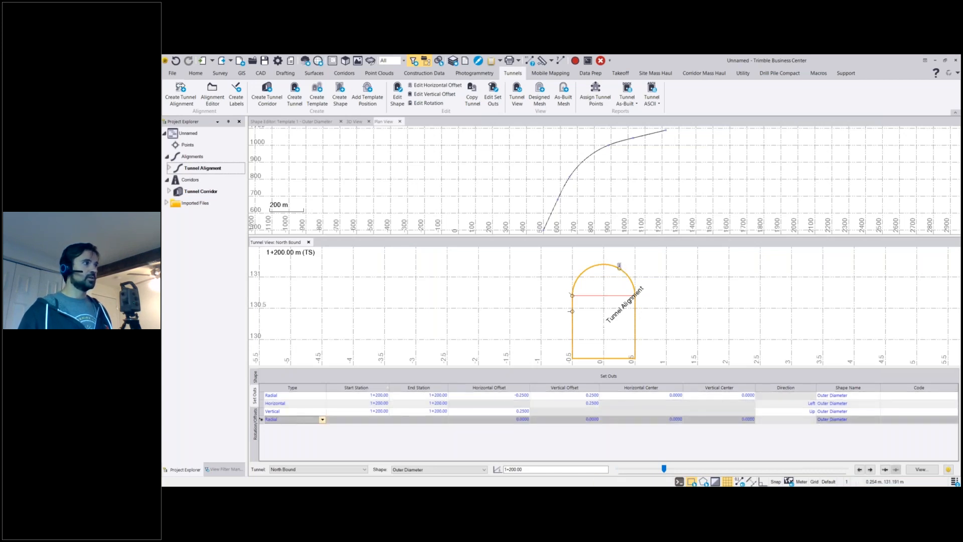
left_click(307, 420)
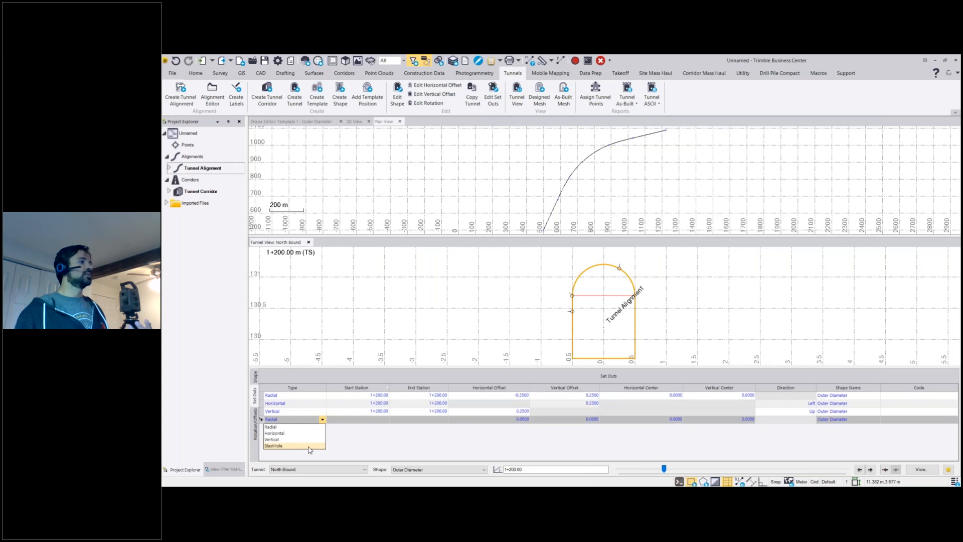
left_click(310, 446)
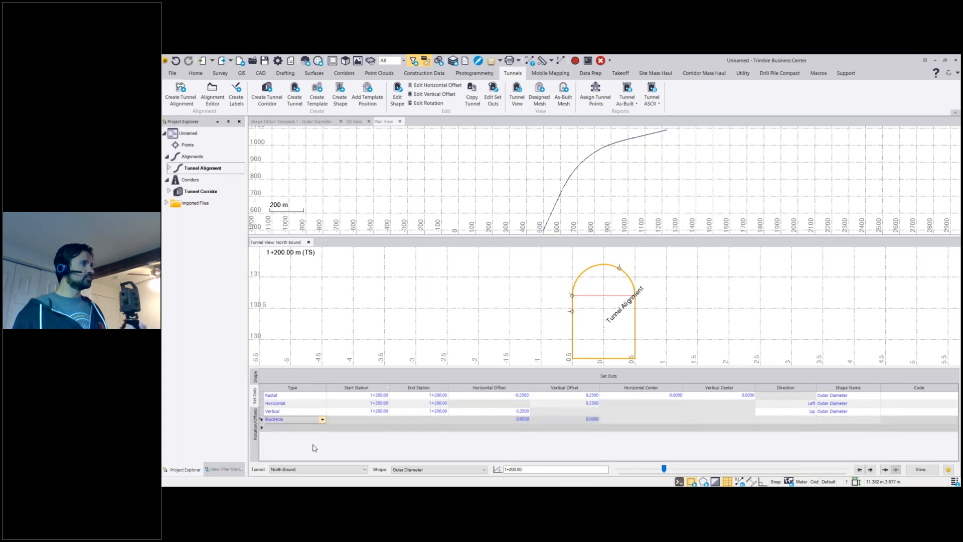
left_click(353, 428)
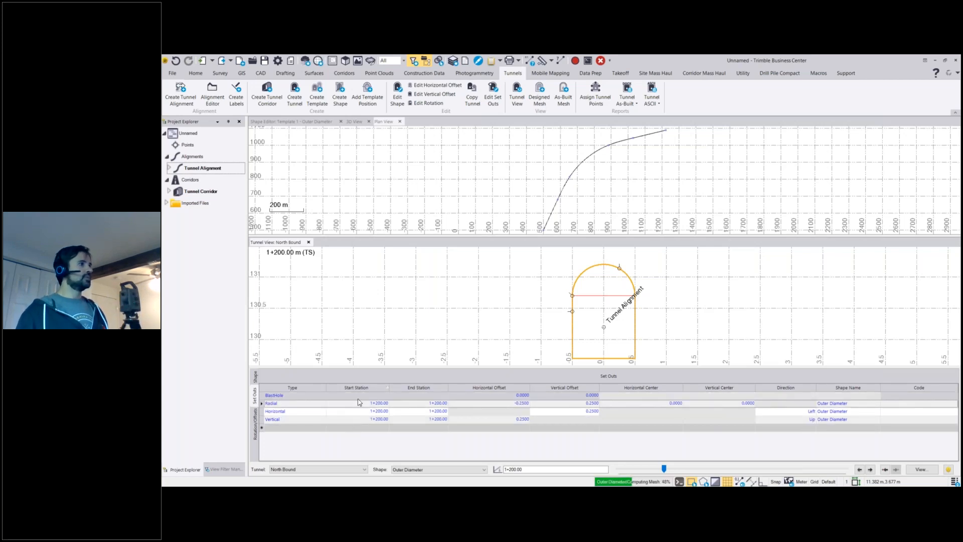
left_click(359, 396)
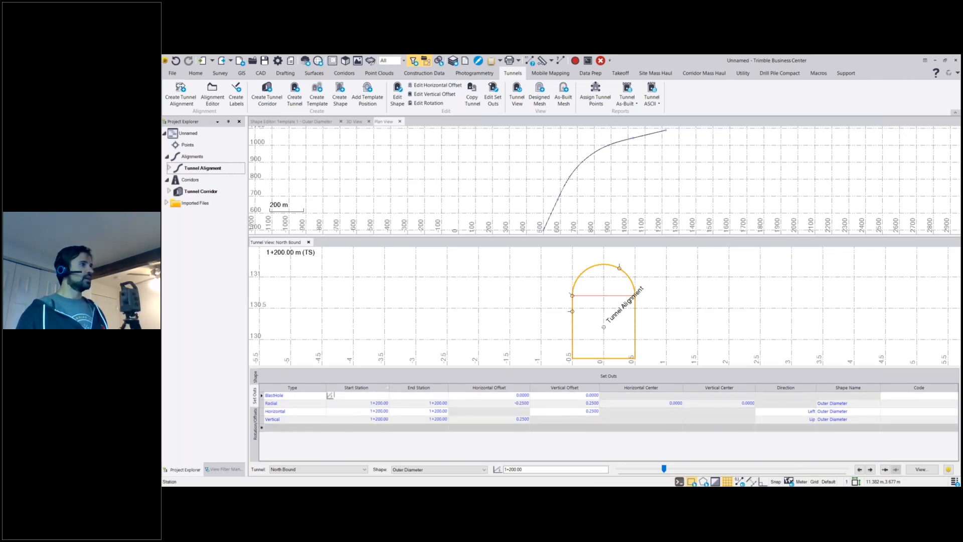
type("1200")
key("Tab")
type("1+200")
key("Tab")
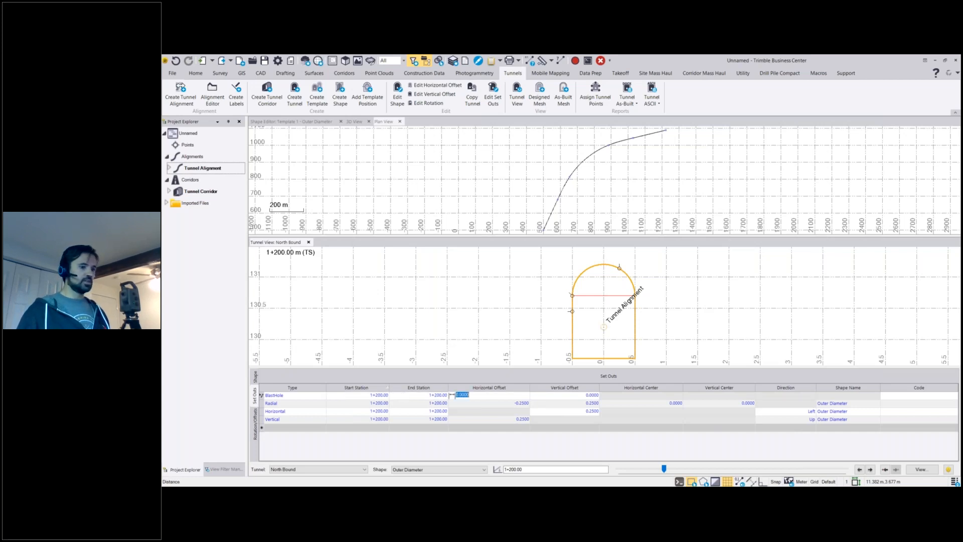
Set the BlastHole set out's horizontal and vertical offsets to 0.25.
type("0.25")
key("Tab")
type("0")
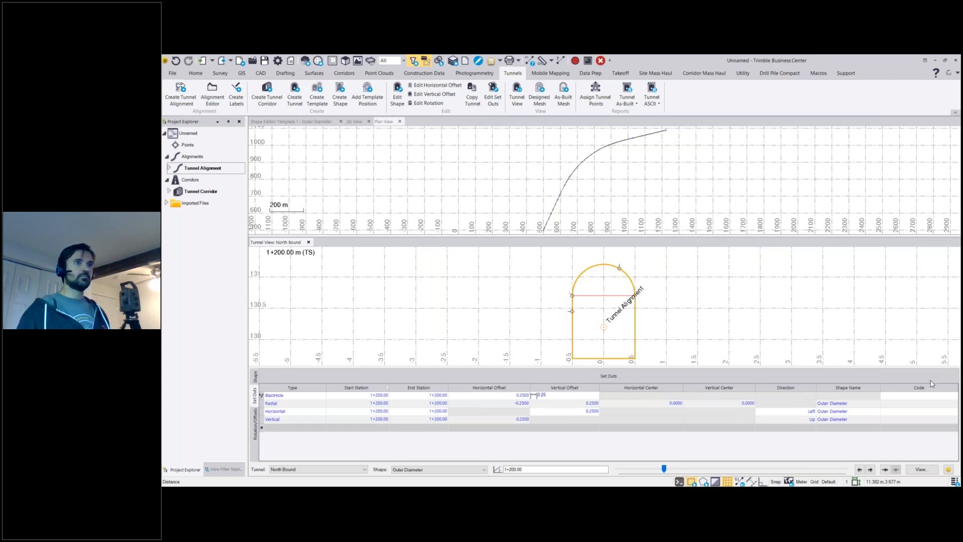
left_click(903, 394)
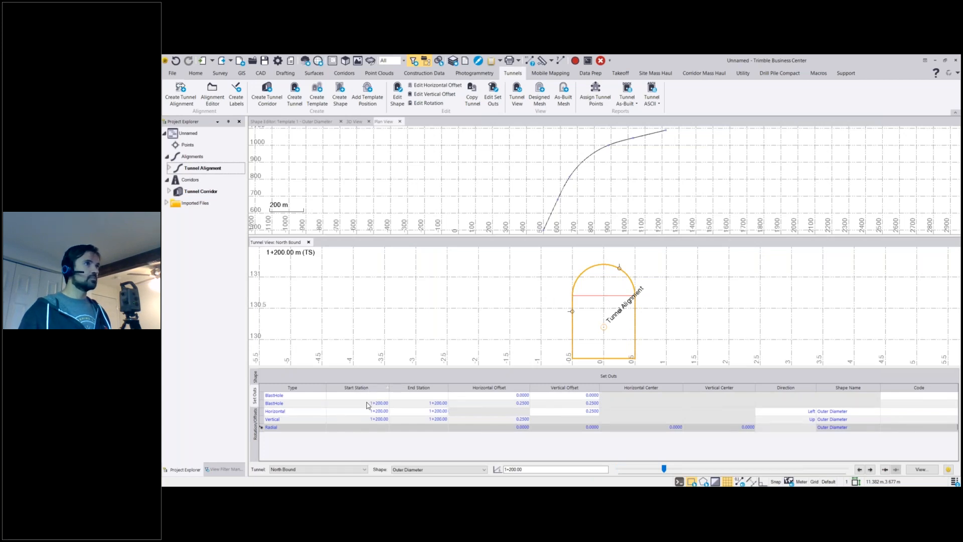
Add another BlastHole set out in the last row at station 1+200 with horizontal and vertical offsets of 0.25.
left_click(284, 428)
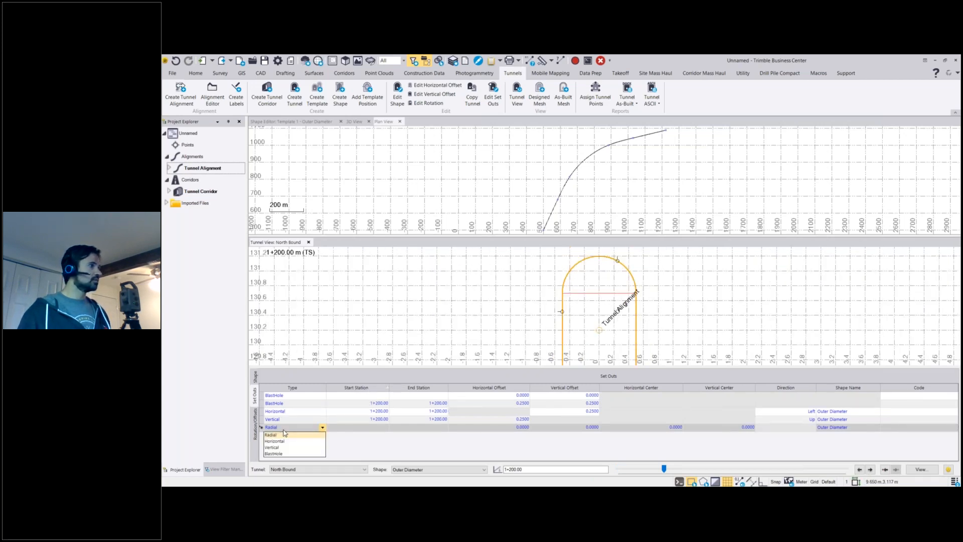
left_click(284, 453)
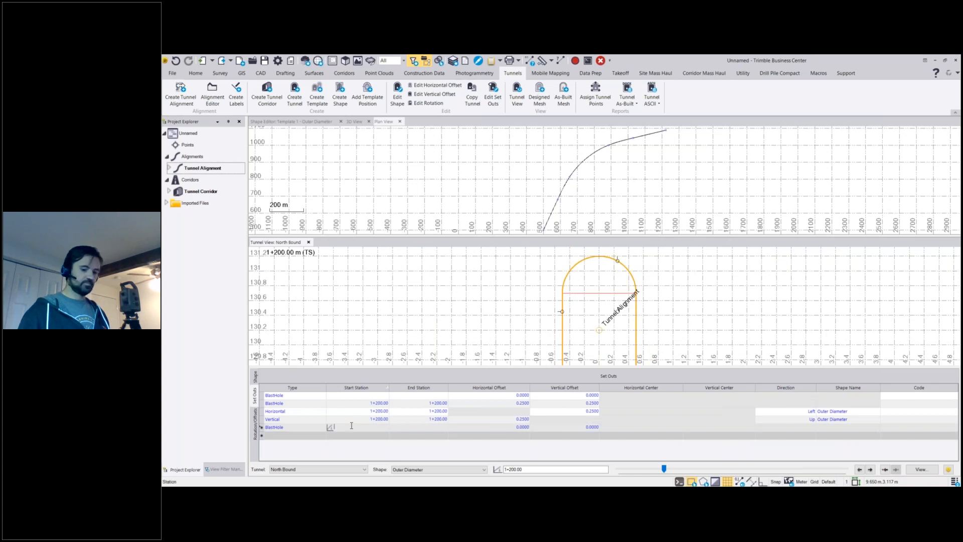
key("Tab")
key("Tab")
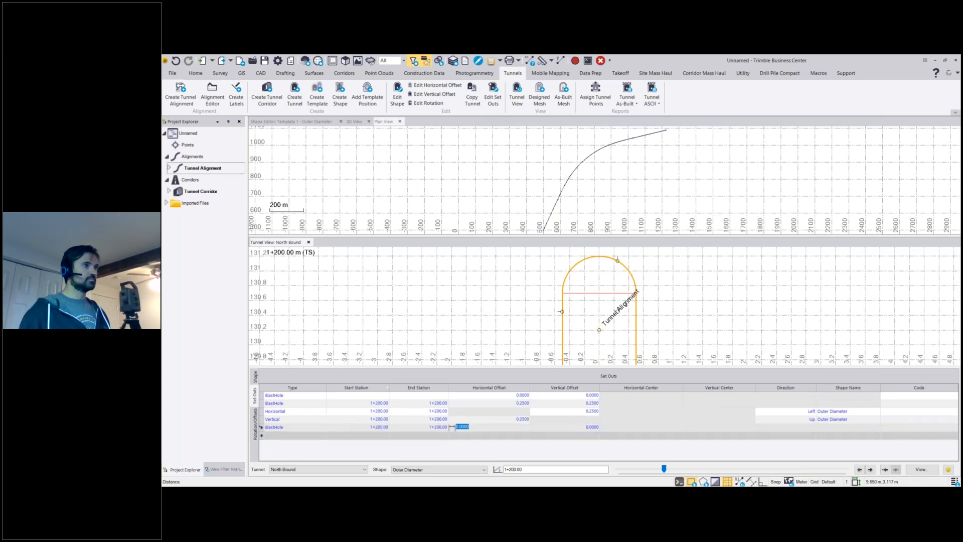
type("0.245")
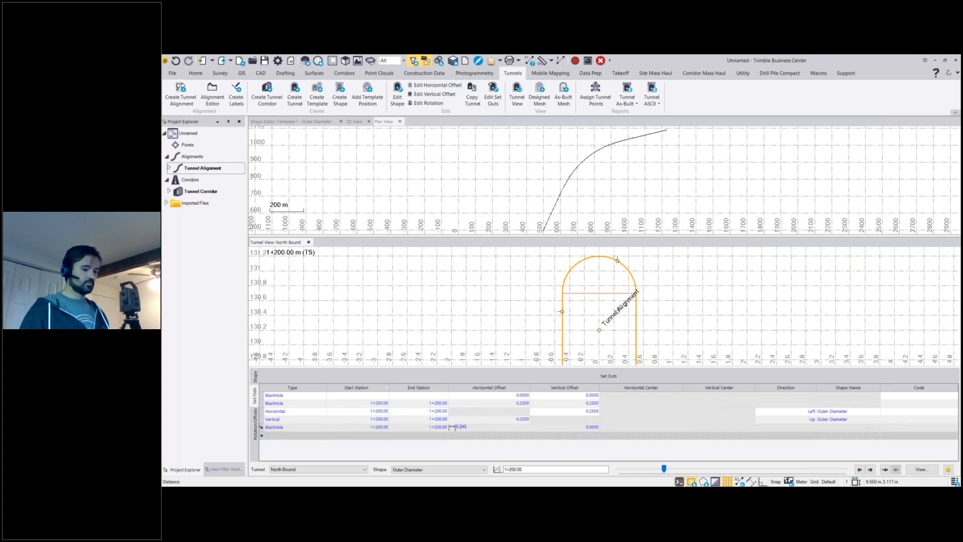
key("Tab")
type("0.25")
key("Return")
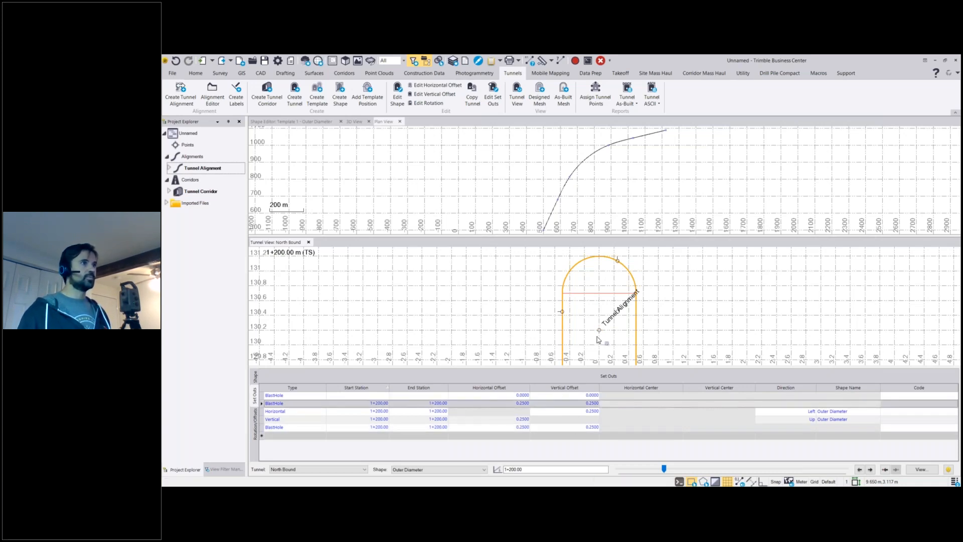
scroll(599, 334, "up", 5)
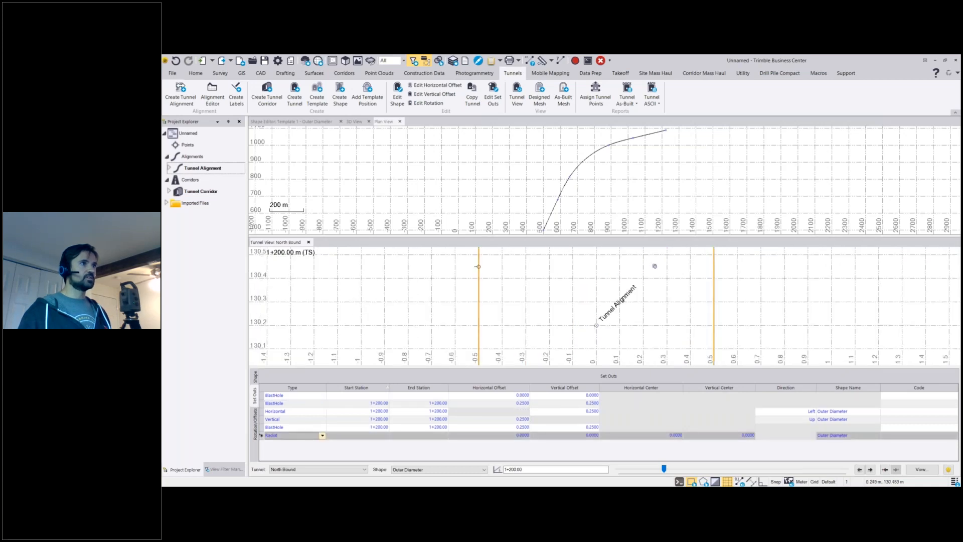
scroll(655, 266, "up", 2)
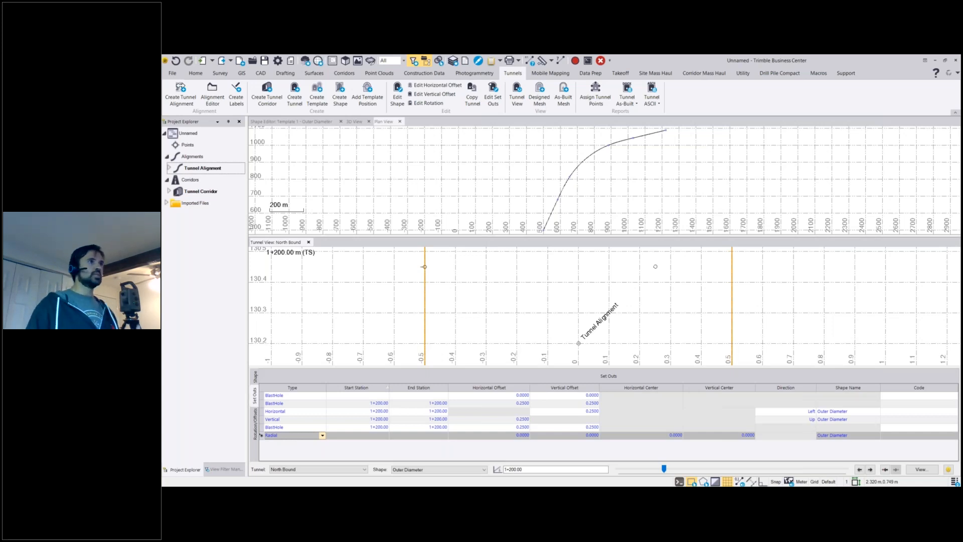
scroll(482, 356, "down", 1)
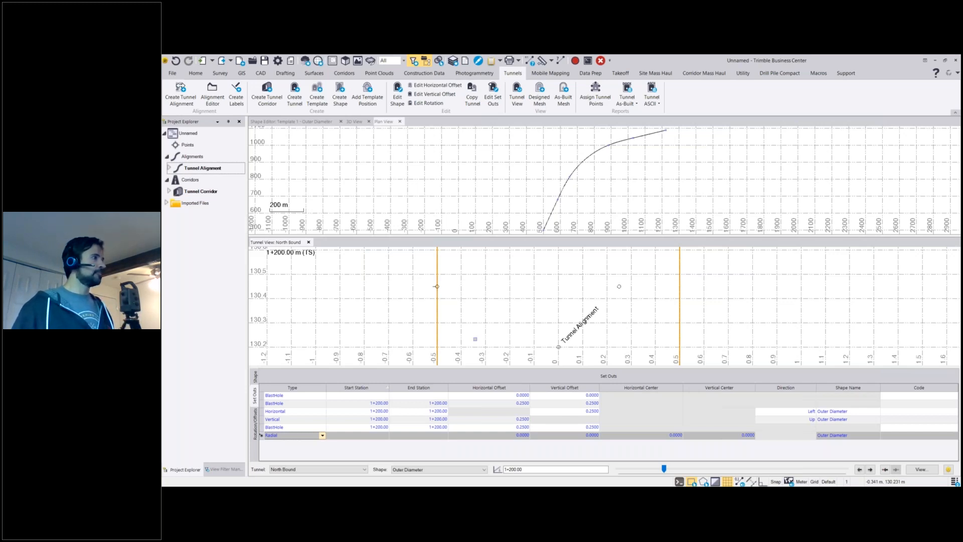
Show the tunnel's rotations and offsets and add a horizontal offset of 0.1 at station 1+000.
left_click(255, 424)
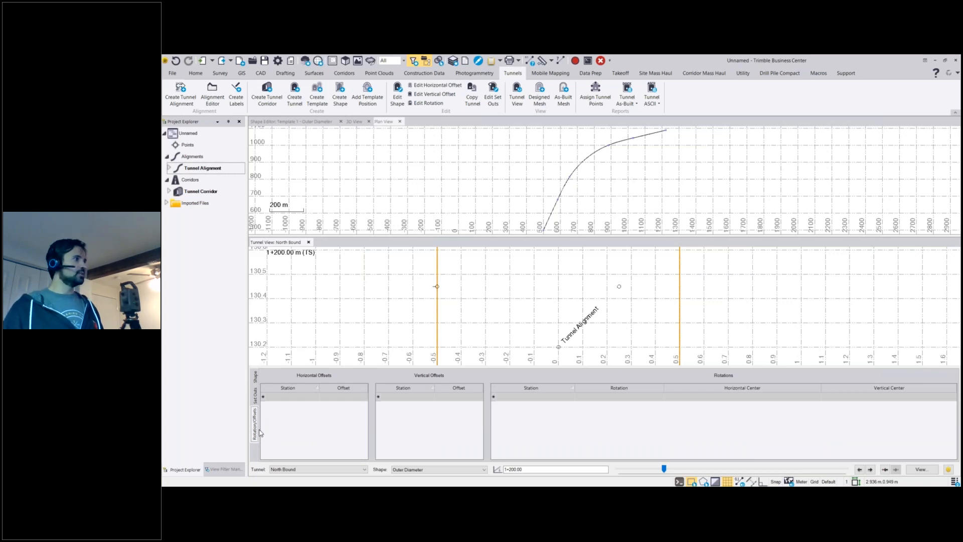
scroll(438, 337, "down", 4)
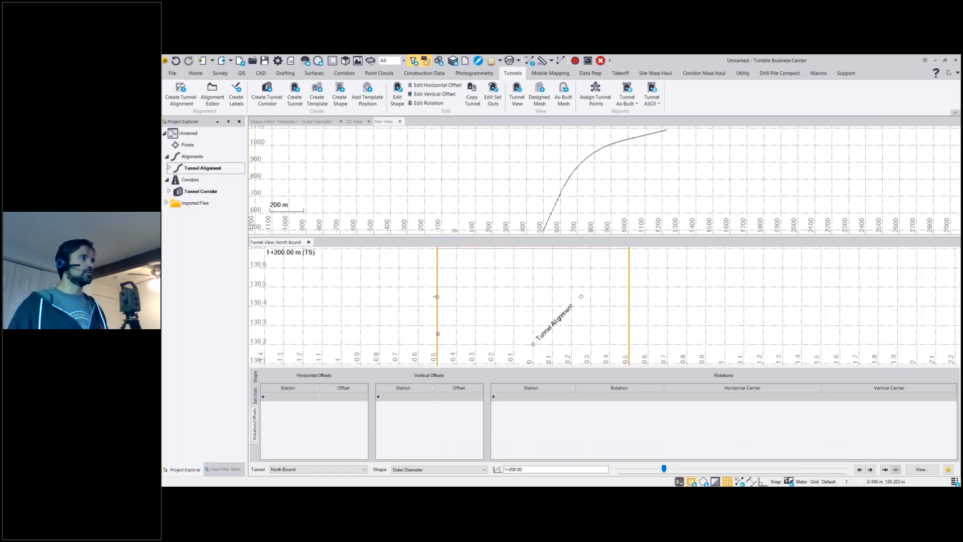
scroll(392, 332, "down", 3)
middle_click_drag(392, 331, 446, 323)
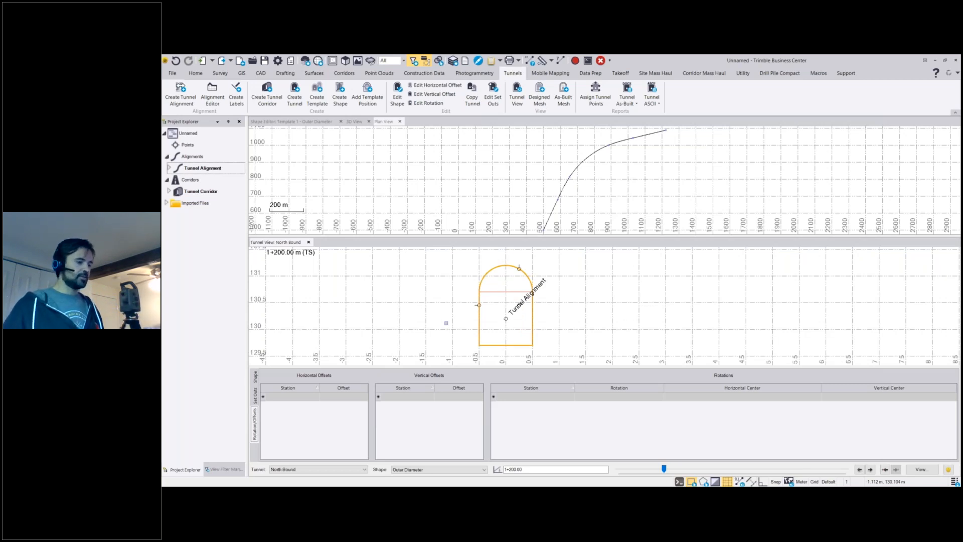
left_click(290, 396)
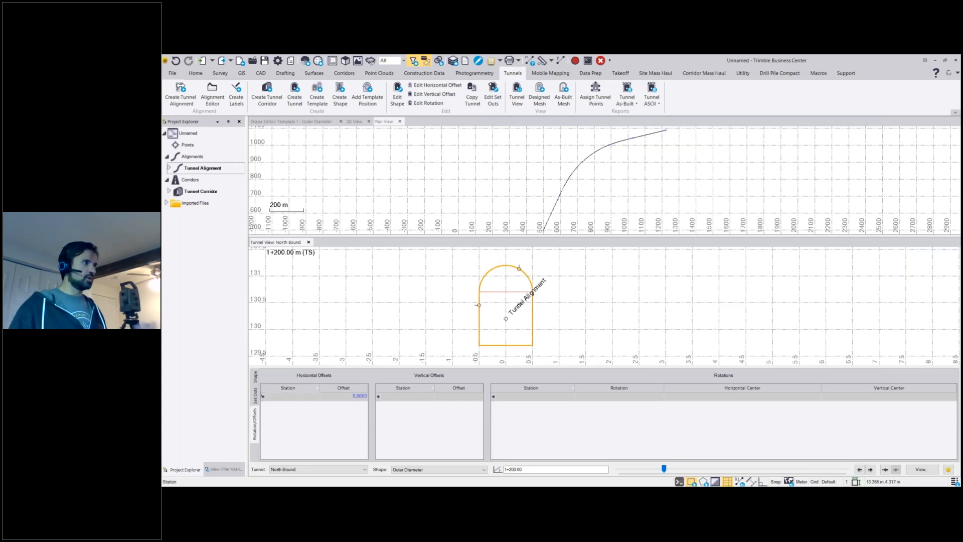
type("1000")
key("Tab")
type("0")
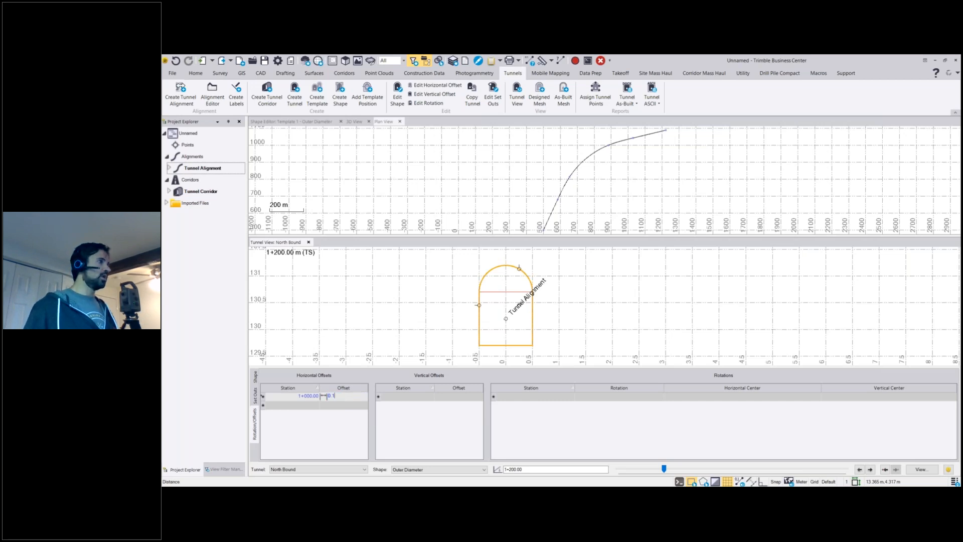
key("Return")
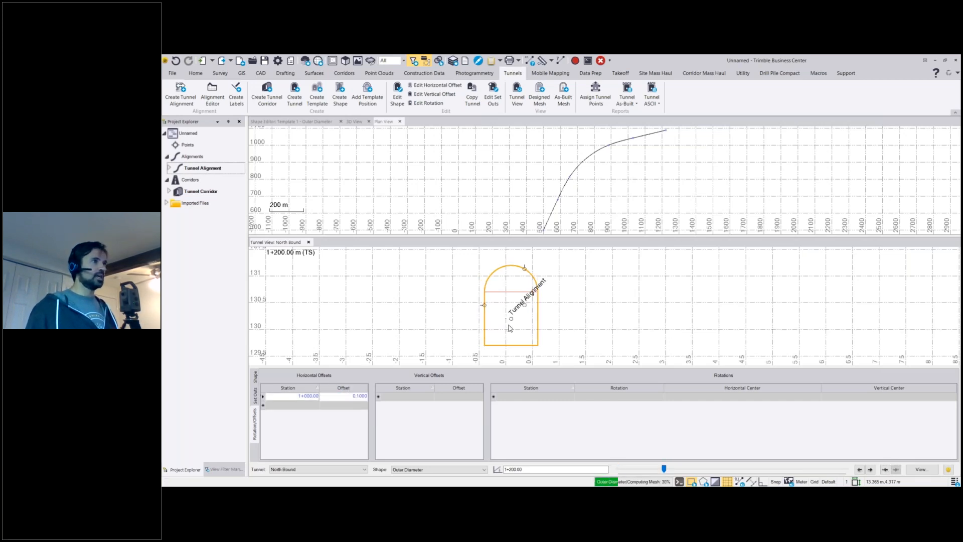
Add a vertical offset of 0.1 at station 1+000.
scroll(511, 319, "up", 2)
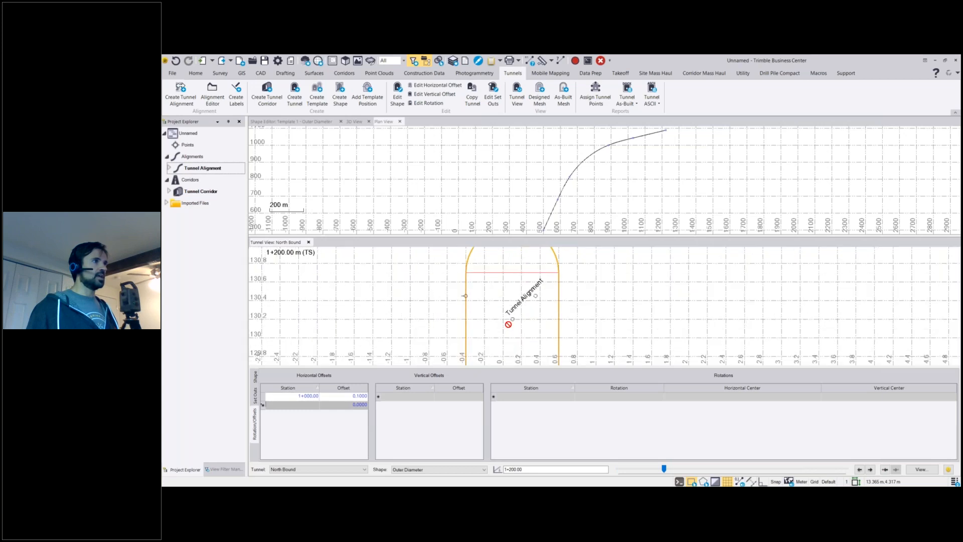
scroll(502, 333, "up", 2)
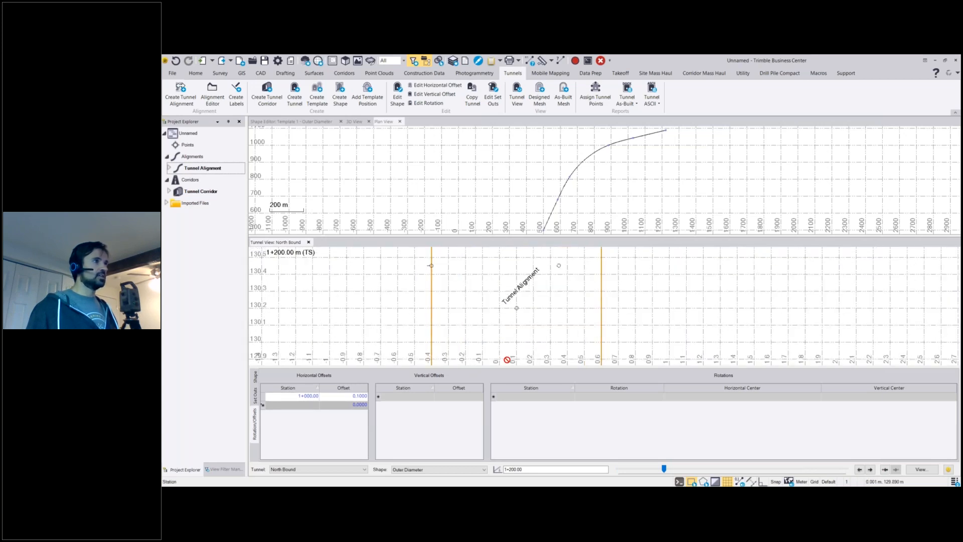
left_click(407, 399)
type("1000")
key("Tab")
type("0.1")
key("Return")
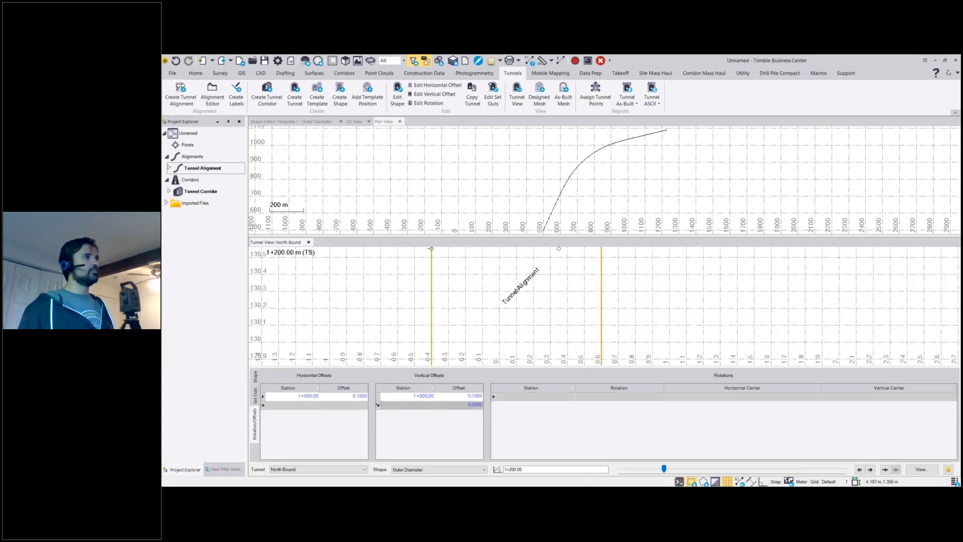
Add a 0° rotation at station 1+200, keeping the horizontal and vertical centers at 0.
scroll(561, 298, "down", 1)
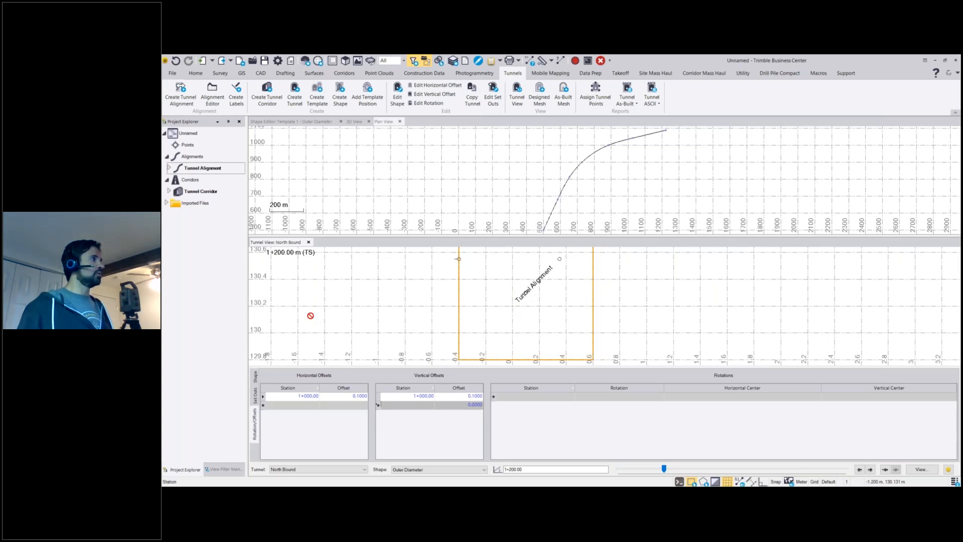
left_click(552, 396)
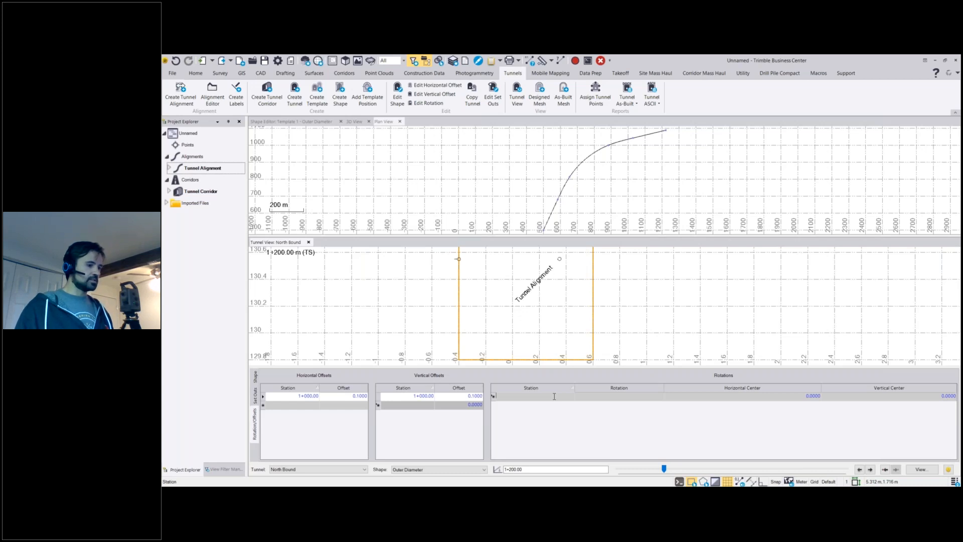
type("1200")
key("Tab")
type("0")
key("Tab")
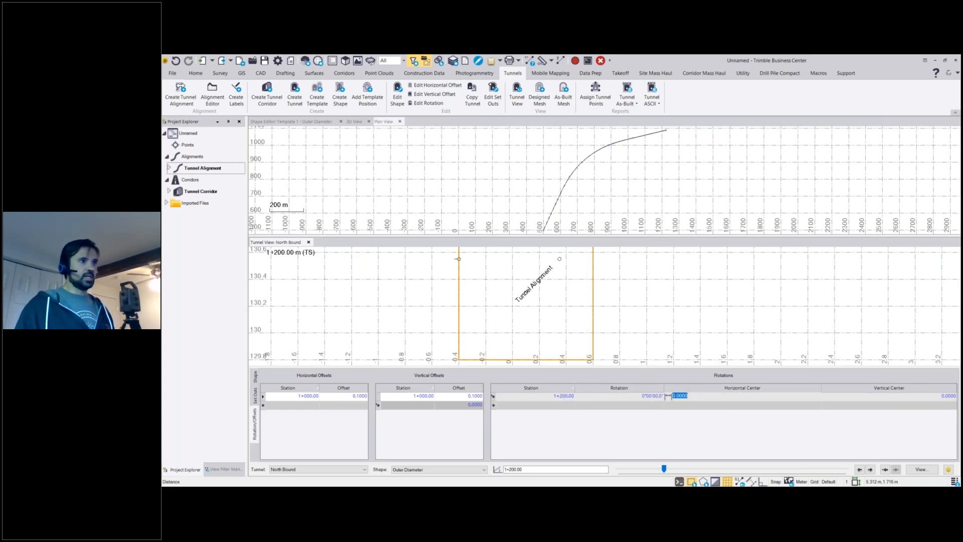
key("Tab")
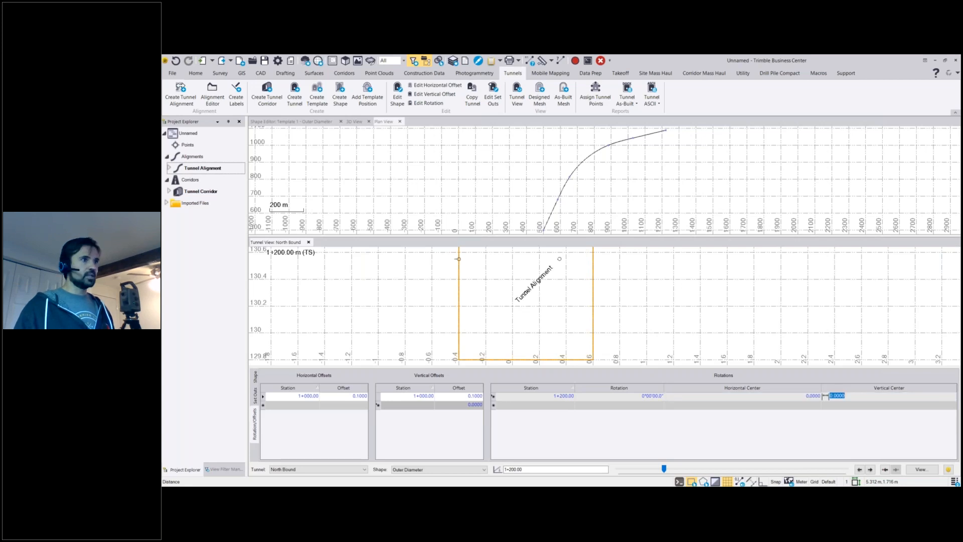
key("Tab")
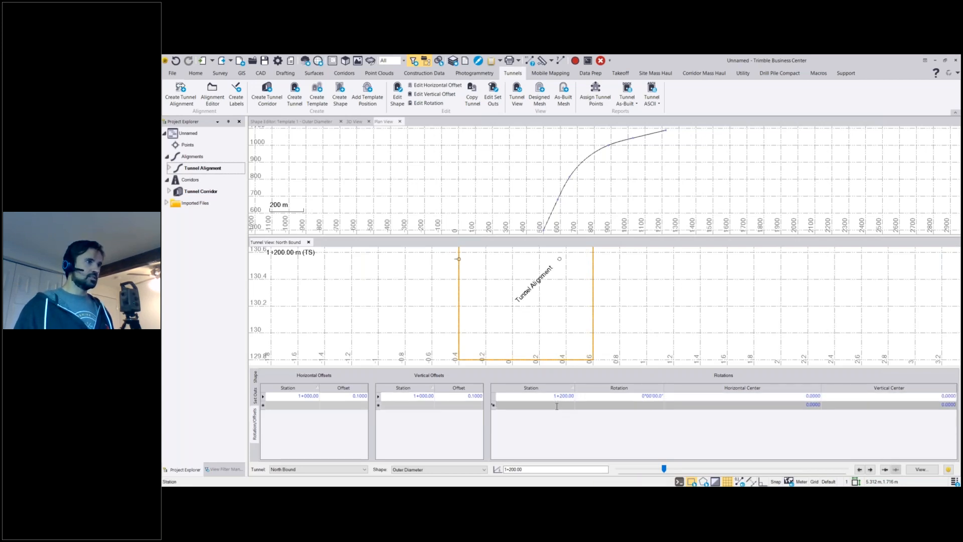
Add a 5° rotation at station 1+350 with the default horizontal and vertical centers.
type("1350")
key("Tab")
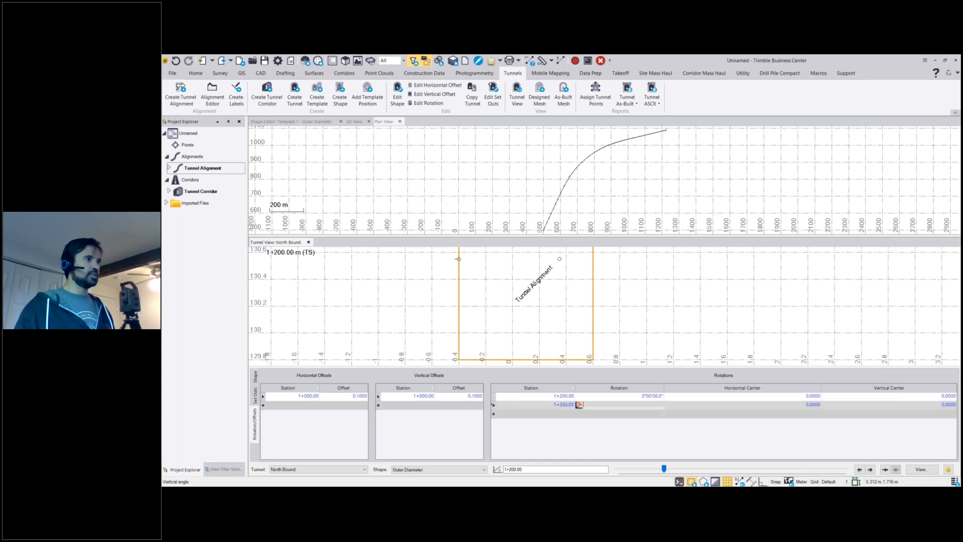
key("Tab")
key("Tab")
left_click(563, 333)
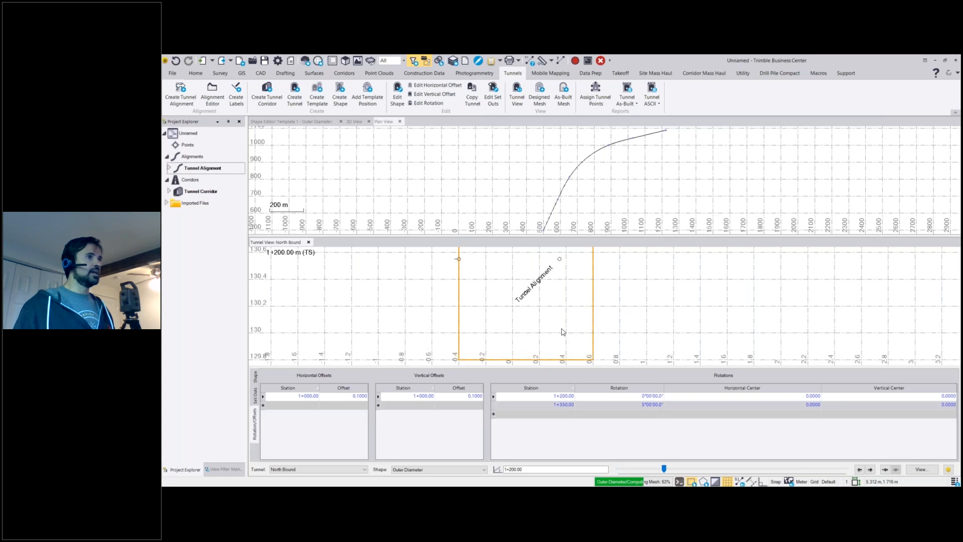
Add a 5° rotation at station 1+650 in the third rotation row.
left_click(560, 413)
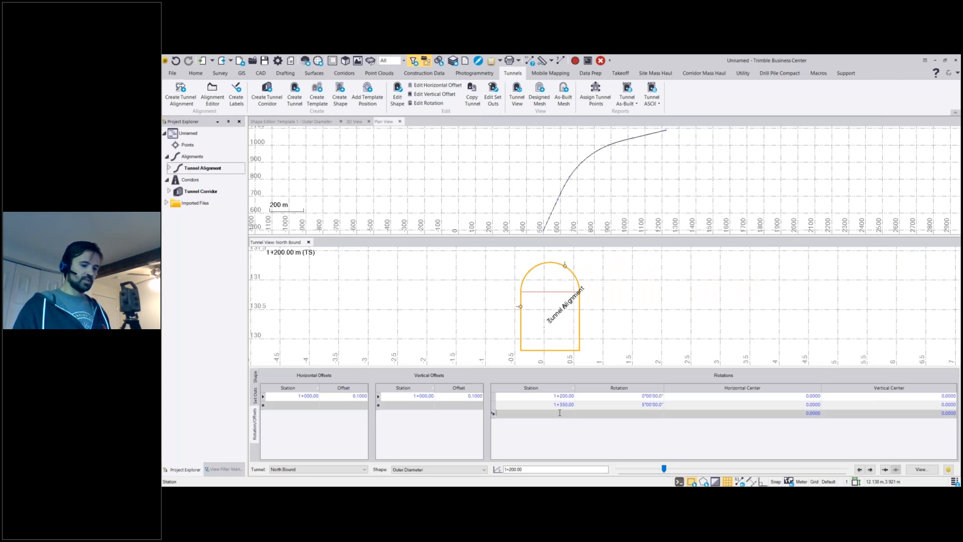
type("1650")
key("Tab")
type("5")
key("Return")
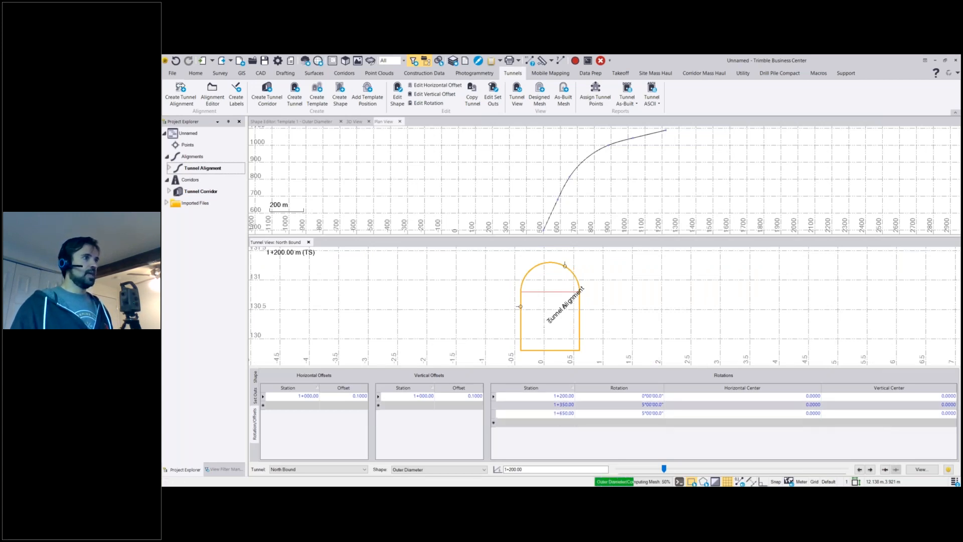
Add a 0° rotation at station 1+800 in the fourth rotation row and preview the cross section along the tunnel's stations.
left_click(536, 423)
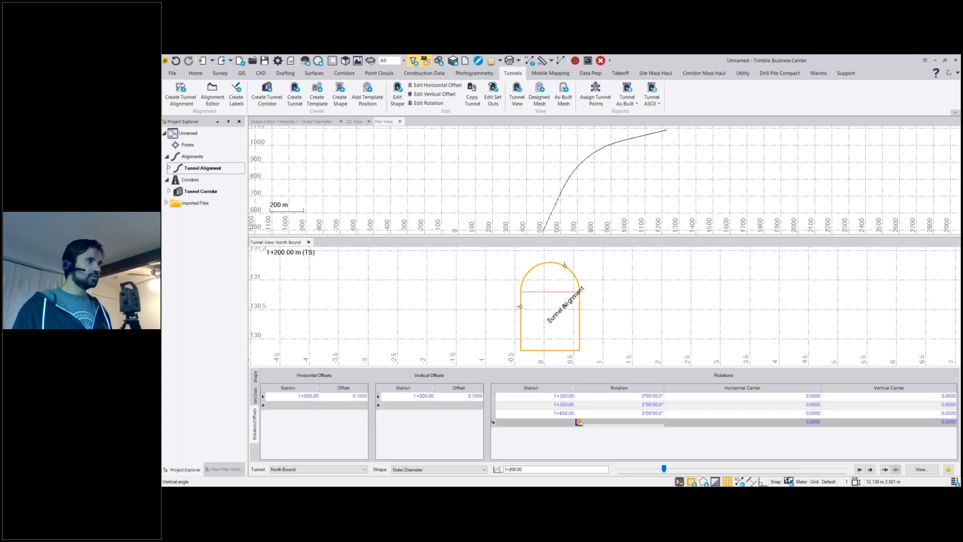
left_click(560, 421)
type("18")
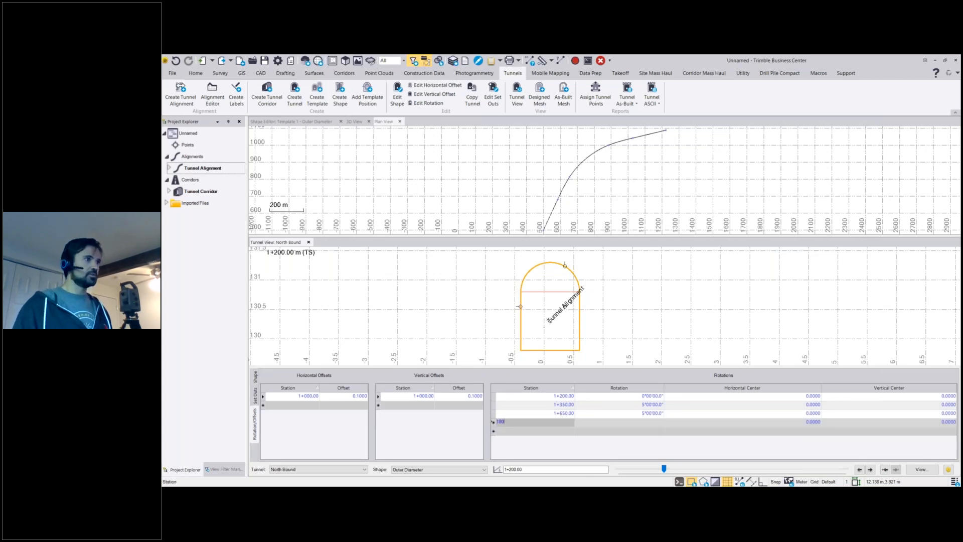
type("0")
key("Tab")
left_click(550, 422)
double_click(550, 422)
type("18")
key("Tab")
key("Tab")
key("Tab")
left_click(390, 407)
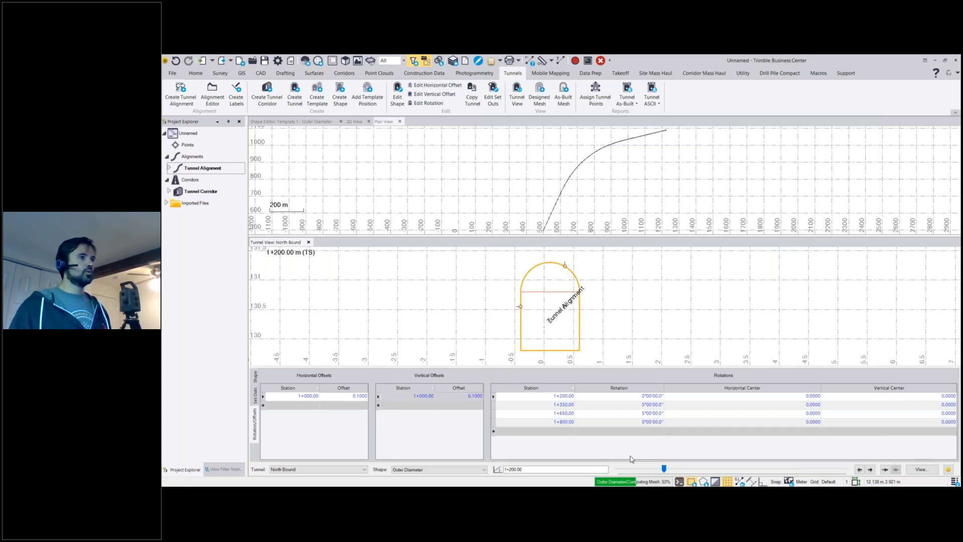
left_click_drag(665, 469, 700, 472)
left_click_drag(708, 472, 625, 467)
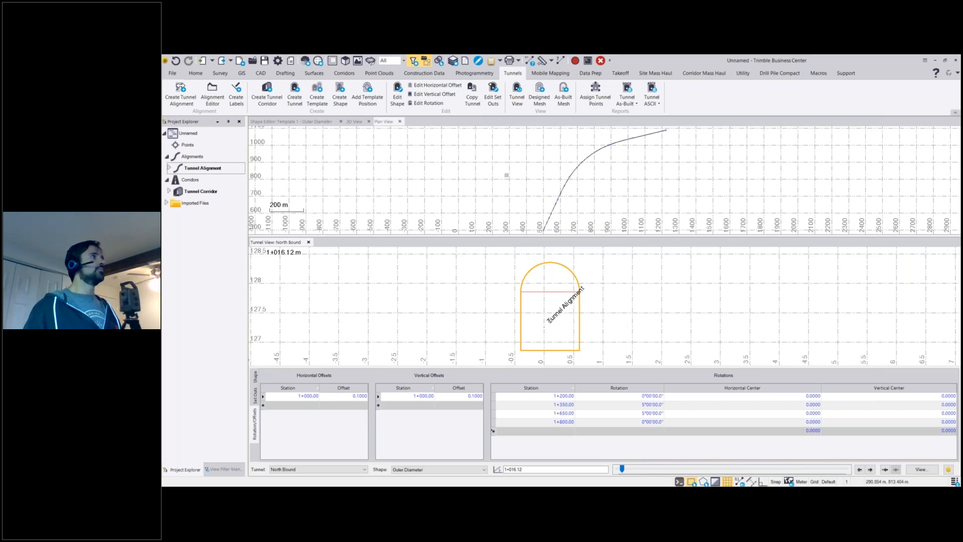
Create an Inner Diameter shape for North Bound in Template 1, copying the Outer Diameter shape with a concentric offset of -0.1.
left_click(341, 101)
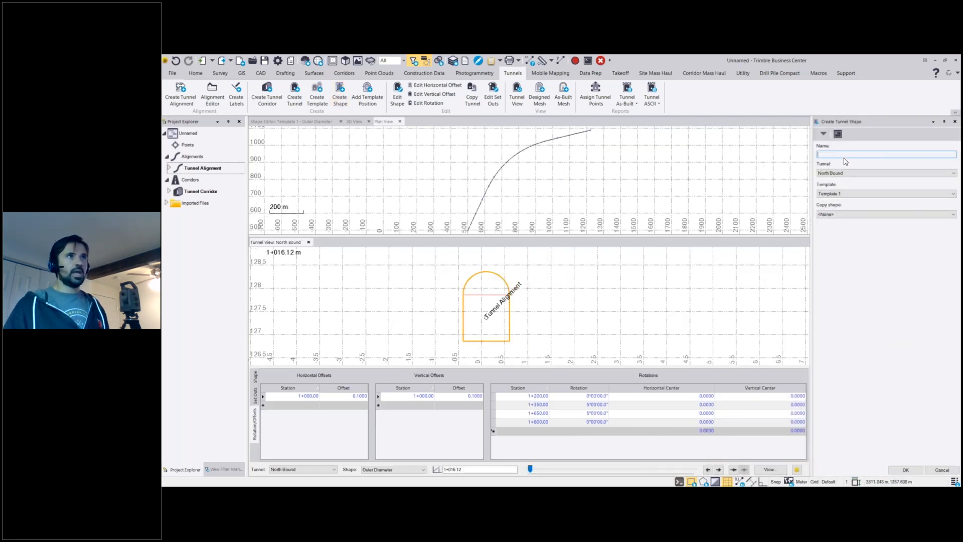
type("Inner Diameter")
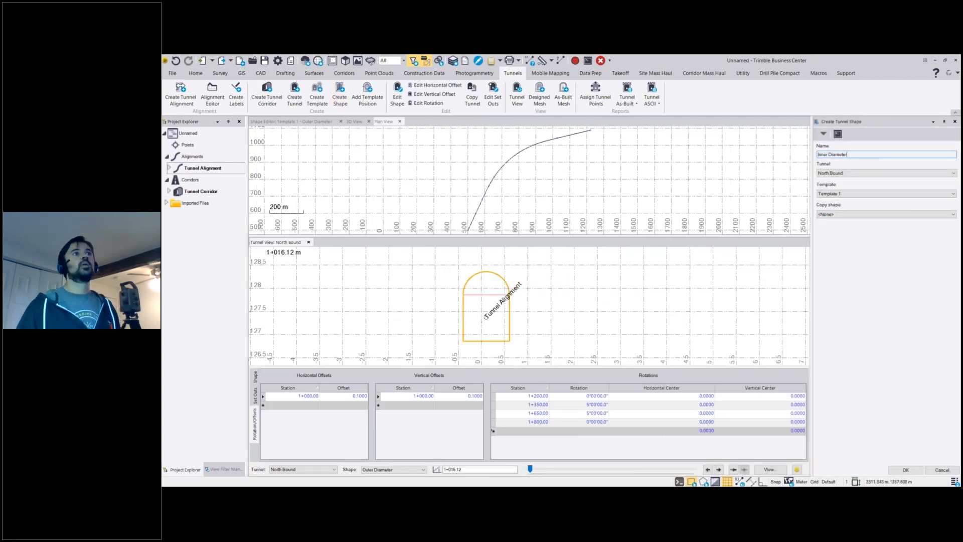
left_click(923, 214)
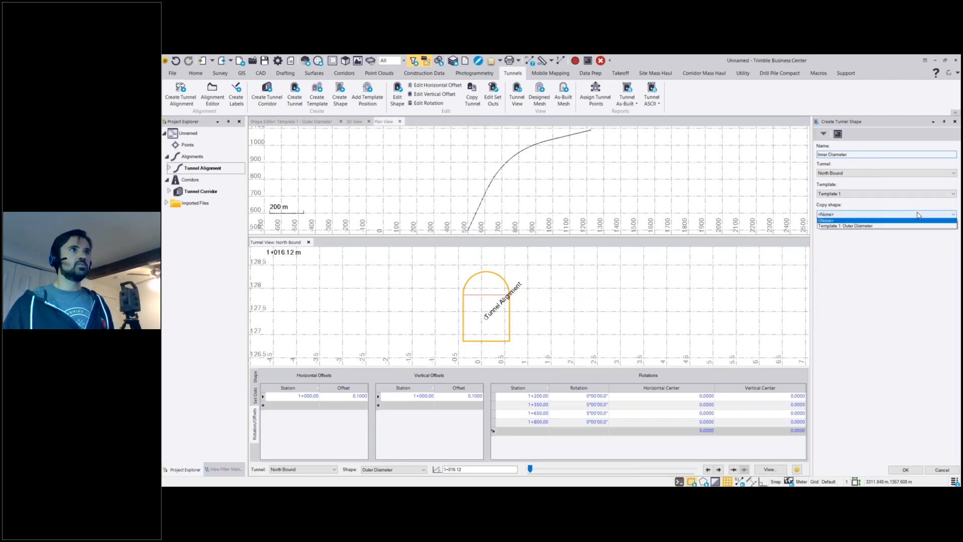
left_click(883, 226)
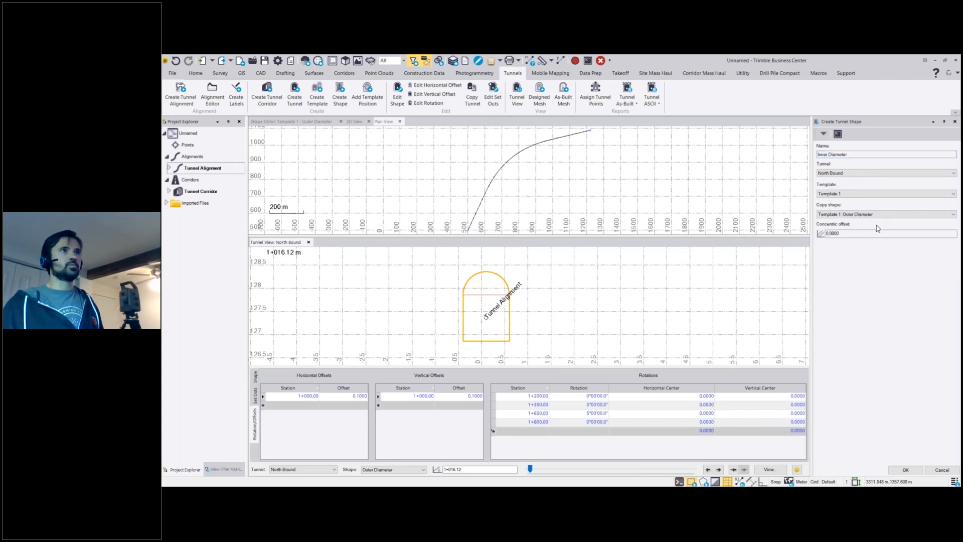
left_click(867, 234)
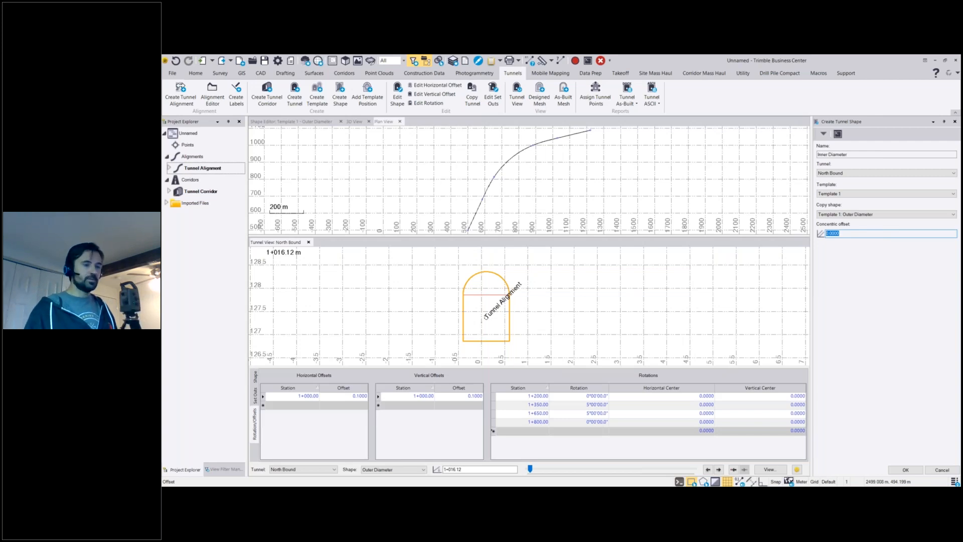
type("1")
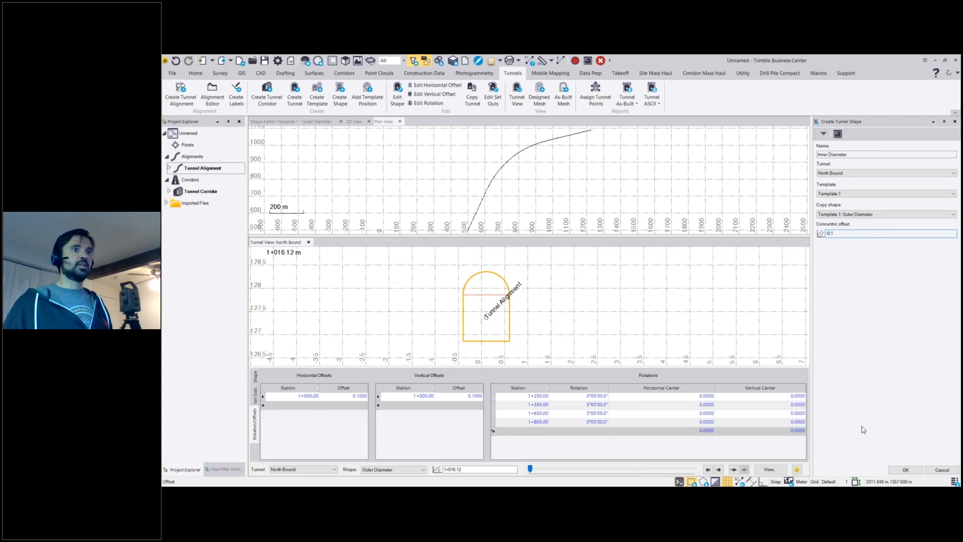
left_click(904, 470)
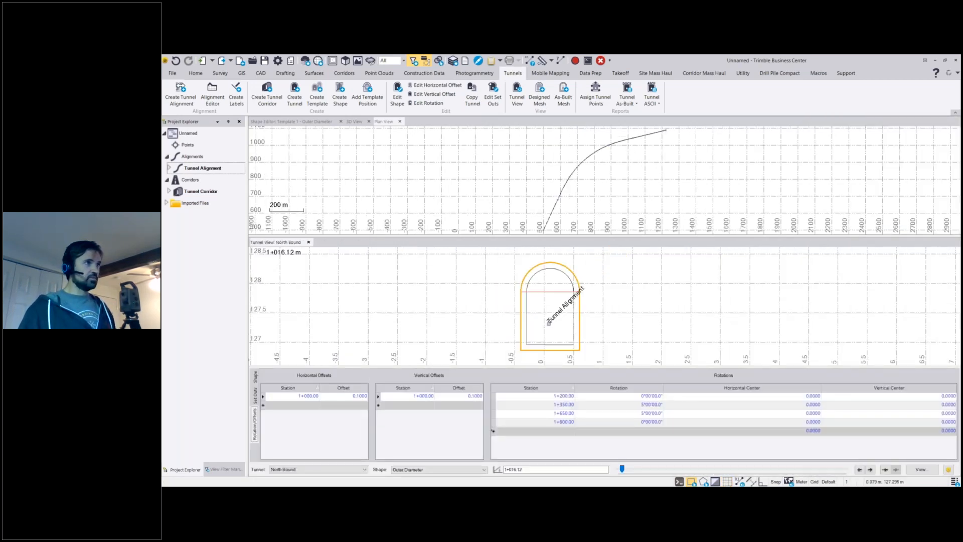
Create a designed tunnel mesh from North Bound's Inner Diameter shape on the Outer Diameter layer, colored by layer.
scroll(550, 324, "up", 3)
scroll(606, 291, "down", 2)
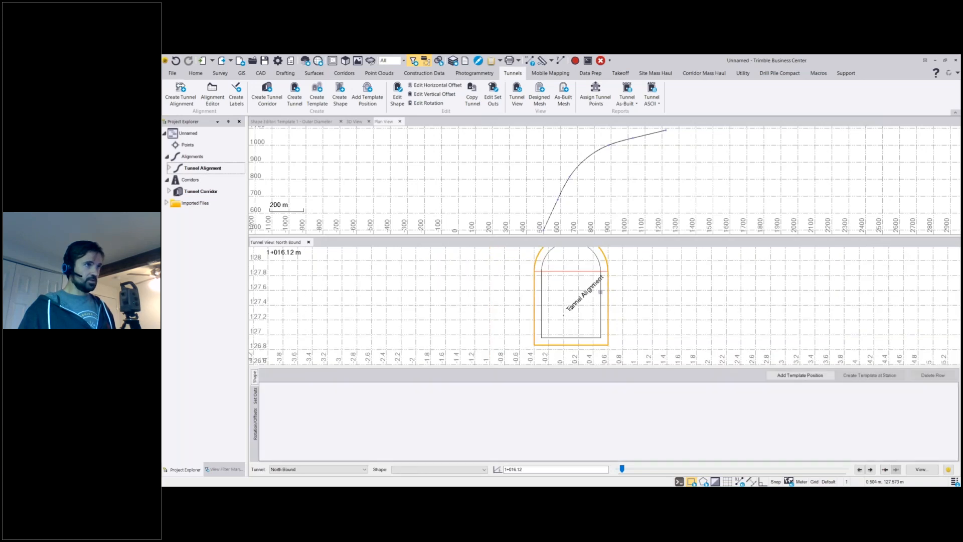
scroll(574, 298, "down", 2)
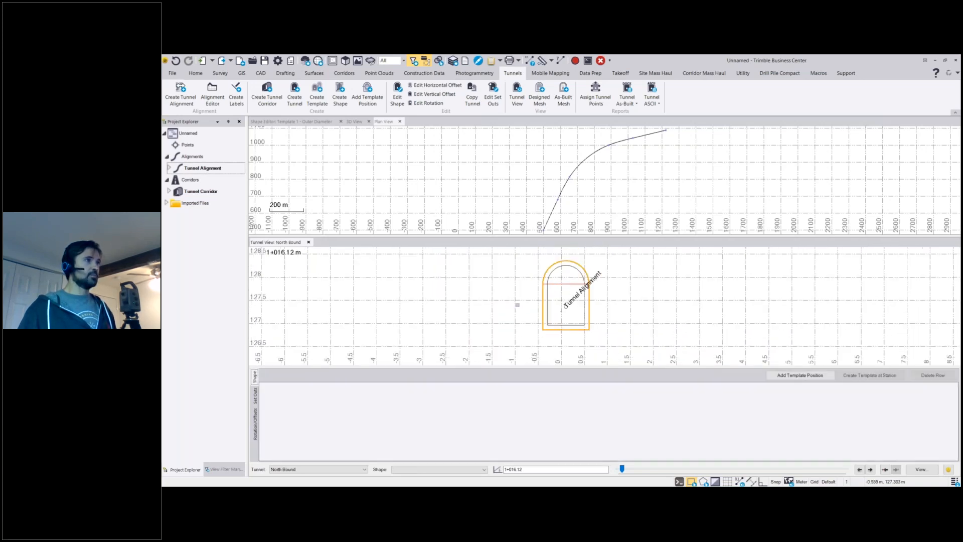
middle_click_drag(507, 306, 506, 317)
left_click(539, 94)
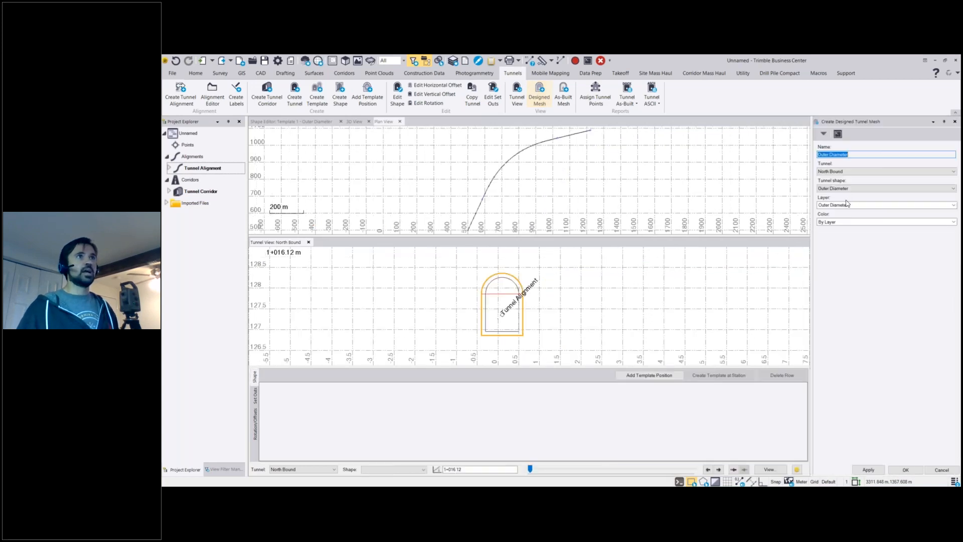
left_click(837, 192)
left_click(838, 200)
left_click(905, 469)
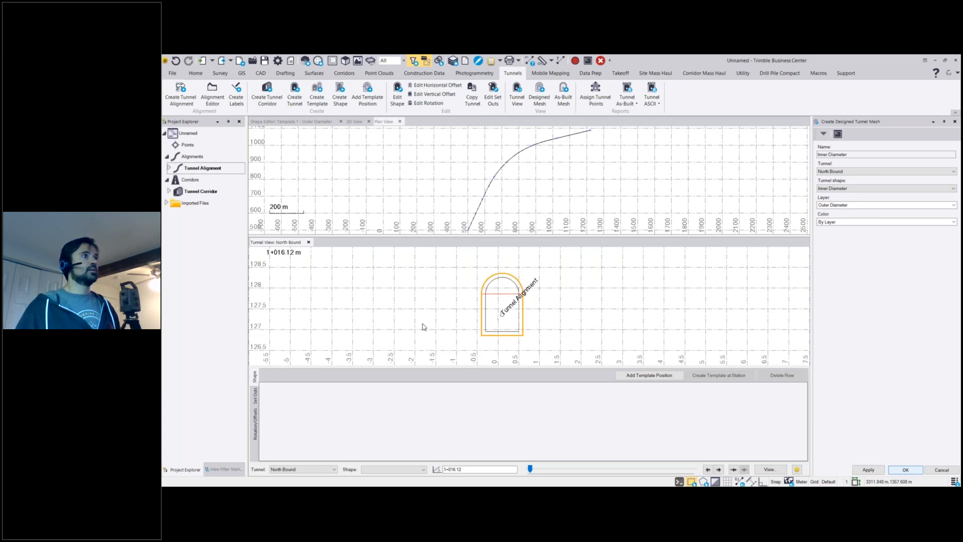
Close the North Bound tunnel view and examine the tunnel's open end in the 3D view.
left_click(309, 242)
left_click(358, 123)
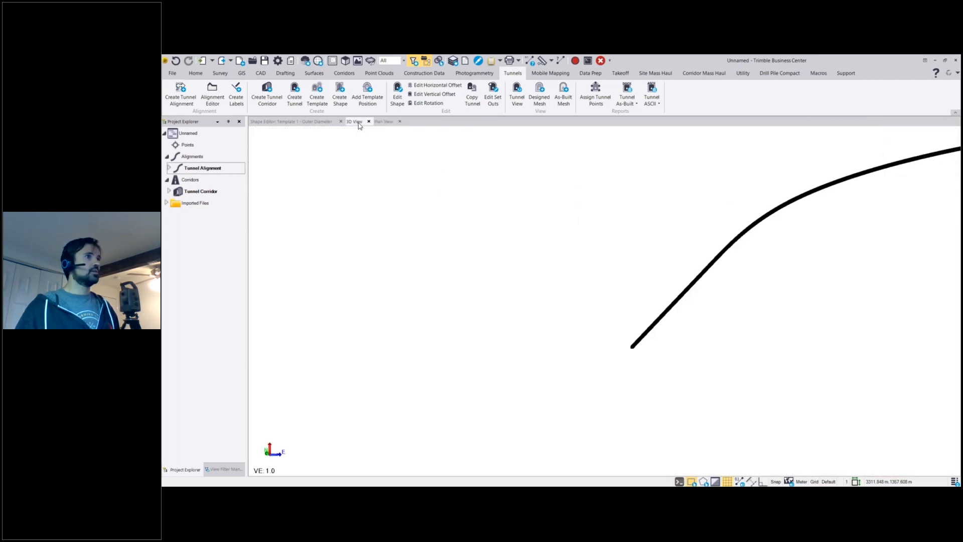
scroll(671, 319, "up", 2)
scroll(670, 320, "up", 3)
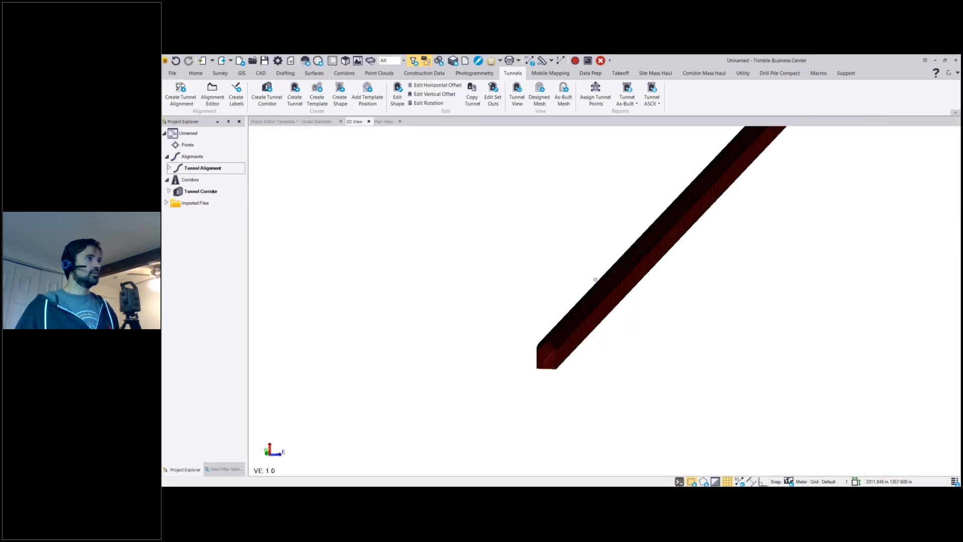
scroll(555, 313, "up", 2)
scroll(498, 412, "up", 3)
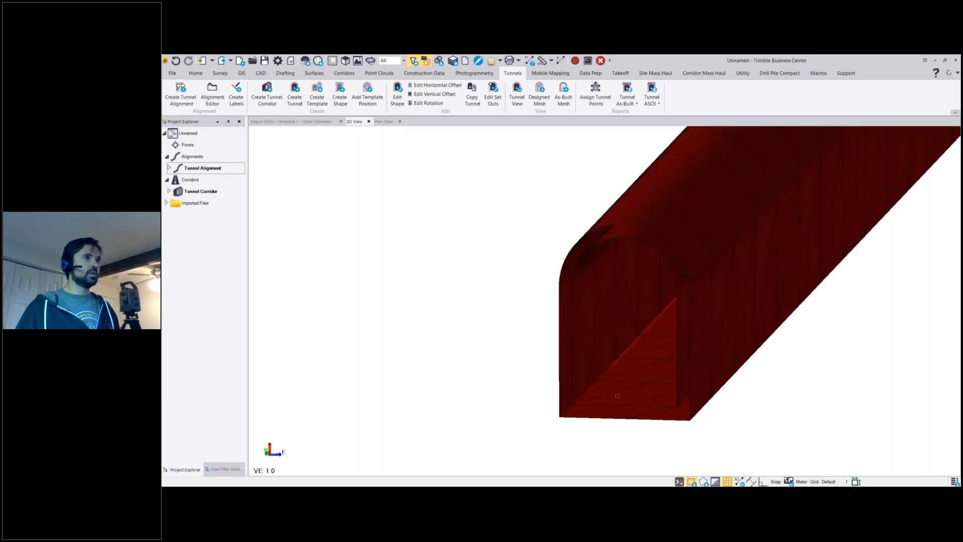
middle_click_drag(617, 396, 672, 398)
Set the Inner Diameter mesh's color to Blue in its properties, then deselect the mesh and close the properties.
left_click(677, 398)
left_click(692, 410)
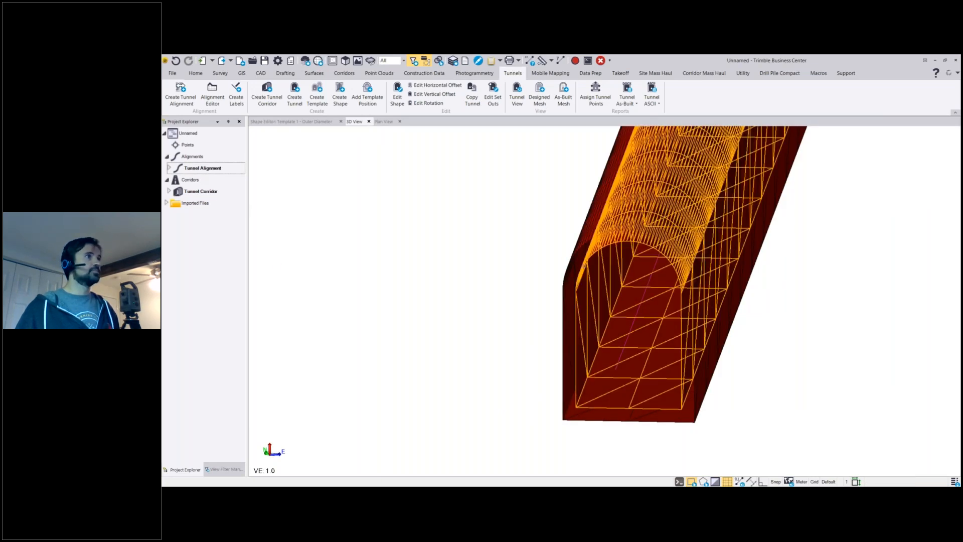
right_click(636, 298)
left_click(633, 366)
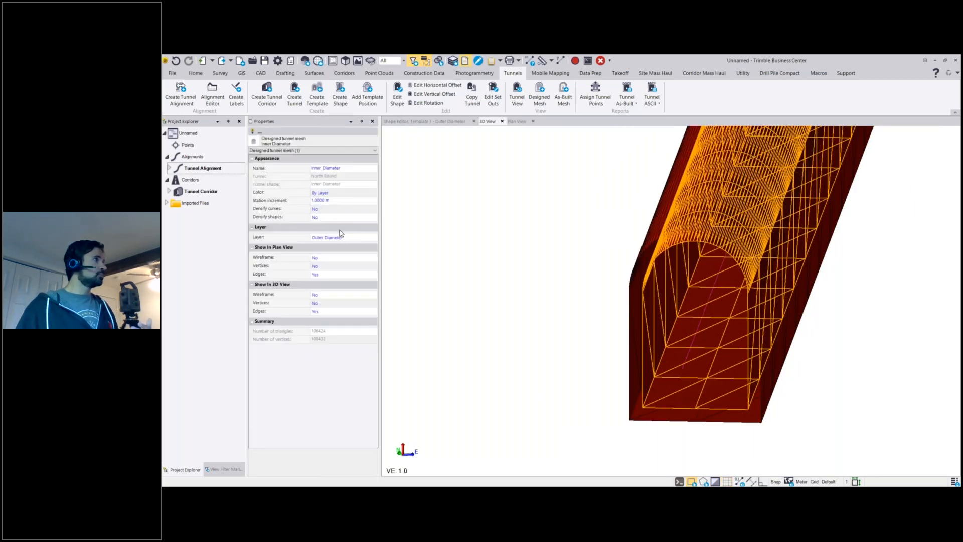
left_click(346, 193)
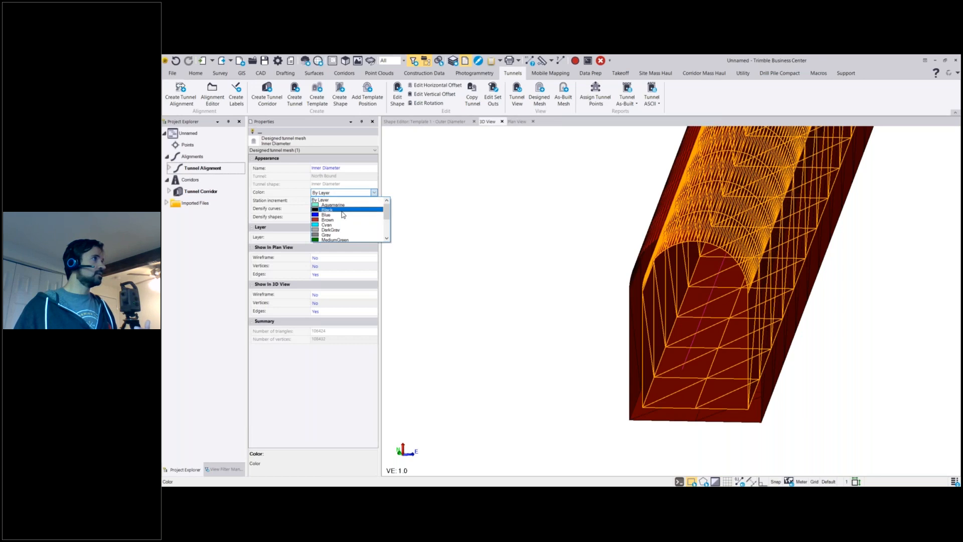
left_click(368, 221)
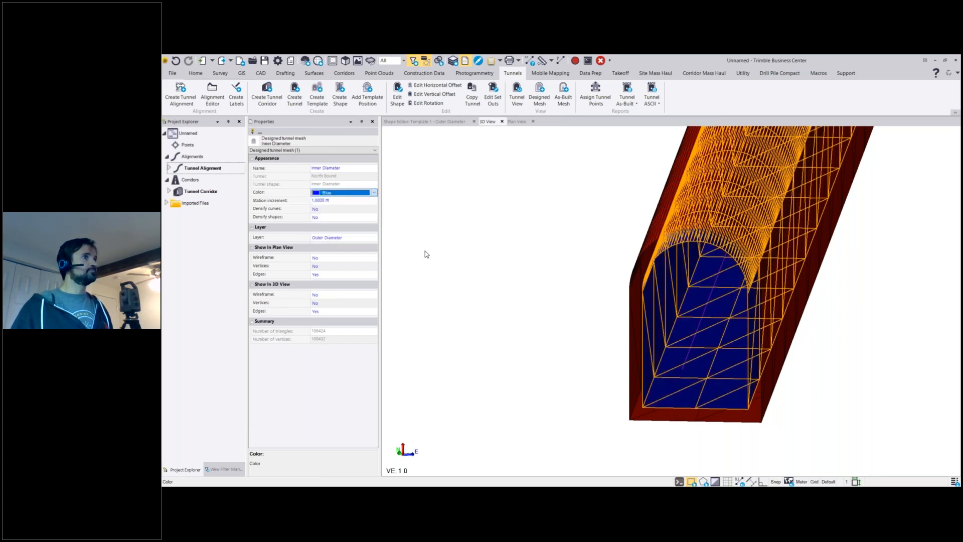
left_click(546, 317)
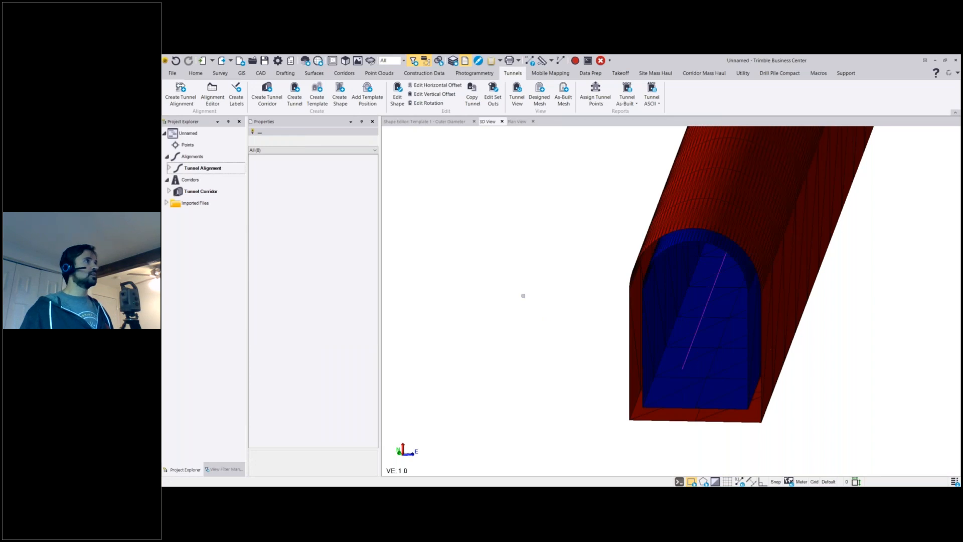
left_click(372, 122)
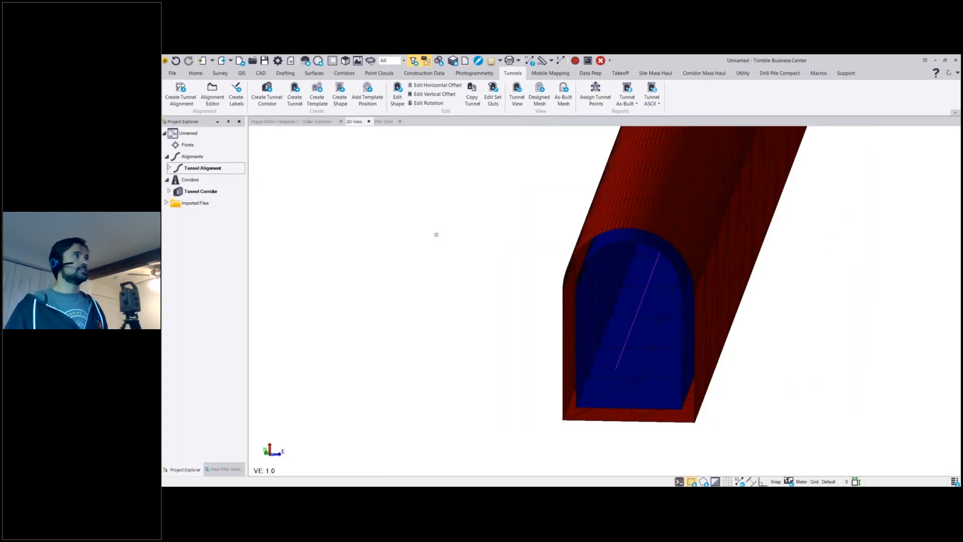
Open the export command for the tunnel project.
left_click(195, 73)
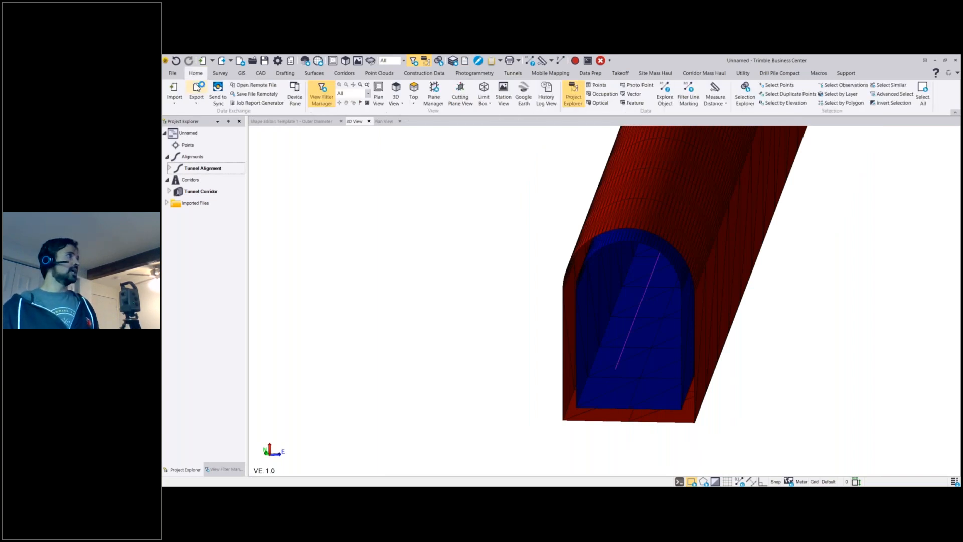
left_click(198, 89)
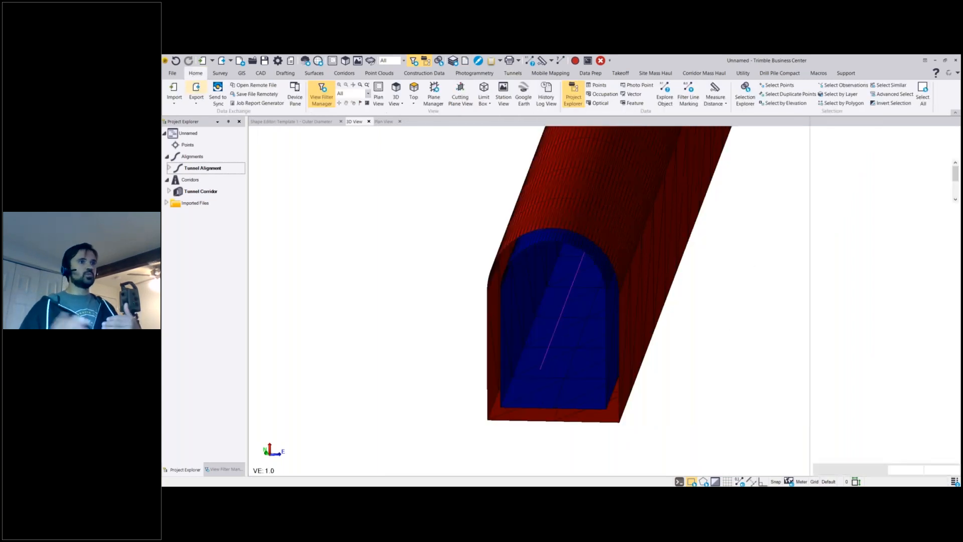
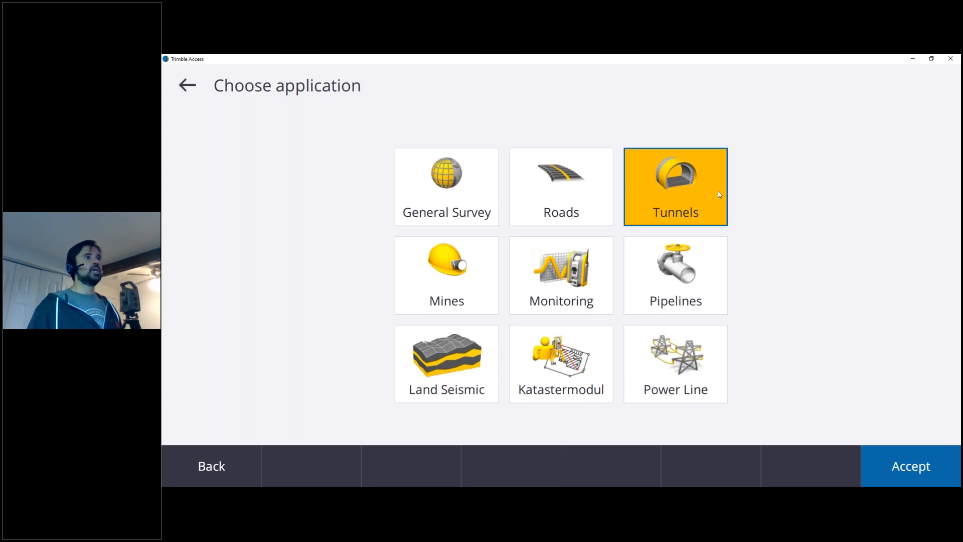
Switch to Trimble Access's Tunnels application and open the TBC PH Design file to define its North Bound tunnel.
double_click(690, 205)
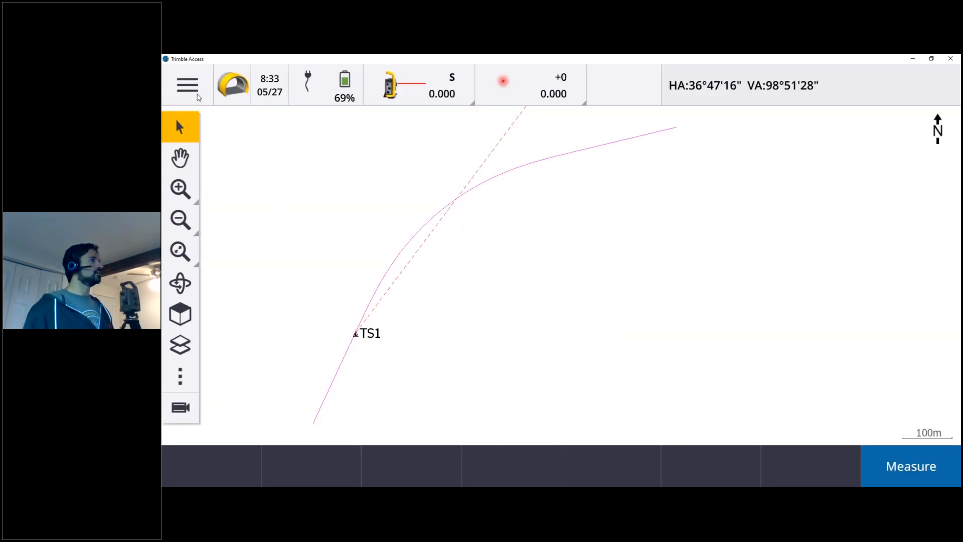
left_click(187, 86)
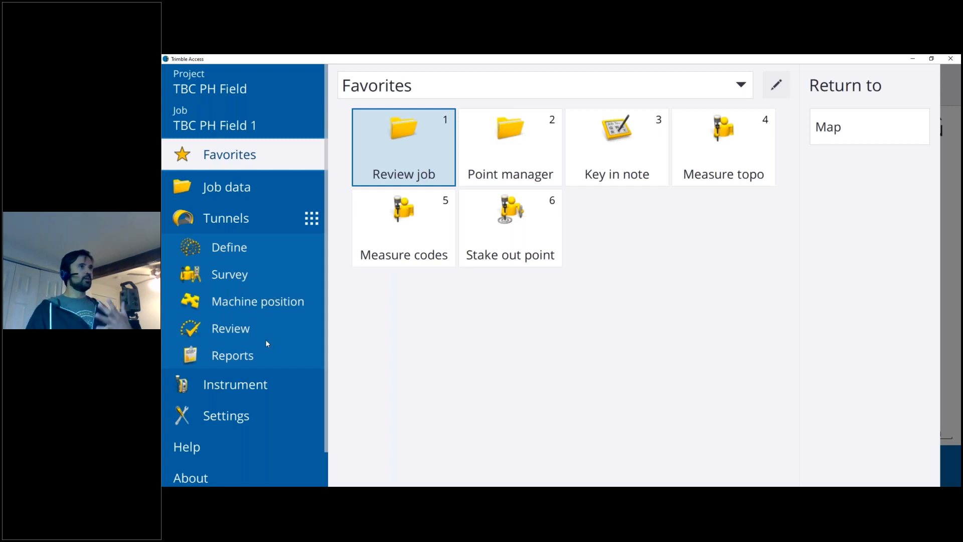
left_click(261, 247)
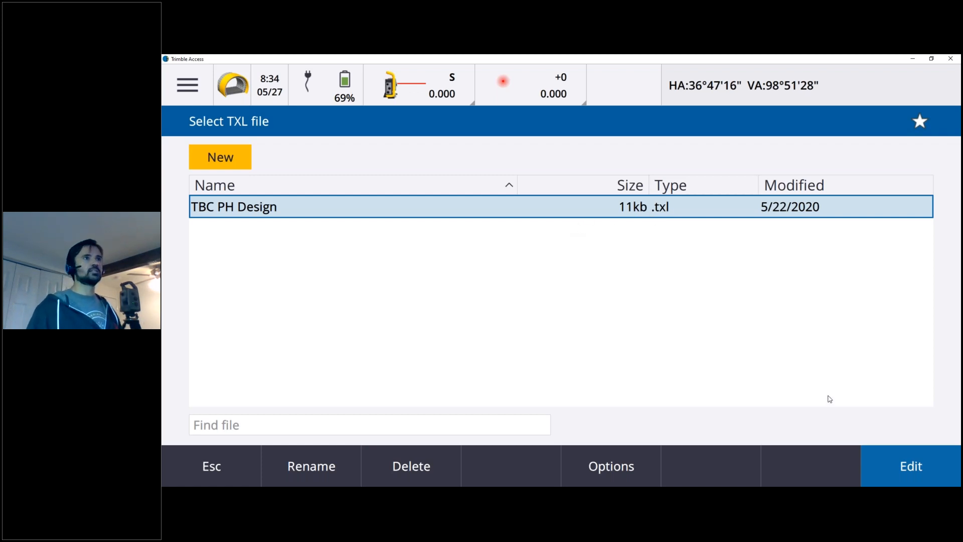
double_click(748, 211)
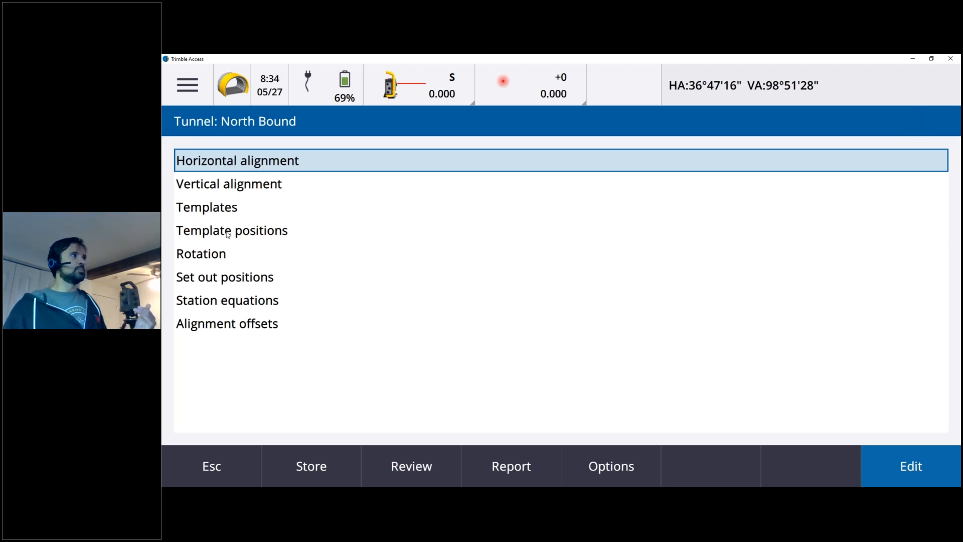
Review the middle arc element of North Bound's horizontal alignment, then leave the tunnel definition and return to the map.
double_click(251, 161)
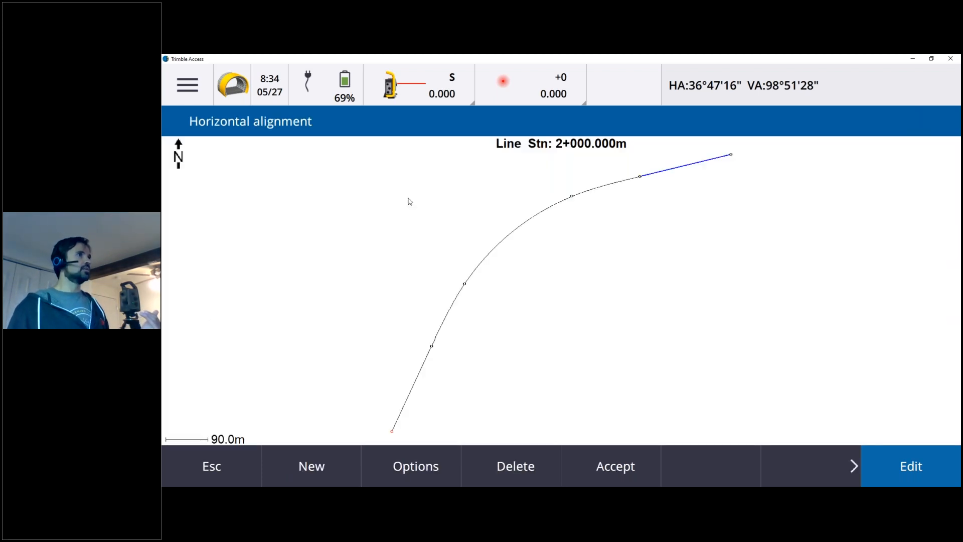
left_click(530, 212)
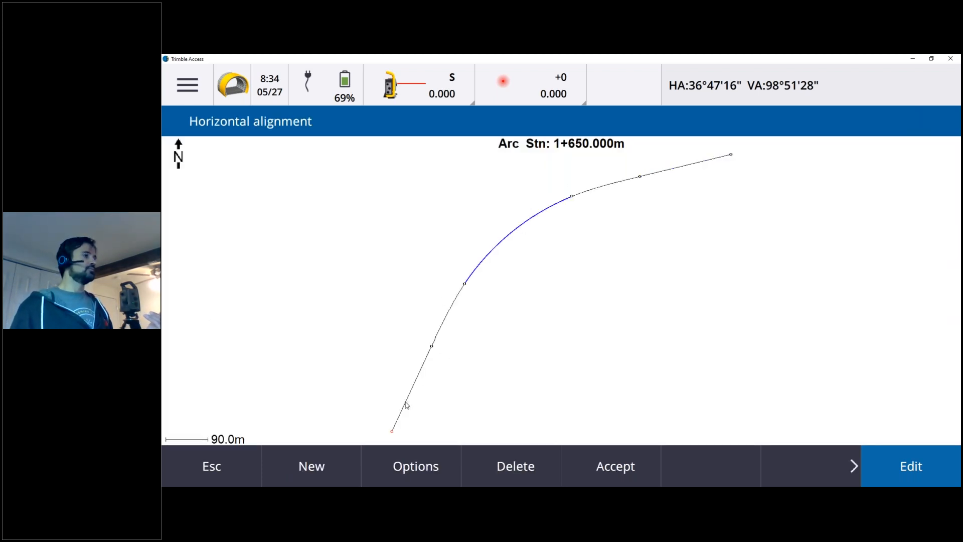
left_click(924, 468)
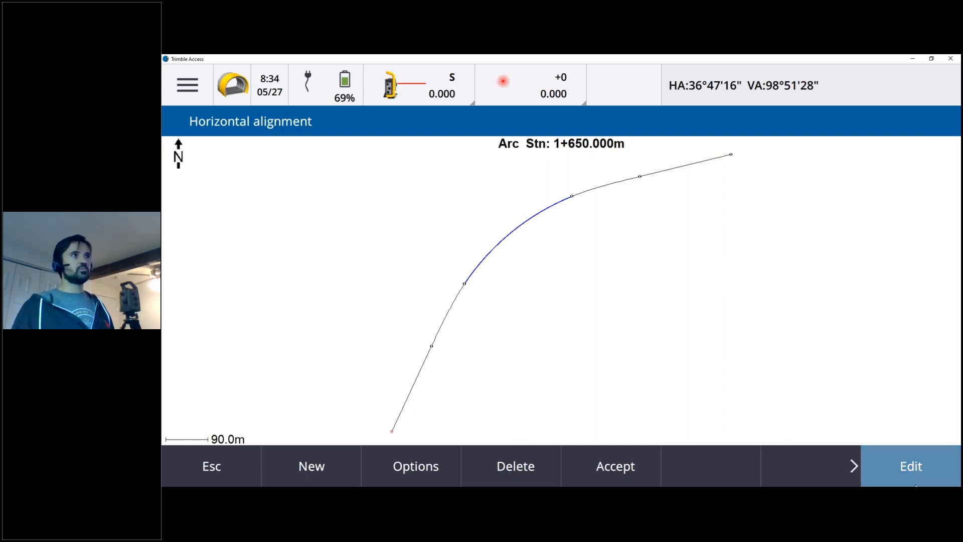
left_click(219, 467)
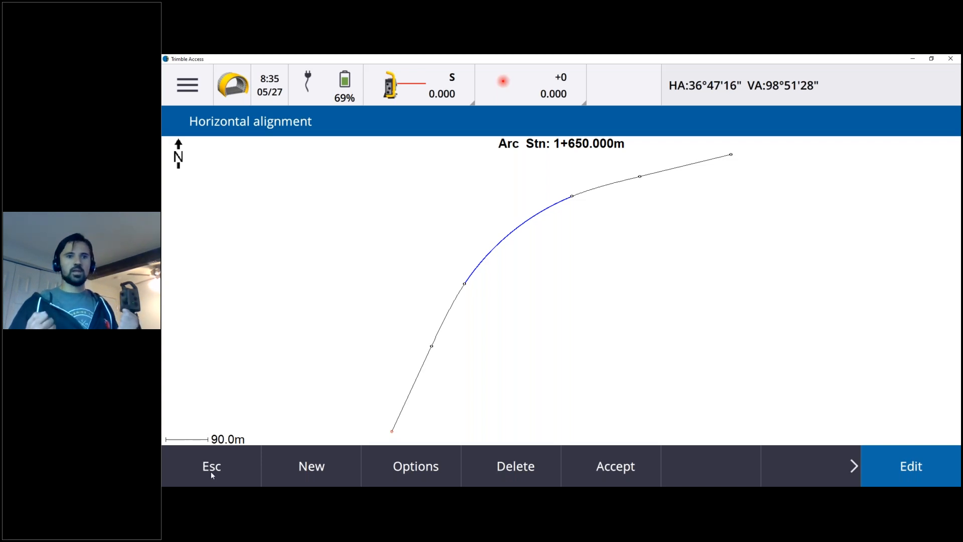
left_click(211, 471)
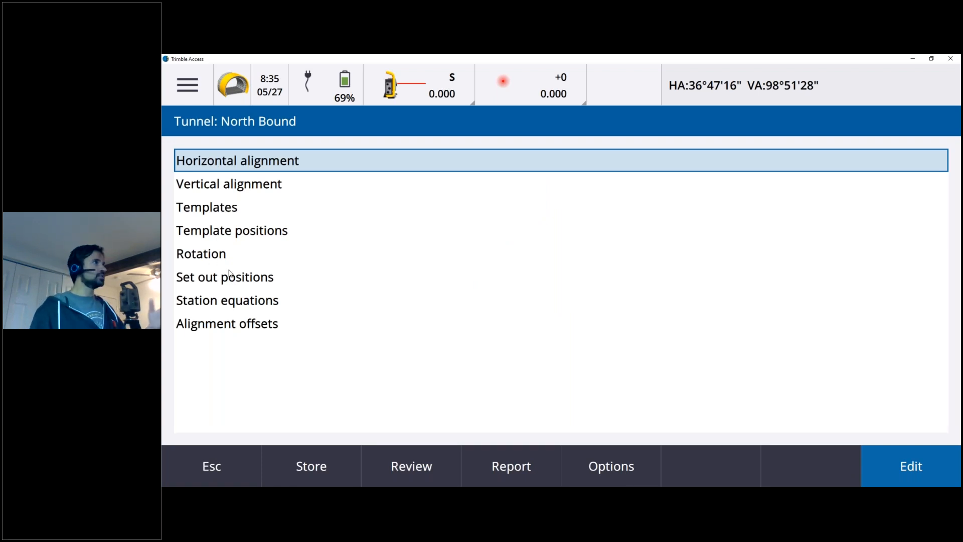
left_click(215, 471)
left_click(221, 466)
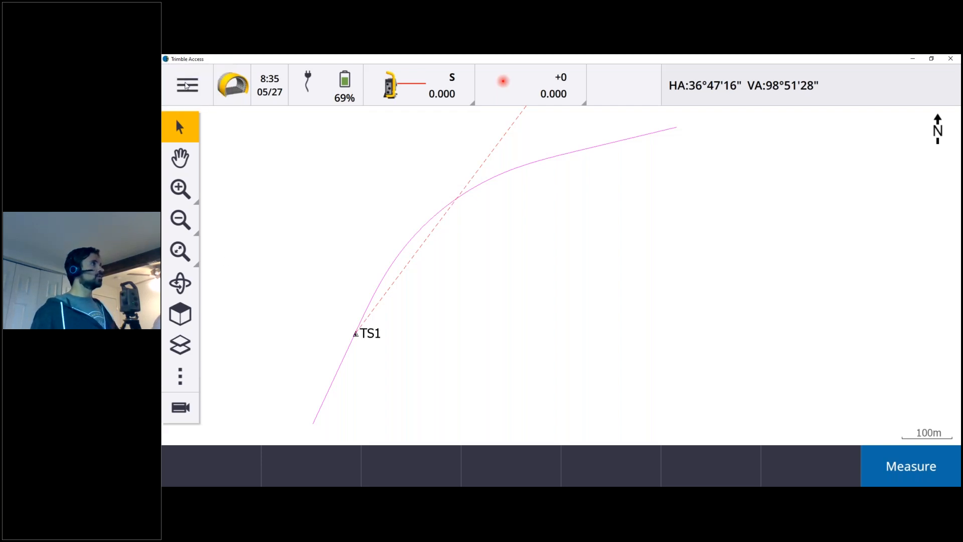
Start a tunnel set out survey using the TBC PH Design file.
left_click(187, 84)
left_click(252, 279)
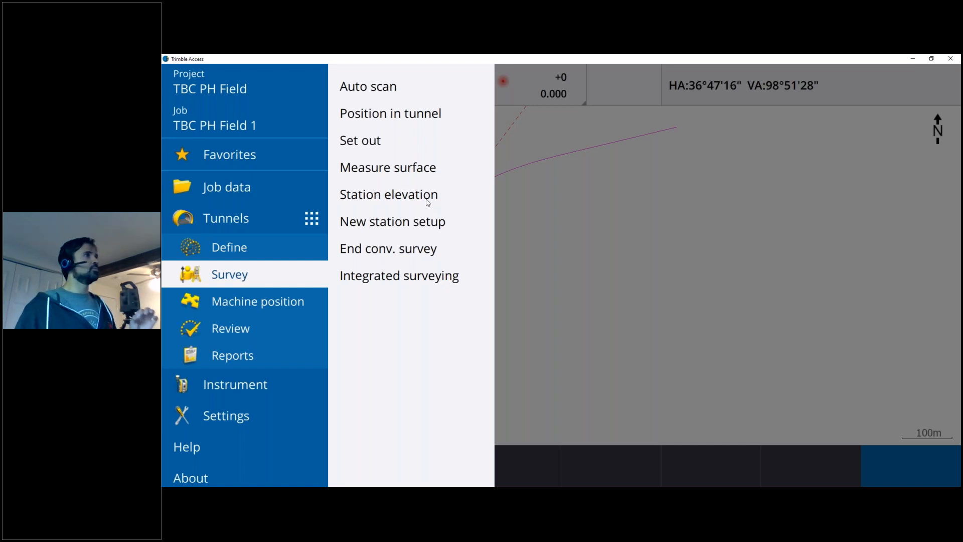
left_click(373, 145)
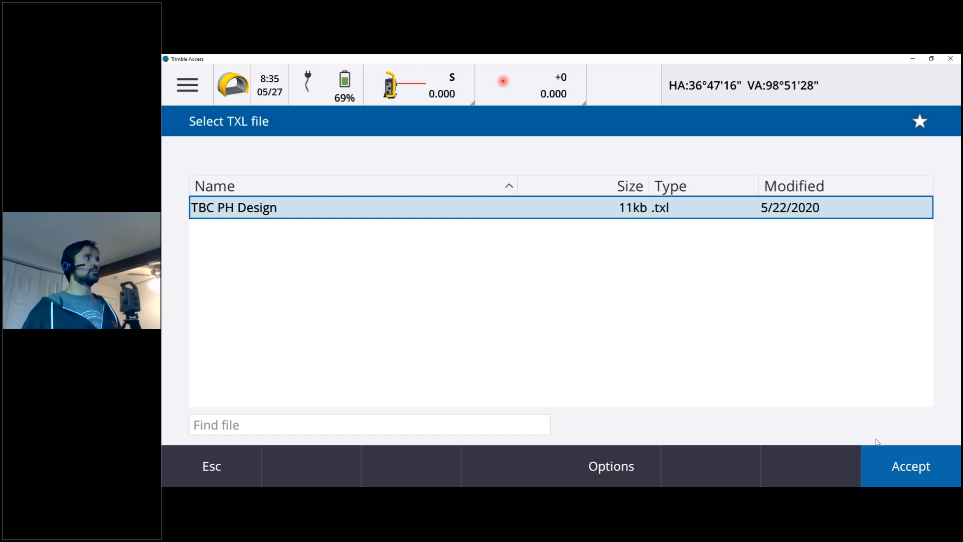
left_click(908, 473)
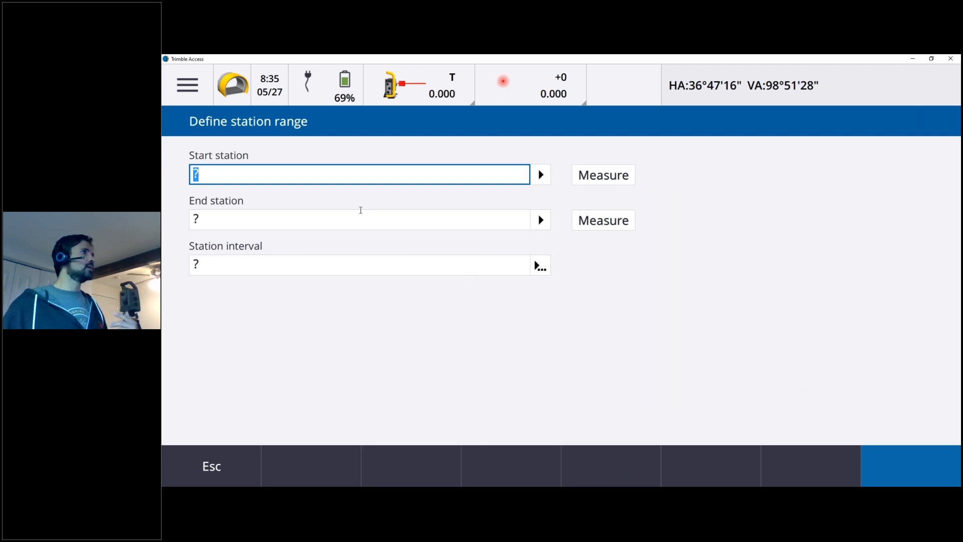
Define the set out range with start and end stations of 1+200 m and a 1 m station interval.
type("1200")
key("Return")
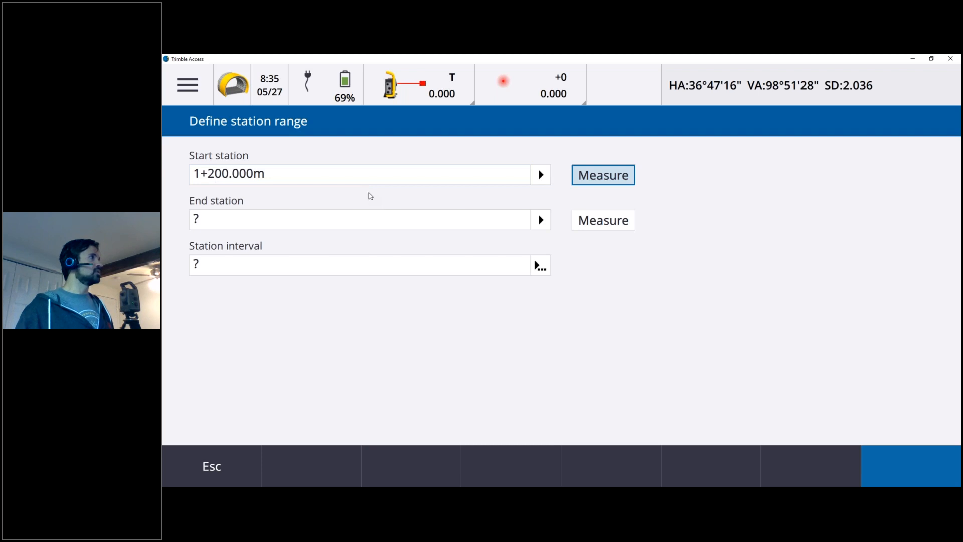
key("Tab")
type("1200")
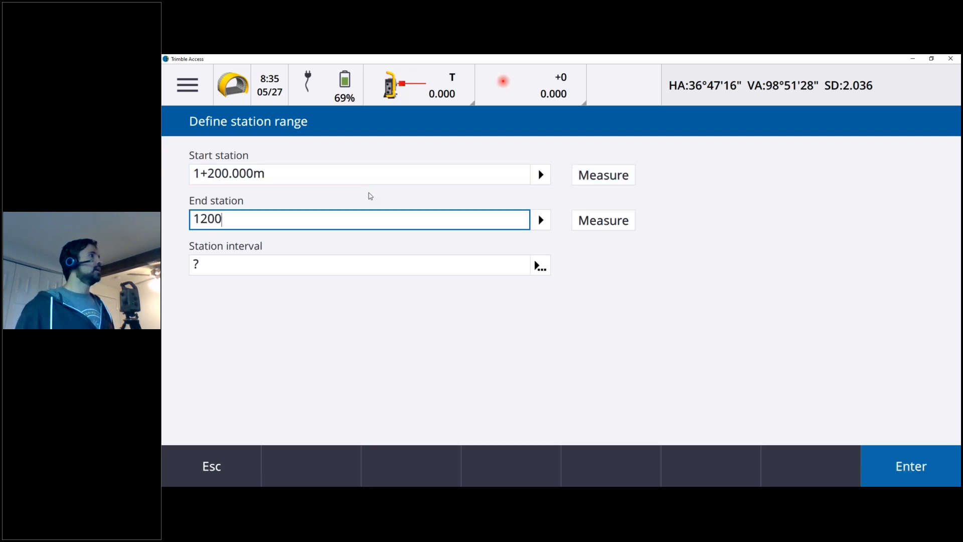
key("Return")
left_click(345, 265)
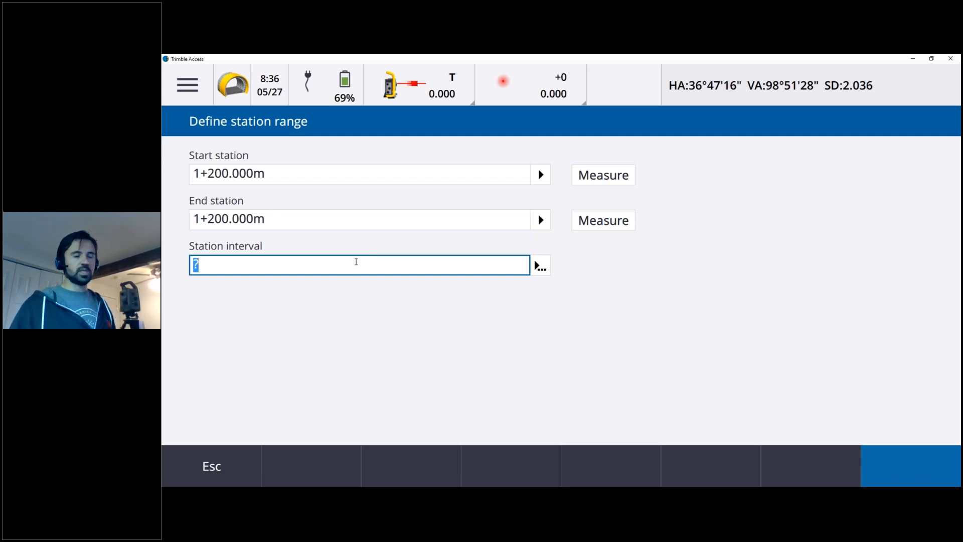
type("1")
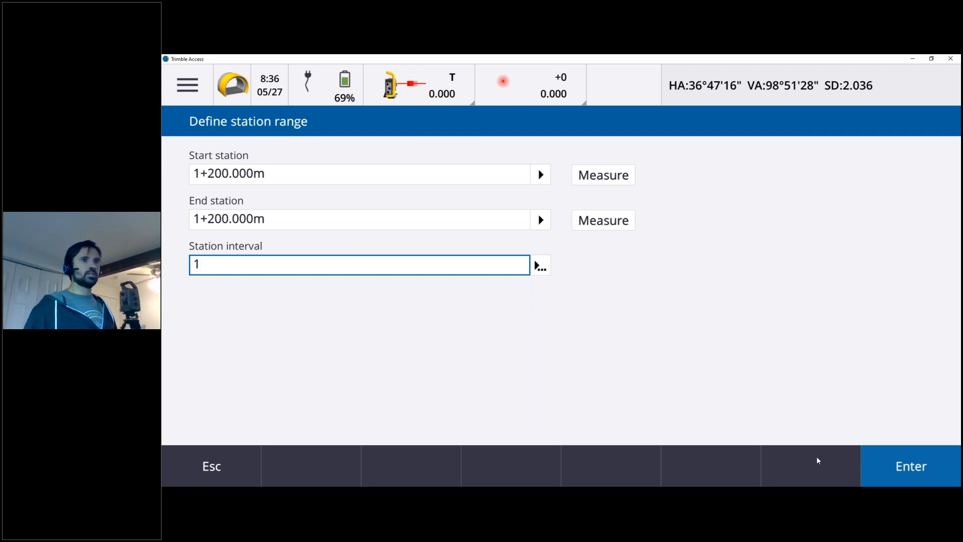
left_click(918, 470)
left_click(919, 469)
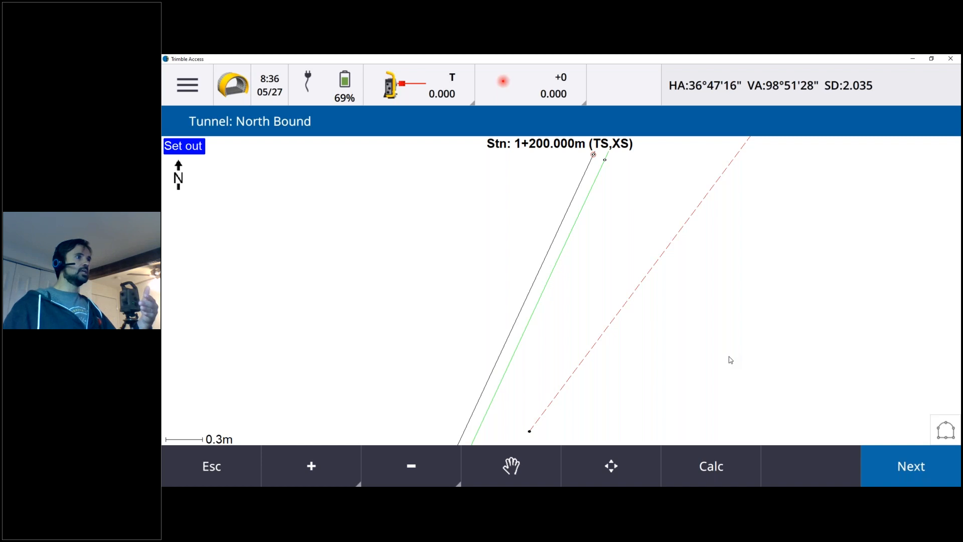
Check the instrument's position near station 1+200 in plan, then switch the set out display to the tunnel's cross section.
left_click(449, 479)
left_click(437, 473)
left_click(435, 471)
left_click(435, 472)
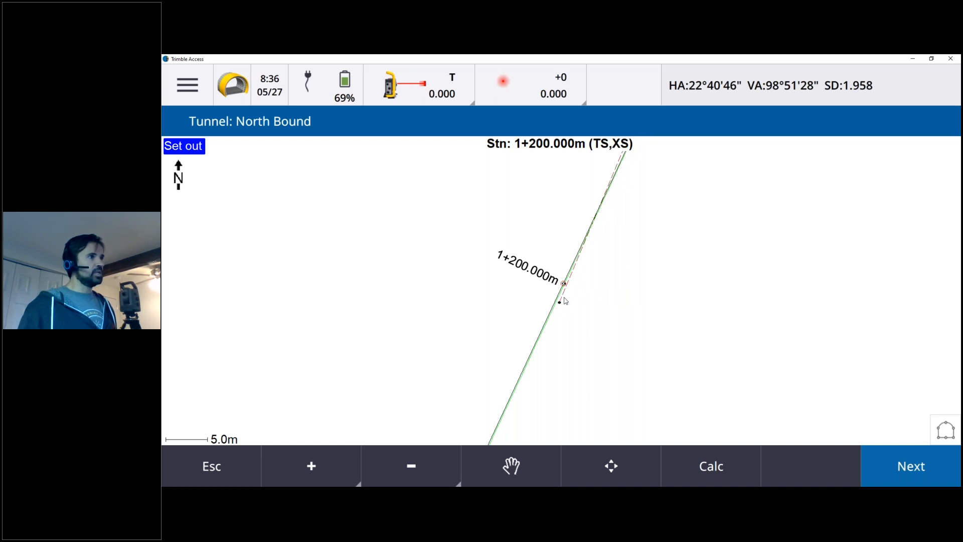
left_click(319, 469)
left_click(319, 469)
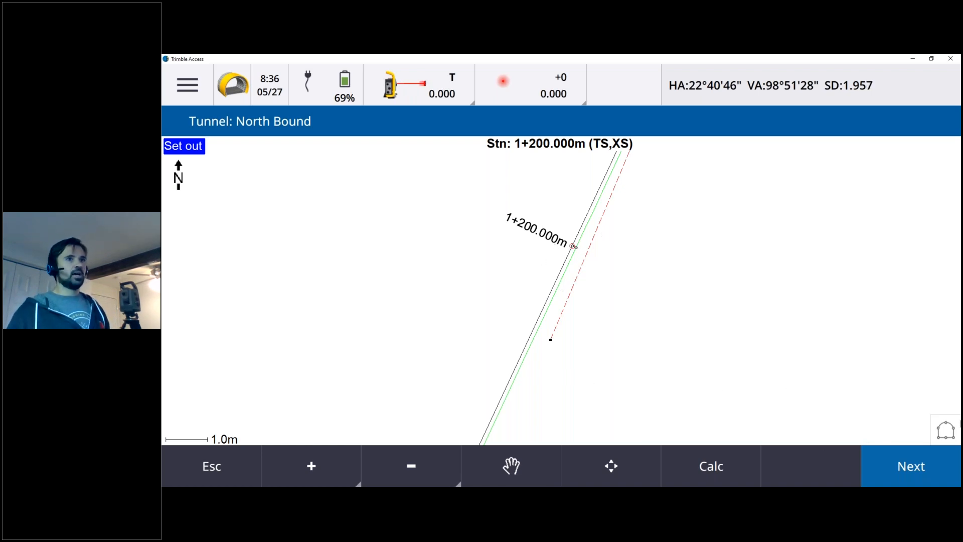
left_click(945, 430)
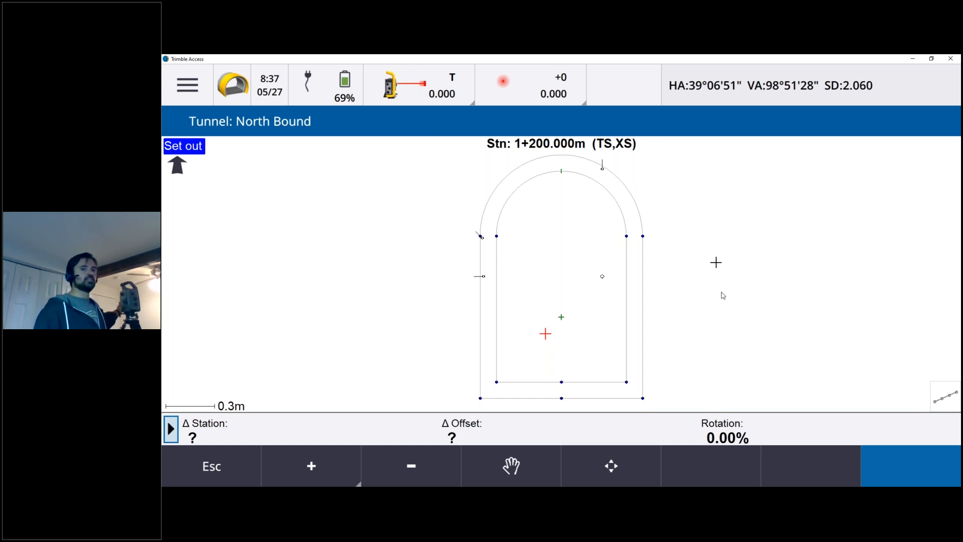
Start automatic set out of the blast hole inside the inner profile's right half, accepting 0.100 m position tolerance and 5 iterations.
left_click(603, 277)
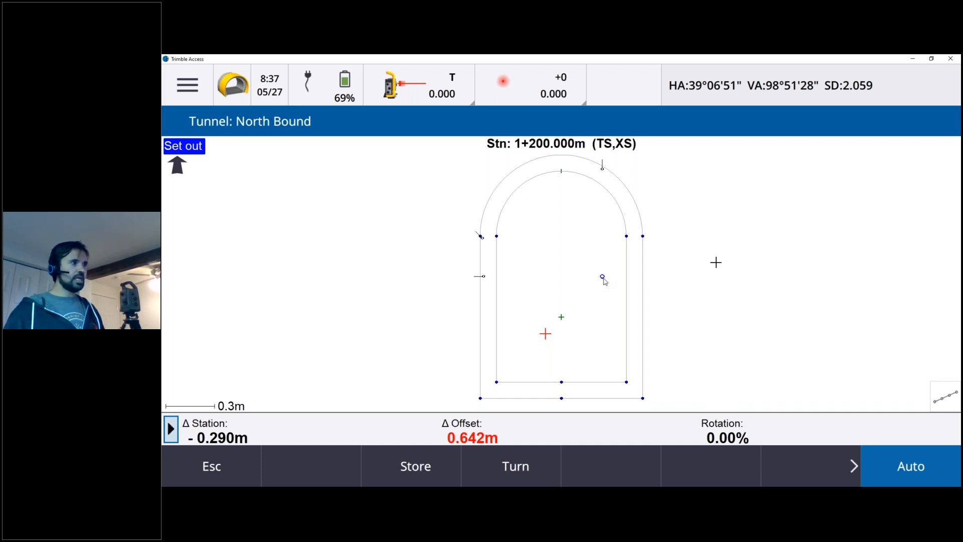
left_click(906, 468)
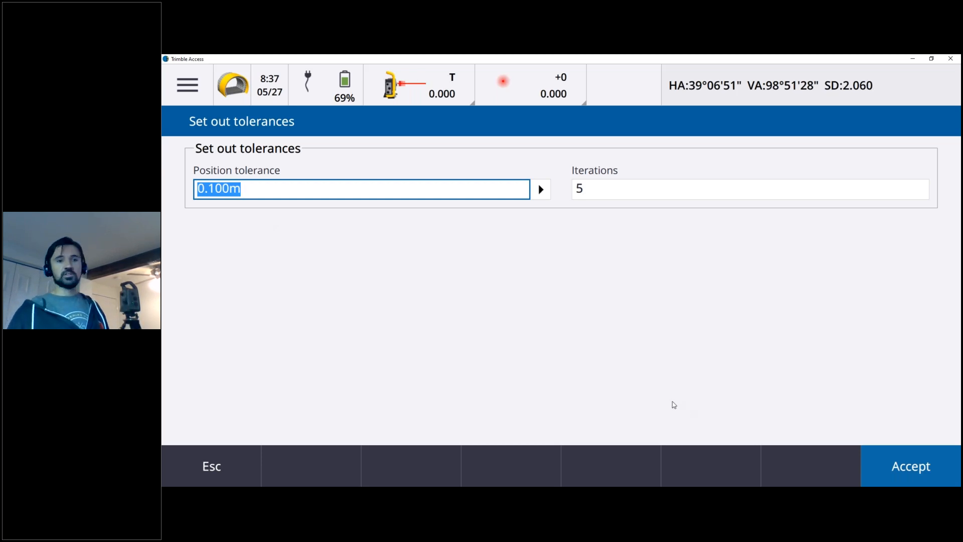
left_click(894, 475)
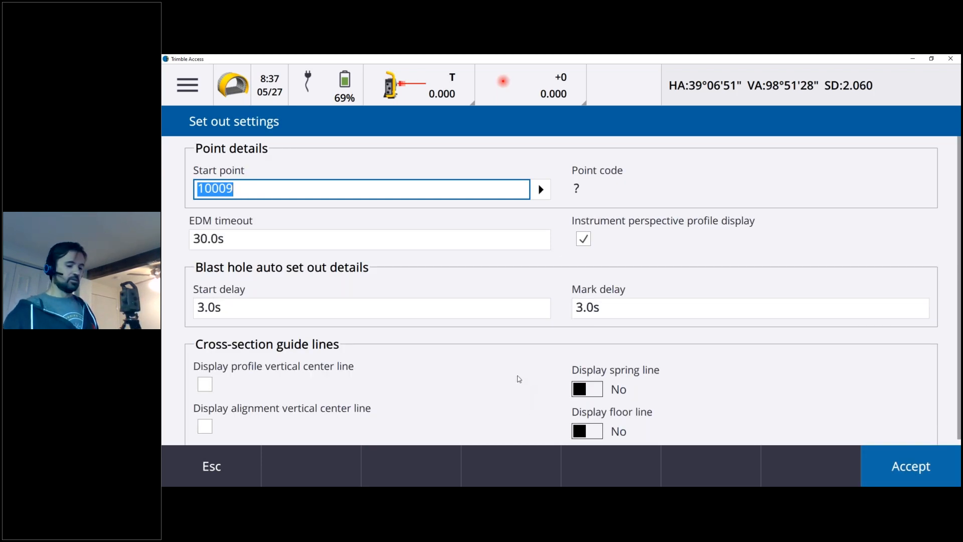
Set the set out start point to 20000 and the EDM timeout to 5 s, keep the 3.0 s delays, and accept the settings.
type("20000")
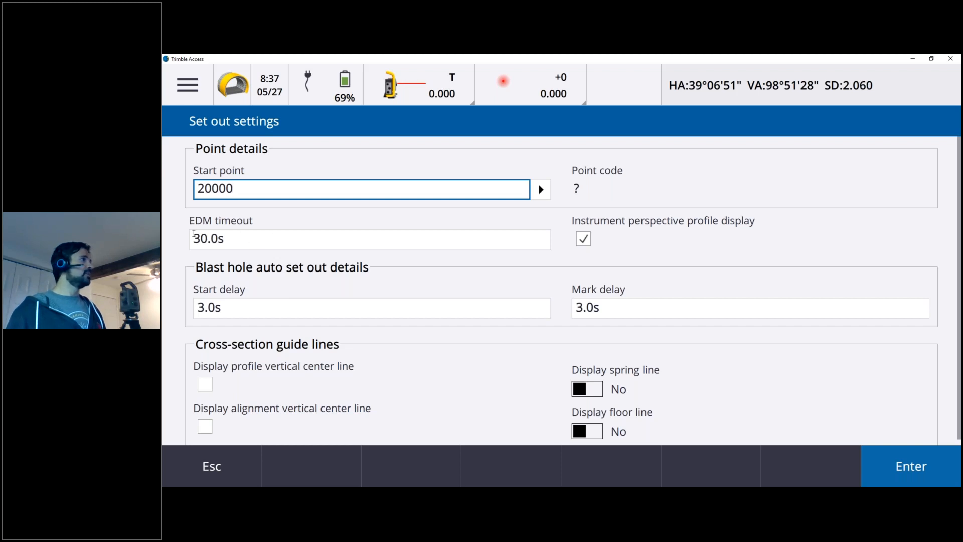
left_click(192, 234)
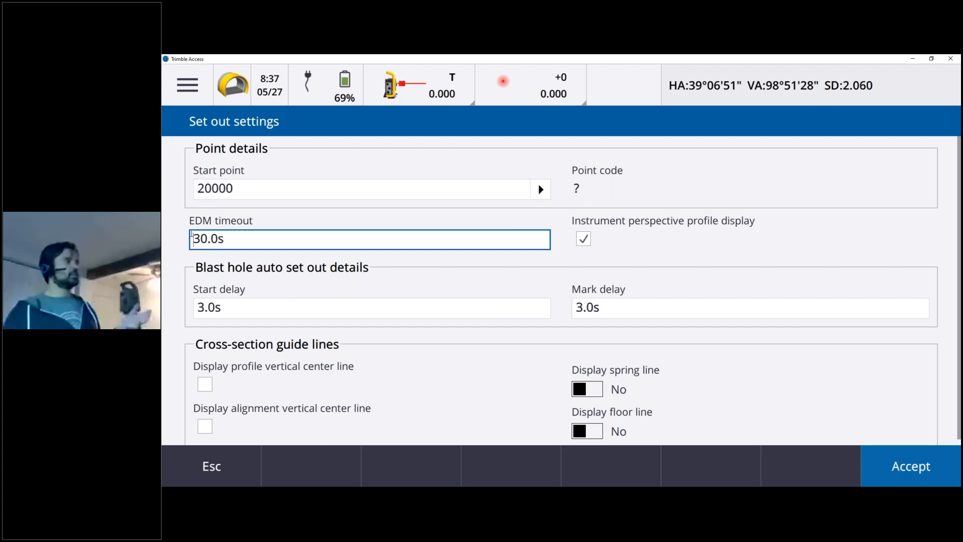
left_click(228, 241)
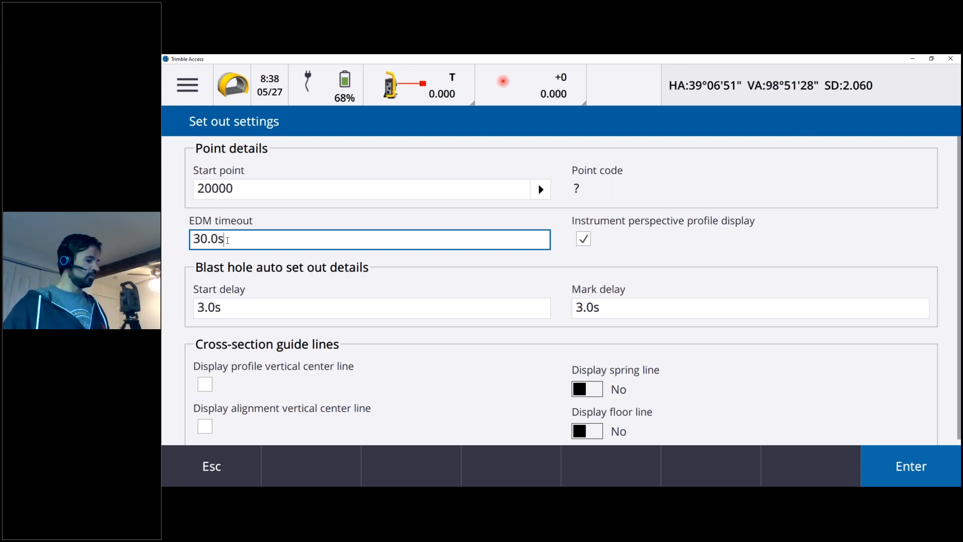
left_click_drag(227, 241, 164, 220)
type("5")
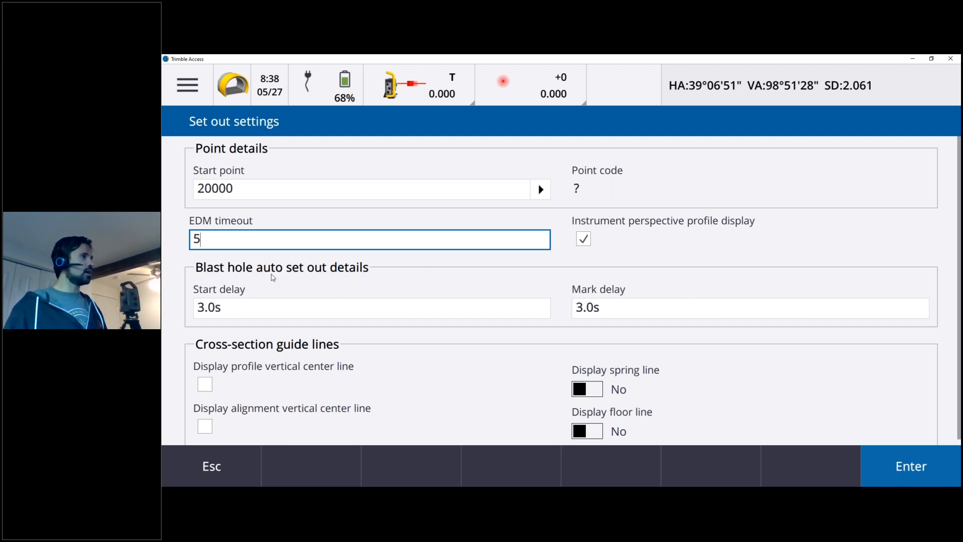
left_click(252, 308)
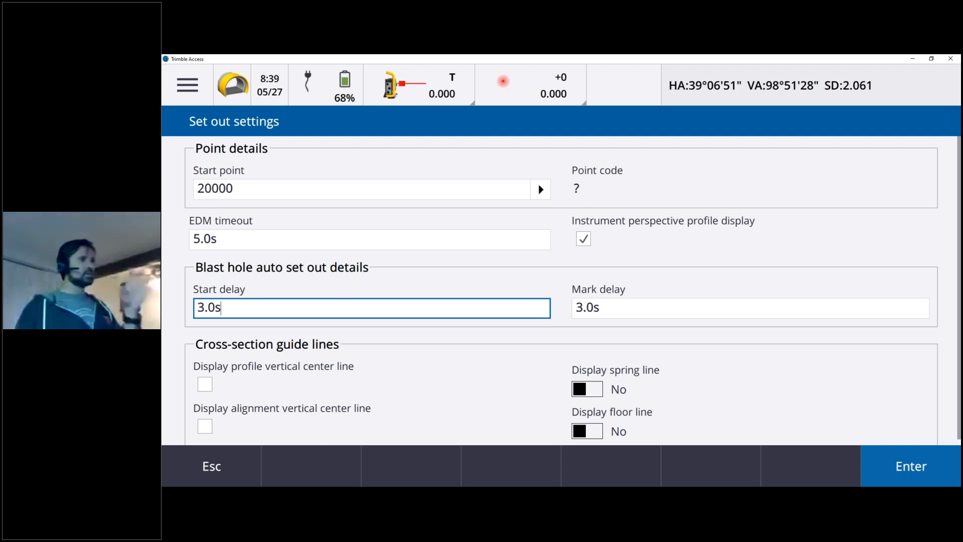
scroll(736, 378, "down", 1)
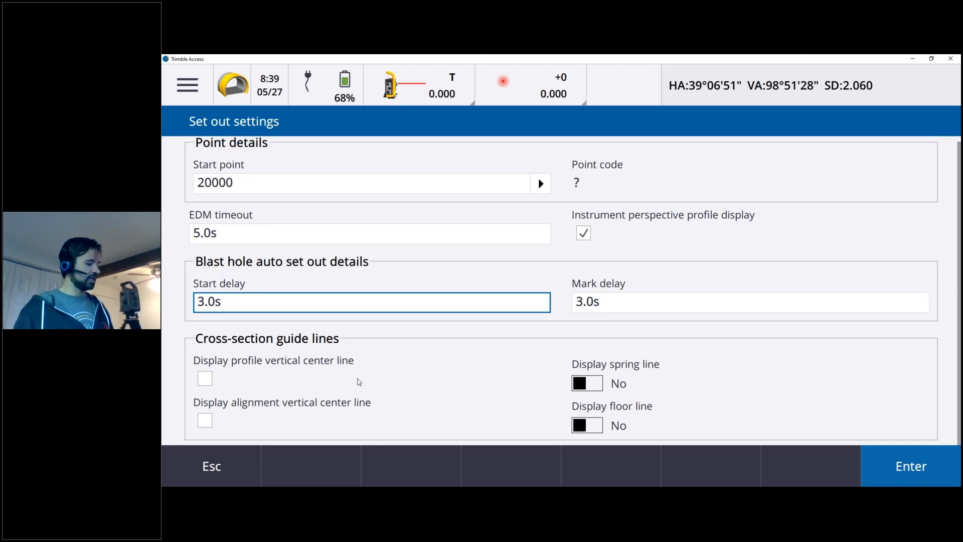
left_click(886, 467)
left_click(886, 468)
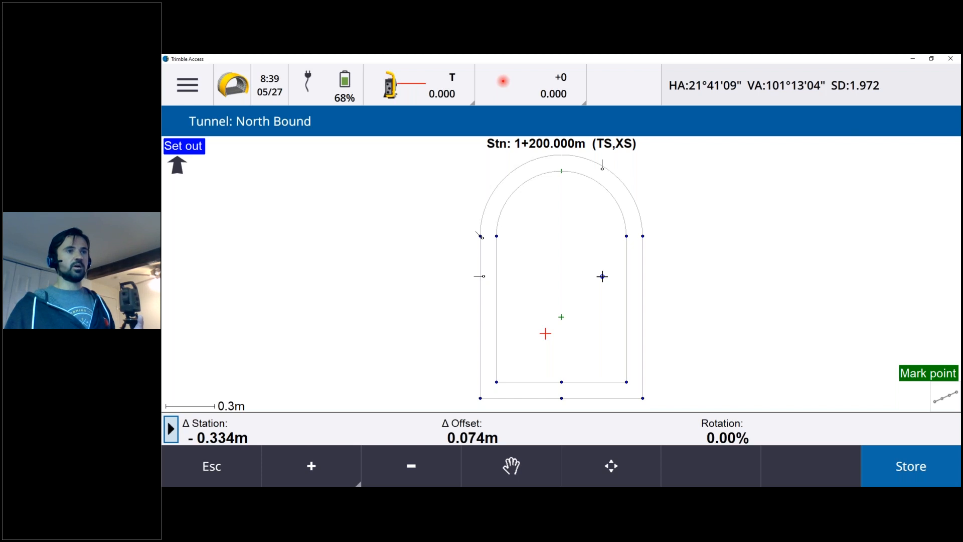
Store the marked blast hole point, then leave the set out survey and bring up the Tunnels commands.
left_click(906, 474)
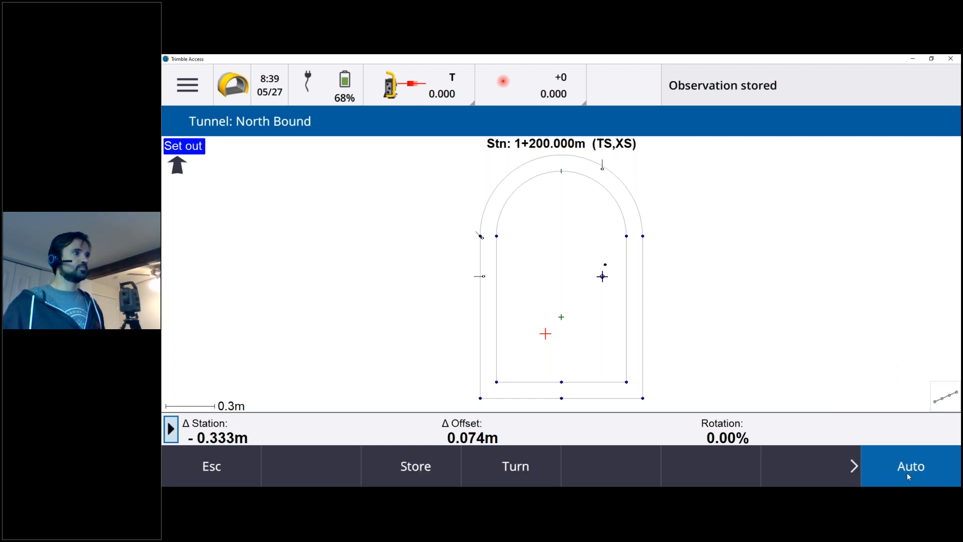
left_click(906, 472)
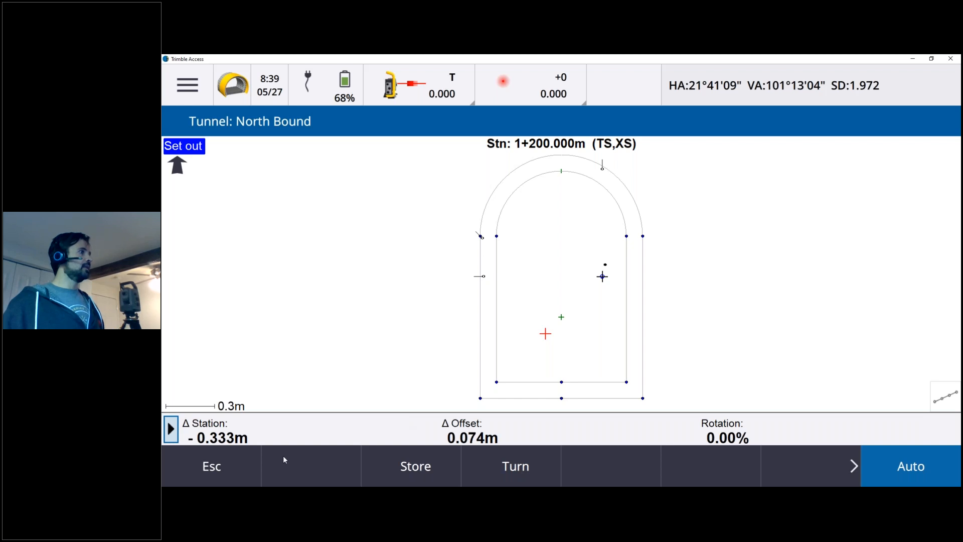
left_click(210, 466)
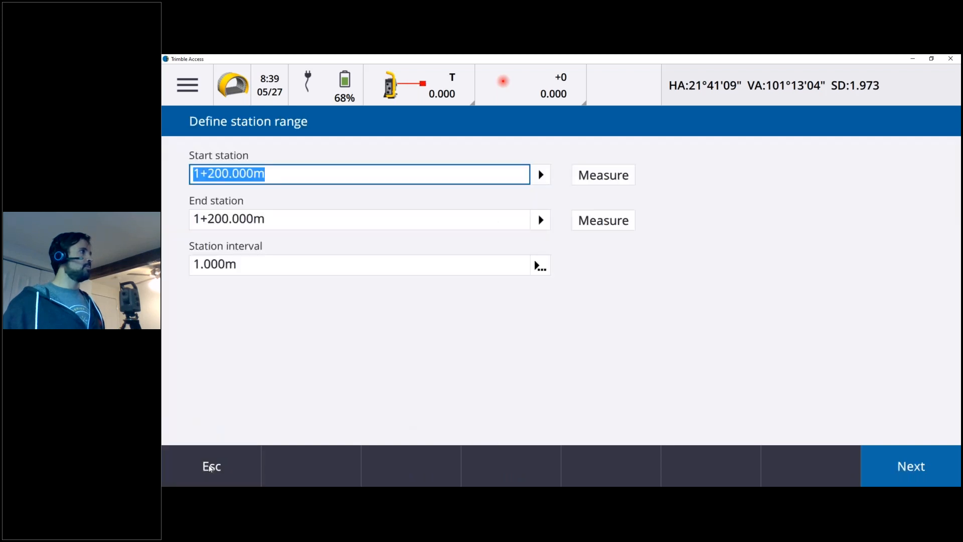
left_click(210, 467)
left_click(193, 100)
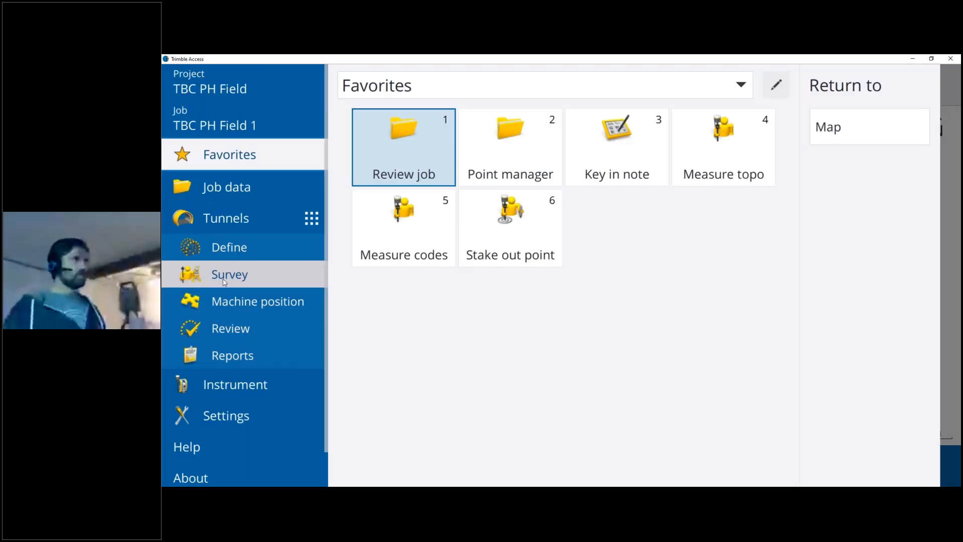
Start a tunnel survey and load the TBC PH Design tunnel file.
left_click(225, 277)
left_click(362, 90)
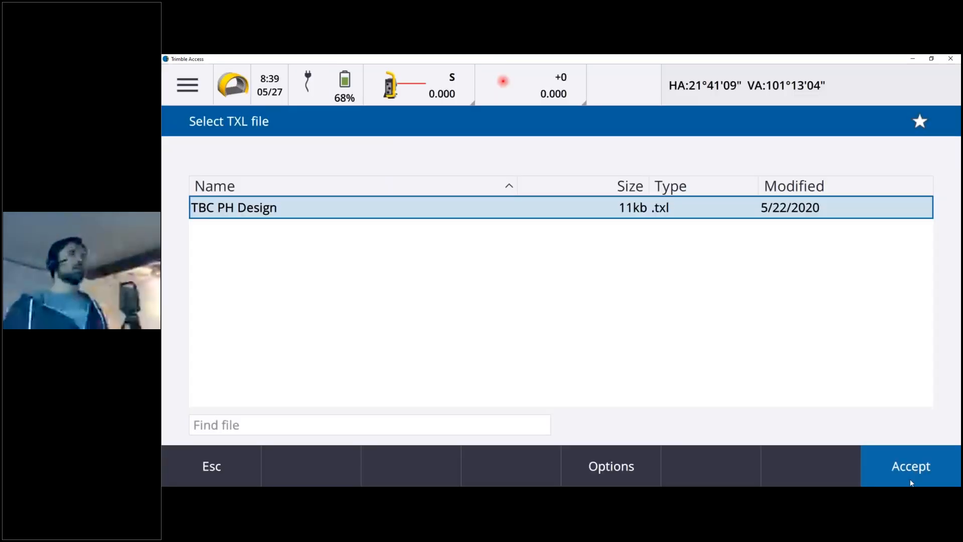
left_click(911, 483)
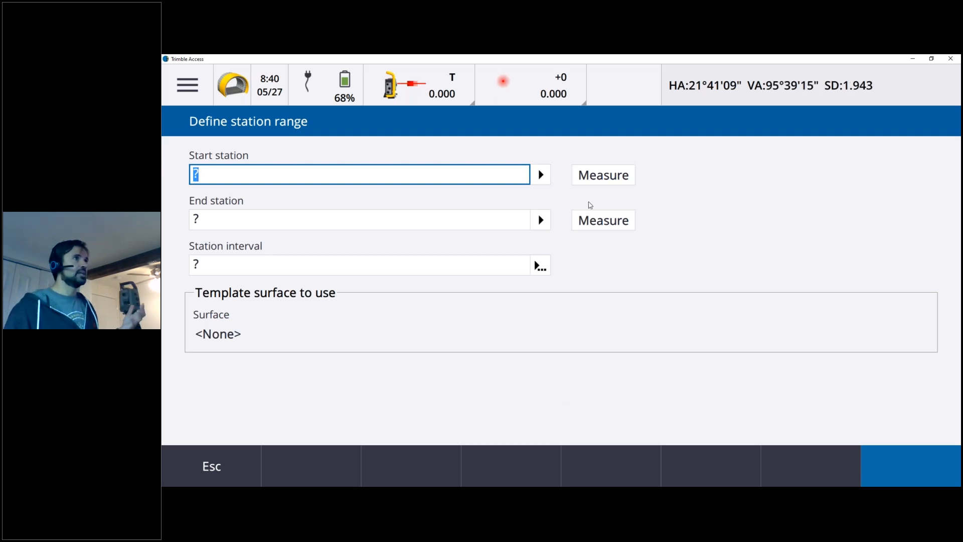
Measure the start station, enter 1199.669 m as the end station, and set the station interval to 1 m.
left_click(596, 179)
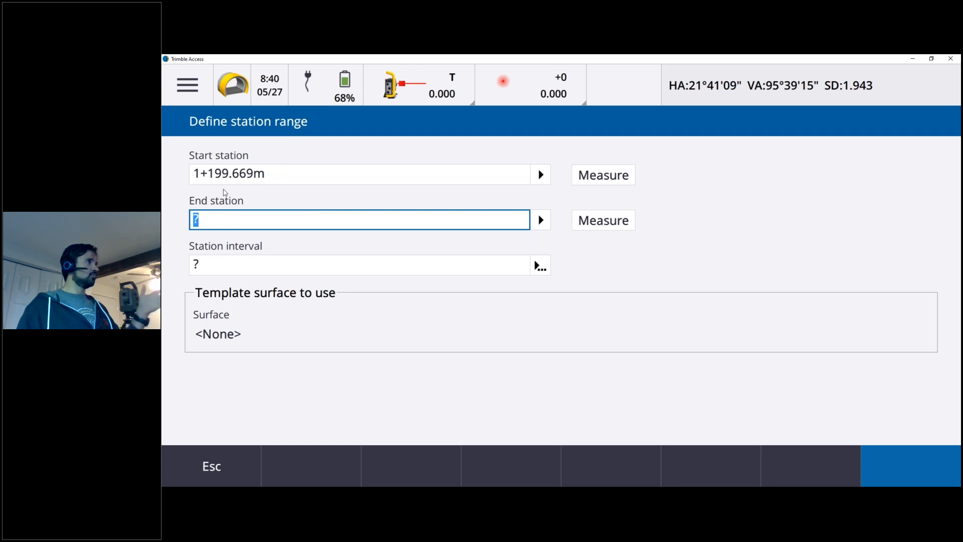
type("1")
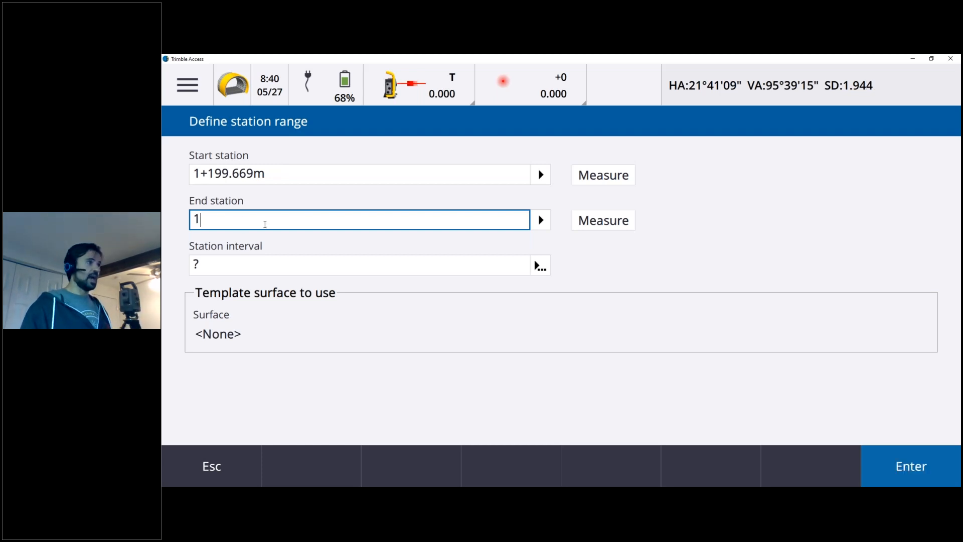
type("199.669")
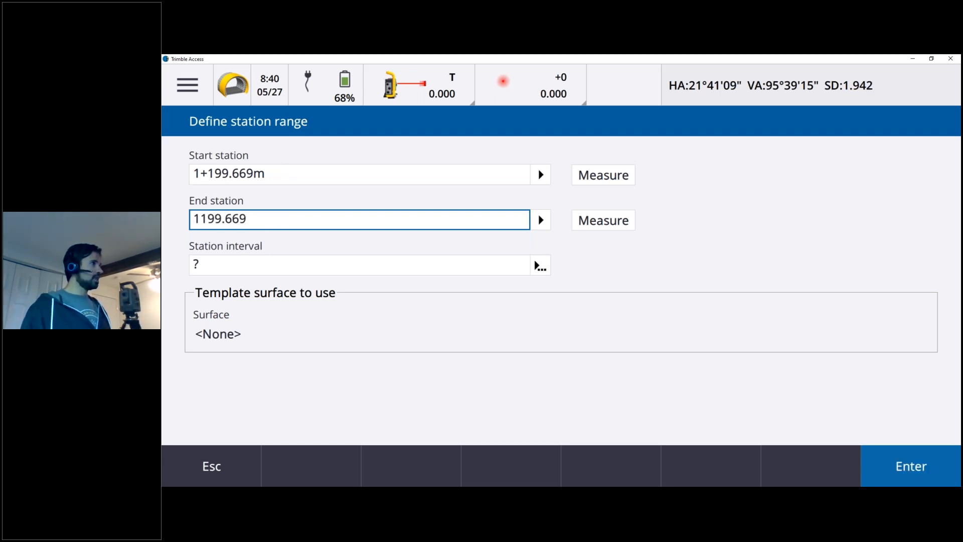
left_click(231, 260)
type("1")
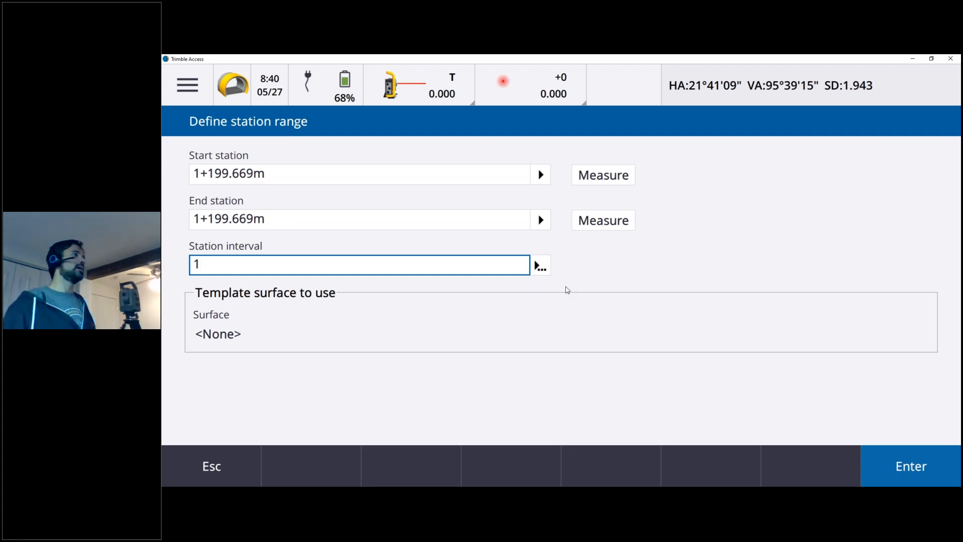
left_click(873, 469)
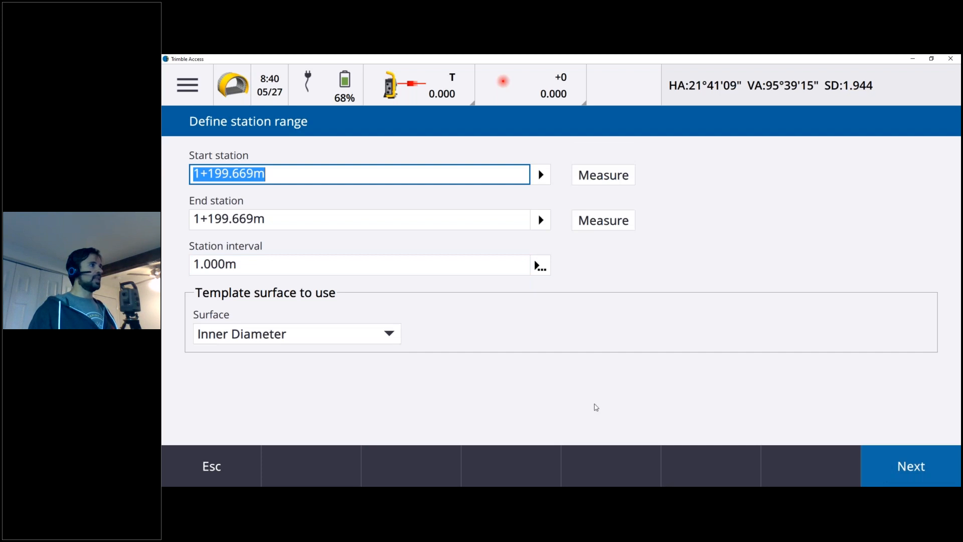
Use Outer Diameter as the template surface, continue to the tunnel plan, and switch to the cross section at station 1+199.669.
left_click(350, 337)
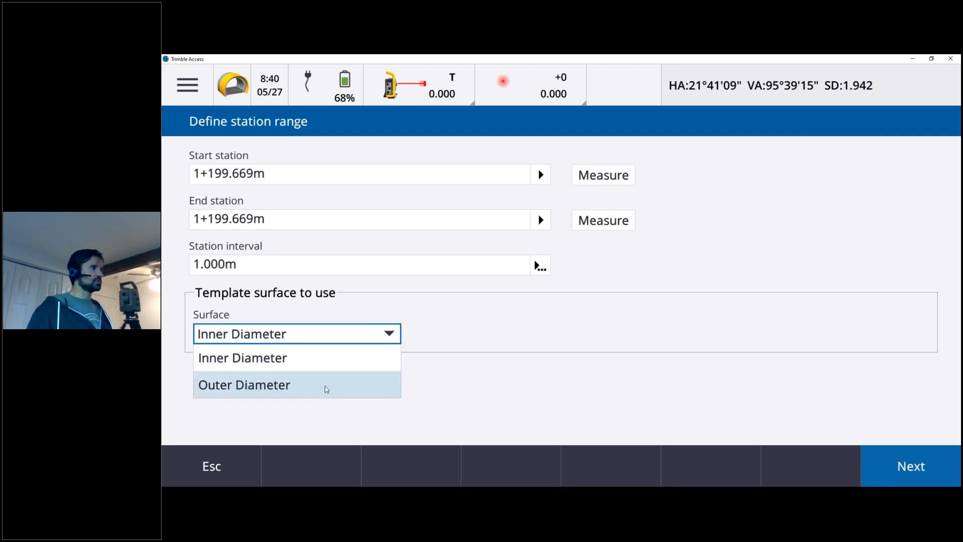
left_click(321, 386)
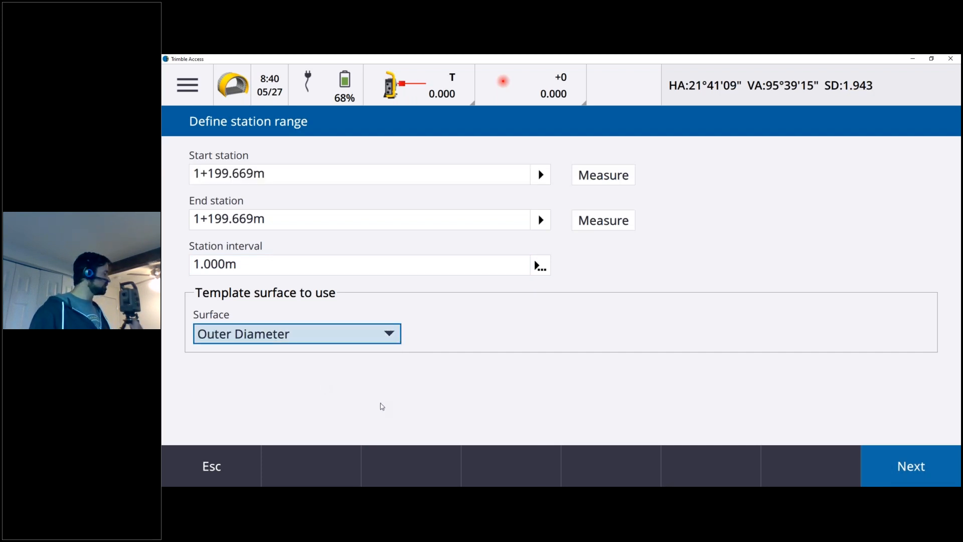
left_click(912, 468)
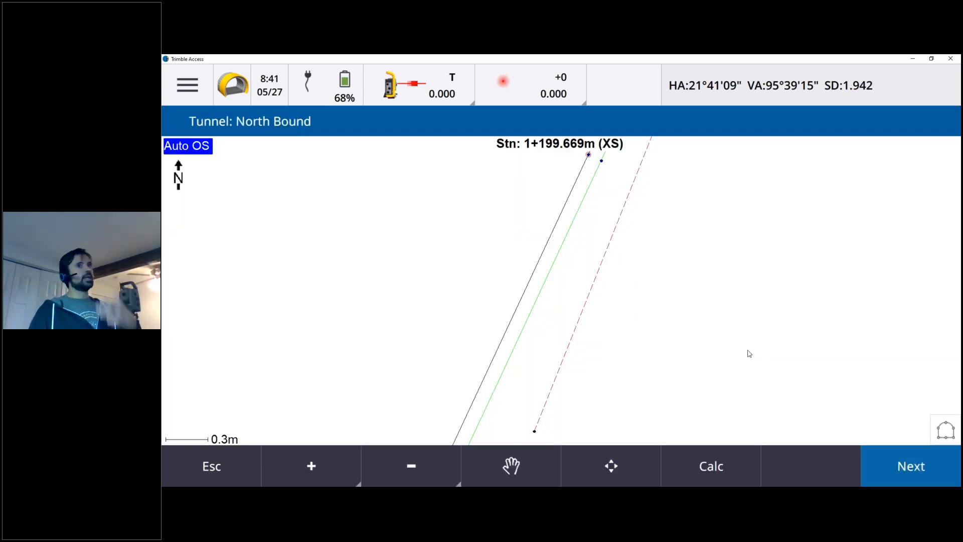
left_click(946, 430)
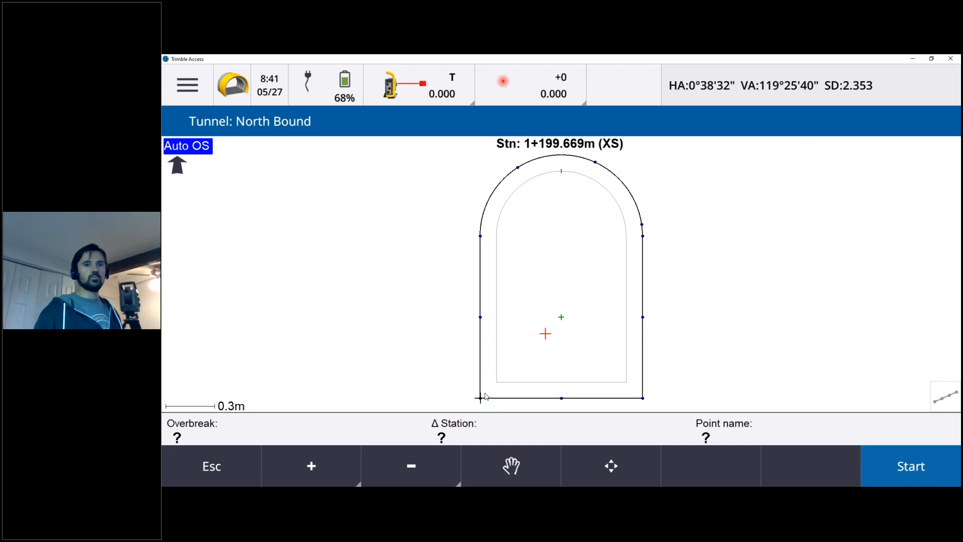
Set the scan start point to 10000 and EDM timeout to 5 s, keep the 0.500 m interval and on station adjustment, and accept.
left_click(907, 469)
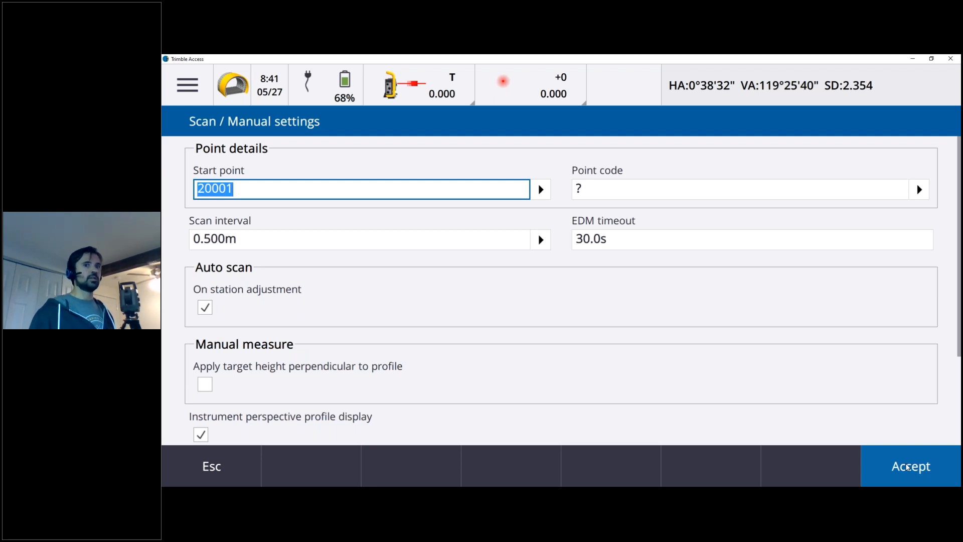
type("10000")
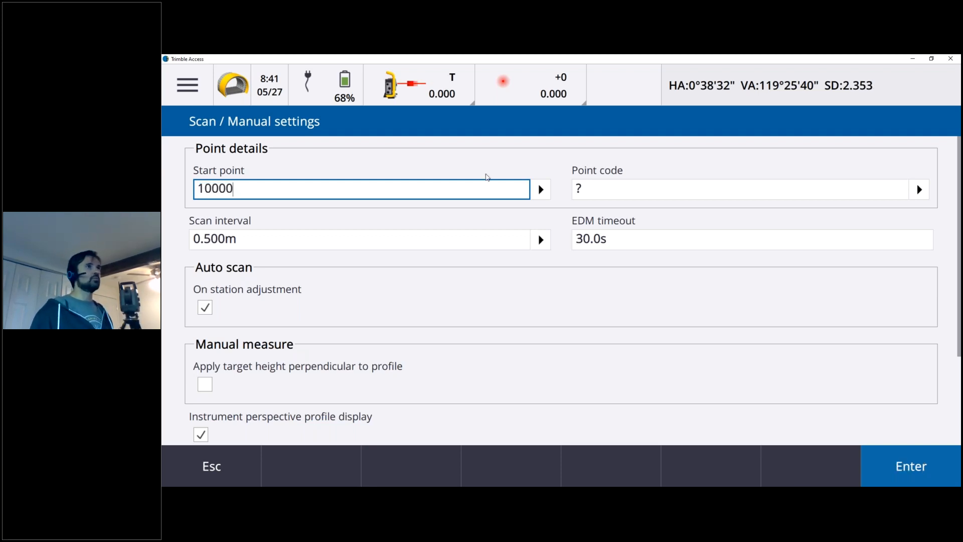
left_click(626, 189)
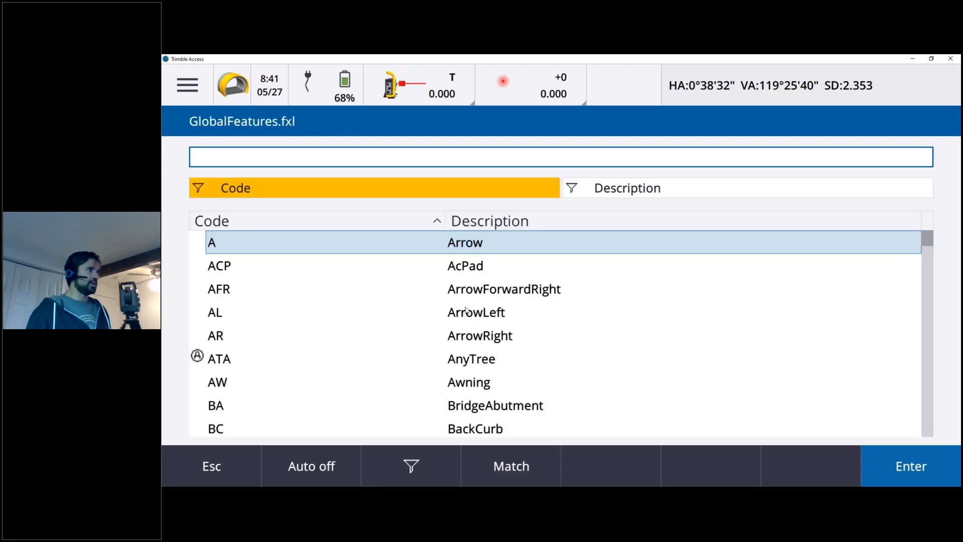
left_click(210, 466)
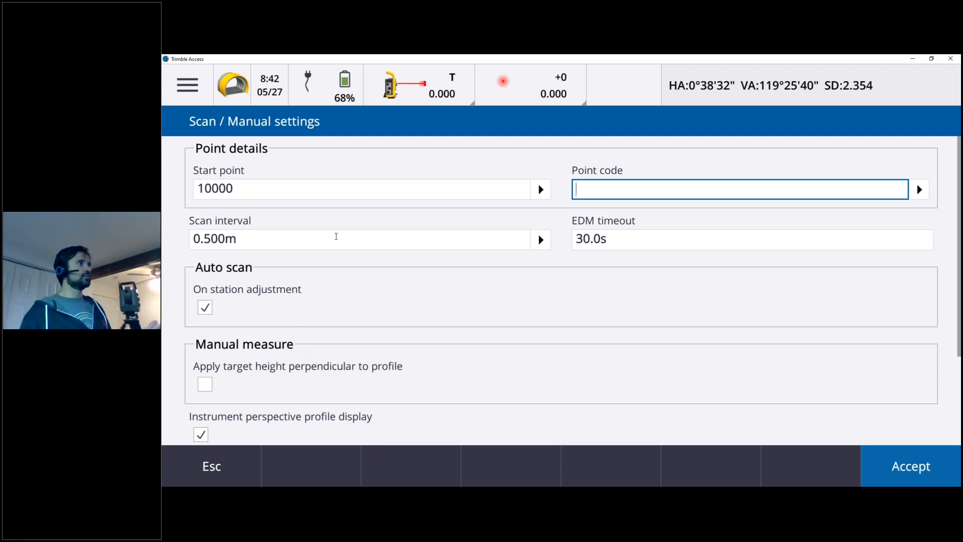
left_click(624, 239)
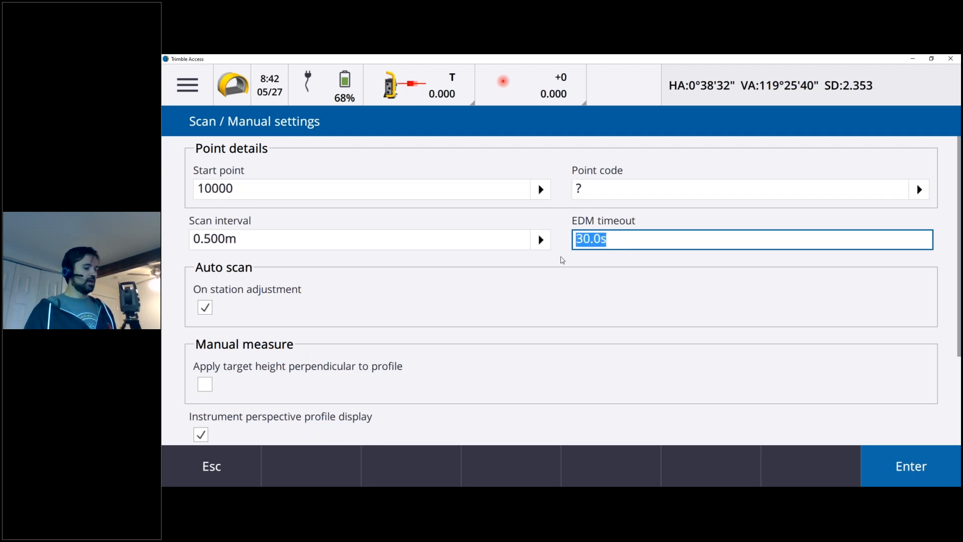
type("5")
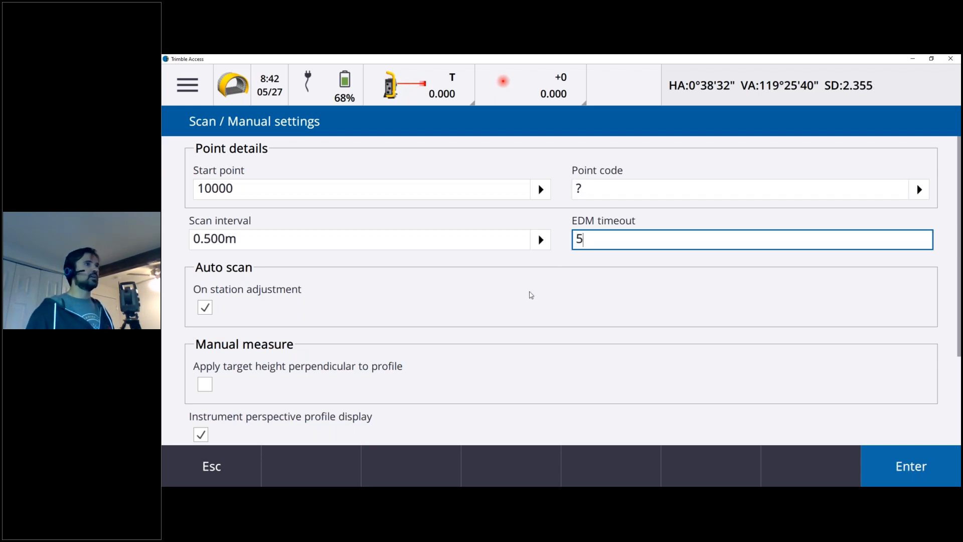
key("Tab")
key("space")
left_click(208, 312)
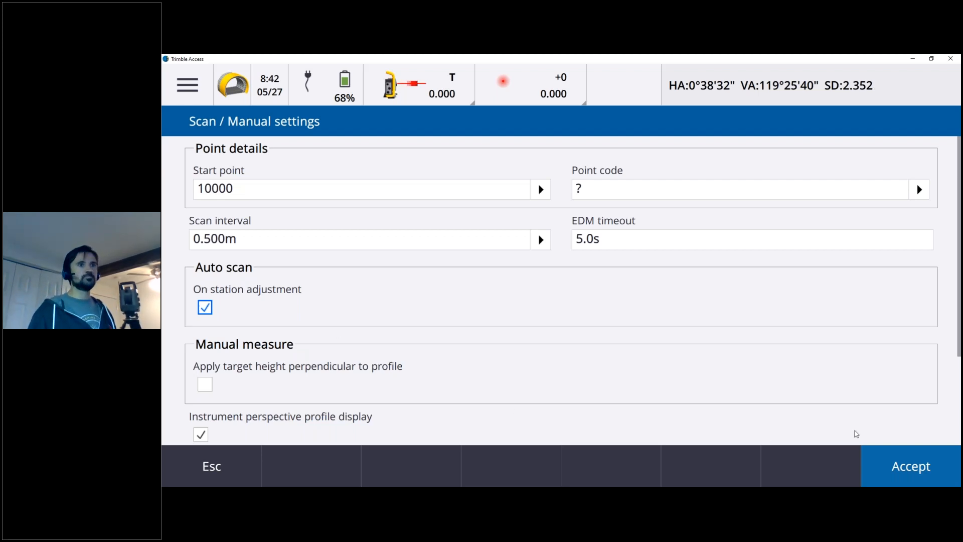
left_click(895, 466)
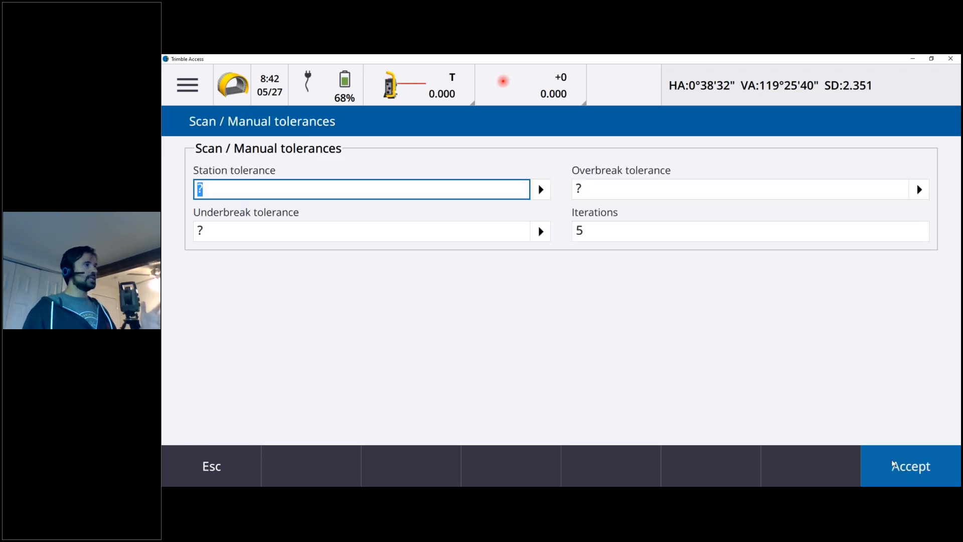
Set the station tolerance to 0.1 m and both overbreak and underbreak tolerances to 0.05 m, keep 5 iterations, and accept.
type("0.1")
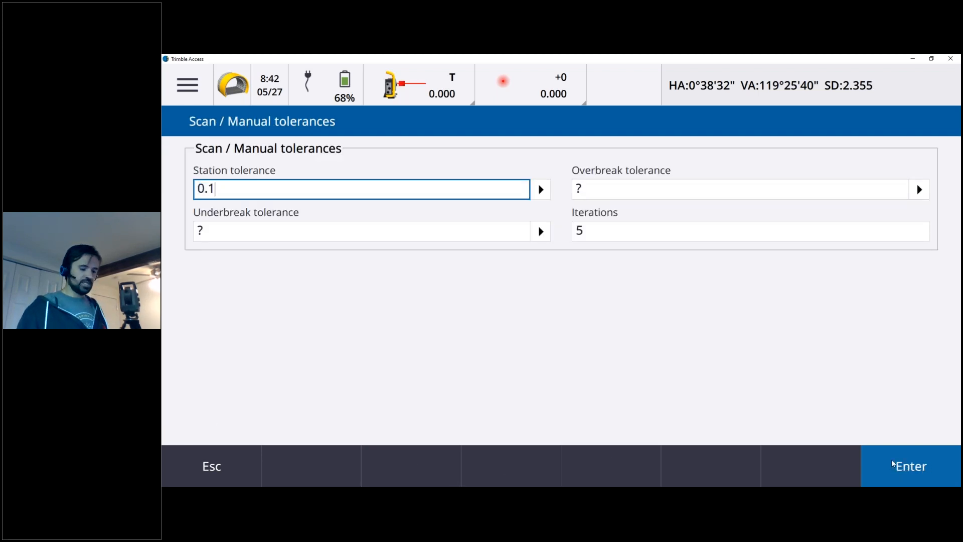
left_click(893, 464)
type("0.085")
key("BackSpace")
key("BackSpace")
type("5")
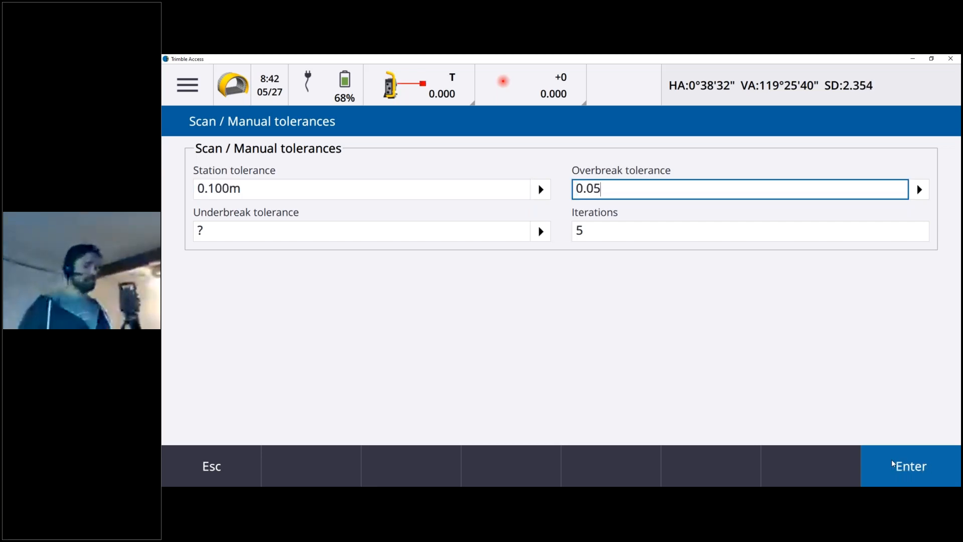
left_click(893, 464)
type("0.0")
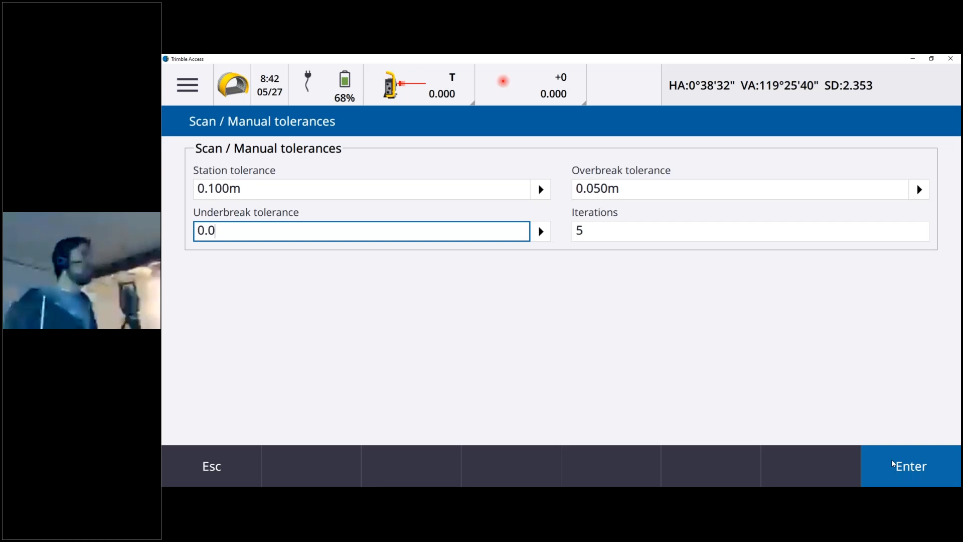
type("5")
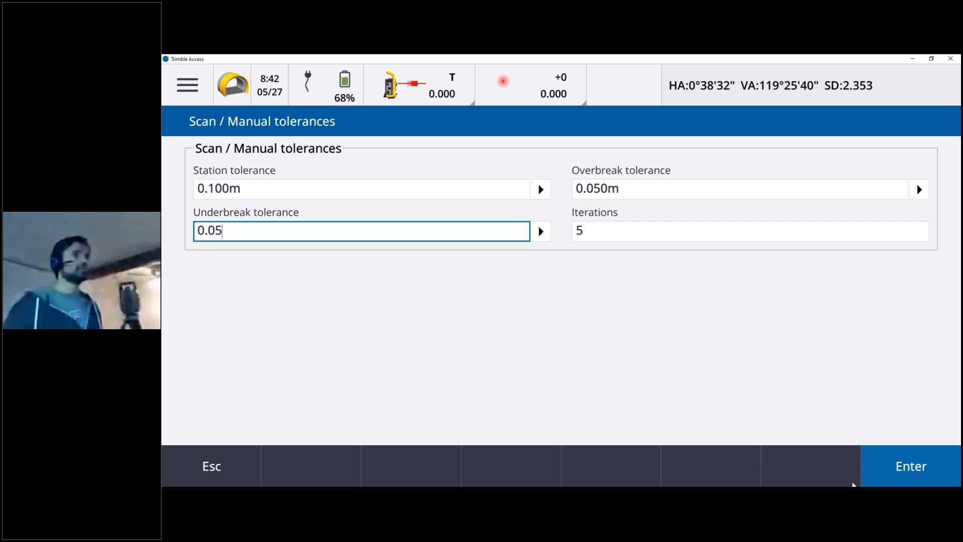
left_click(905, 472)
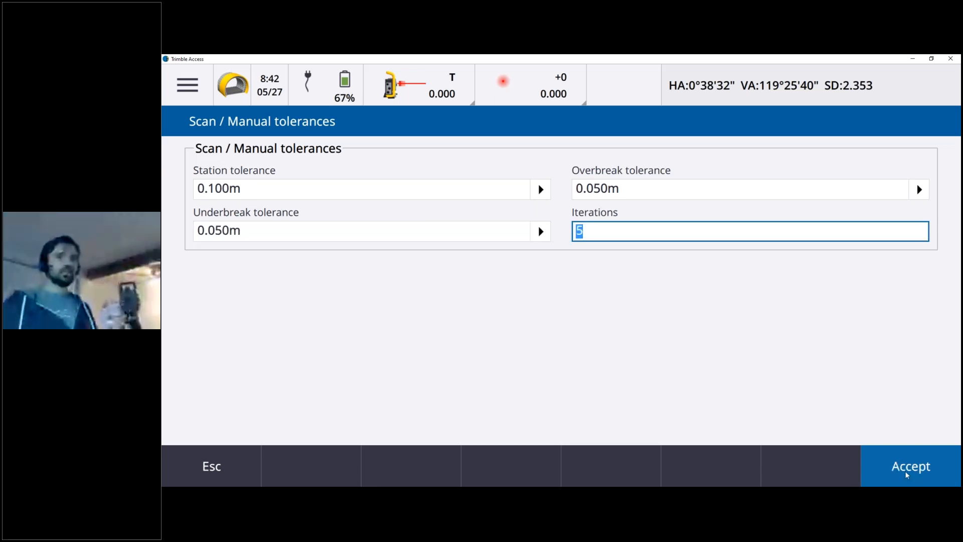
left_click(906, 473)
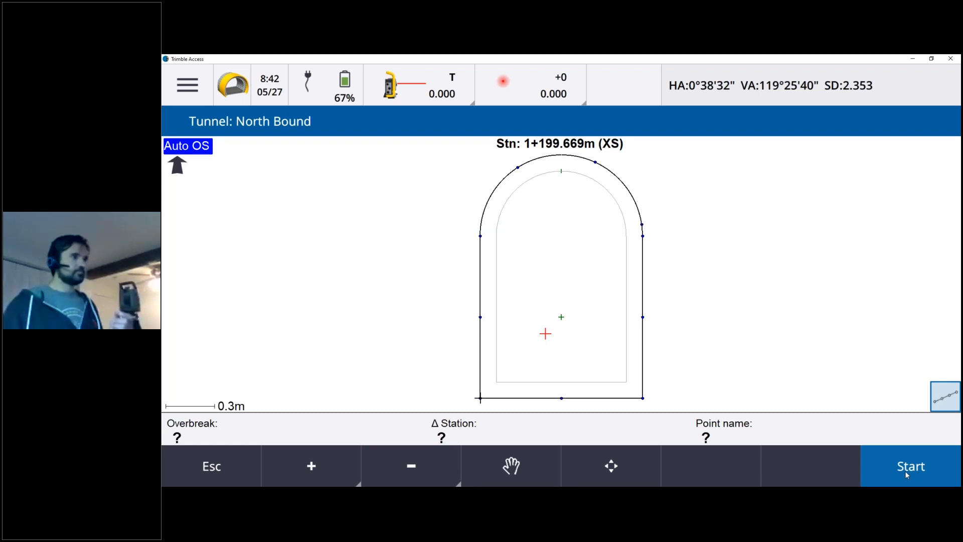
Run the auto scan of the cross section, review the detailed results for station 1+199.669, and close them.
left_click(906, 472)
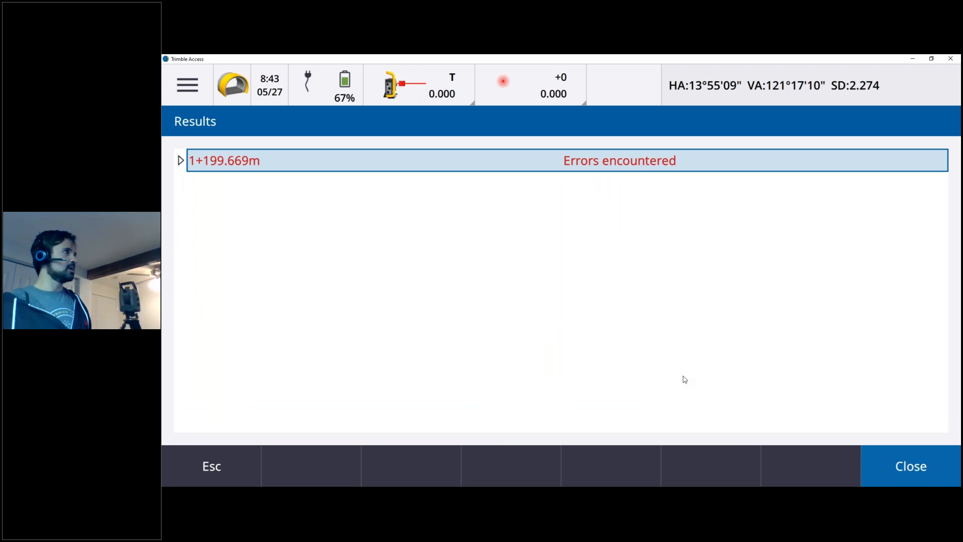
left_click(181, 161)
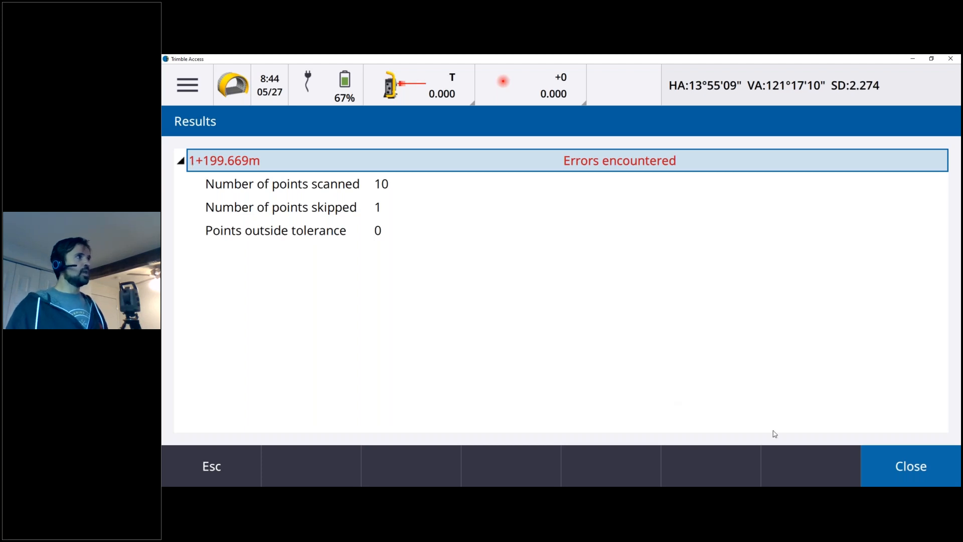
left_click(907, 477)
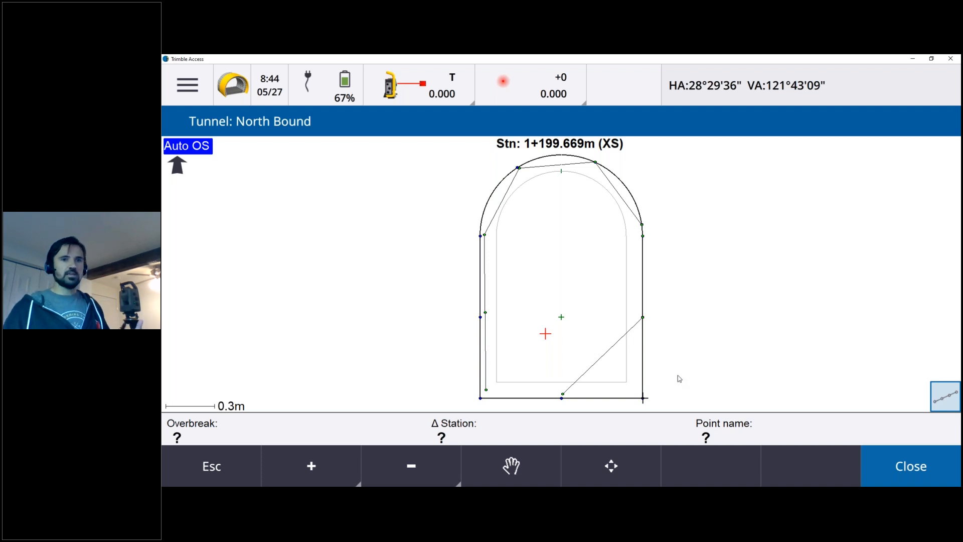
Switch to manual measure to check the live overbreak beside the profile's lower right wall, then return to auto scan.
right_click(691, 327)
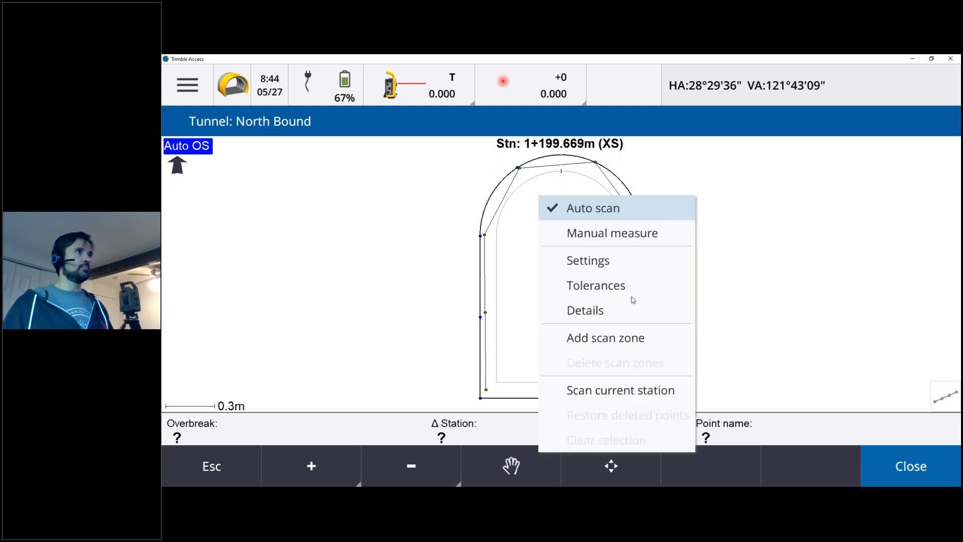
left_click(614, 240)
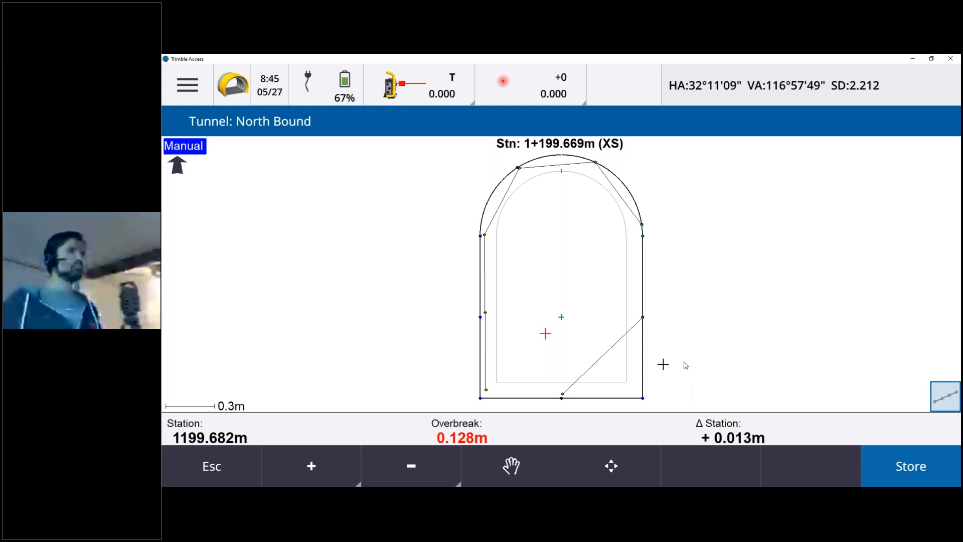
right_click(689, 291)
key("Return")
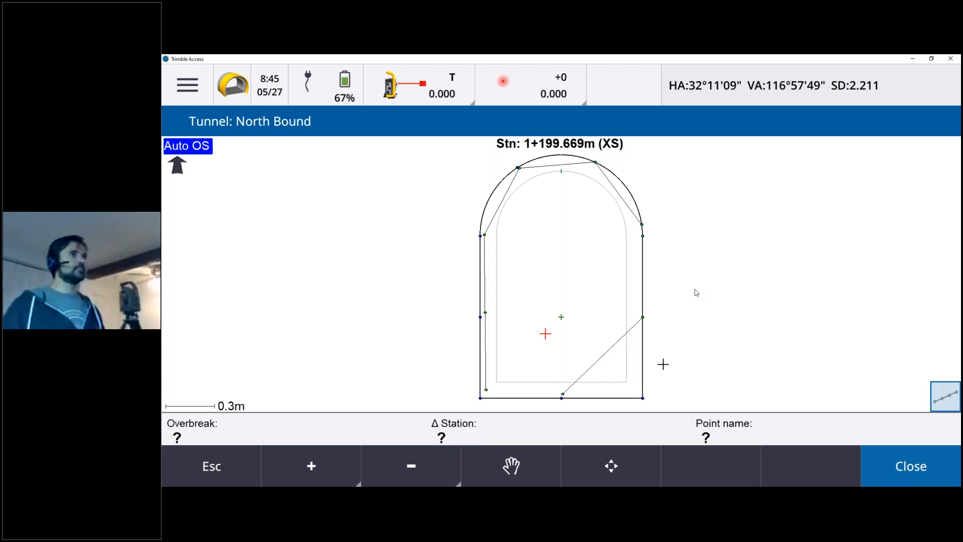
Add a scan zone to the cross section, accepting the instrument's aimed directions as the zone's start and end.
right_click(694, 290)
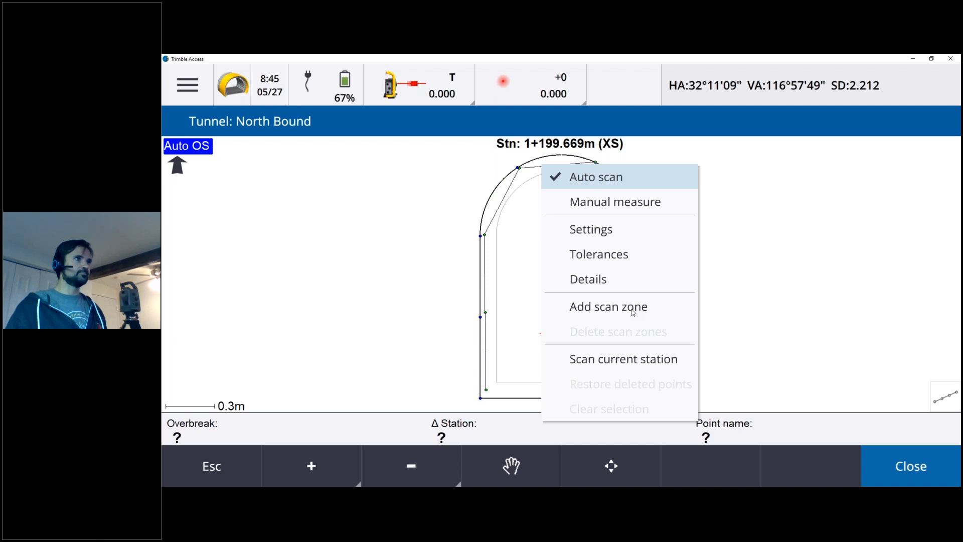
left_click(633, 312)
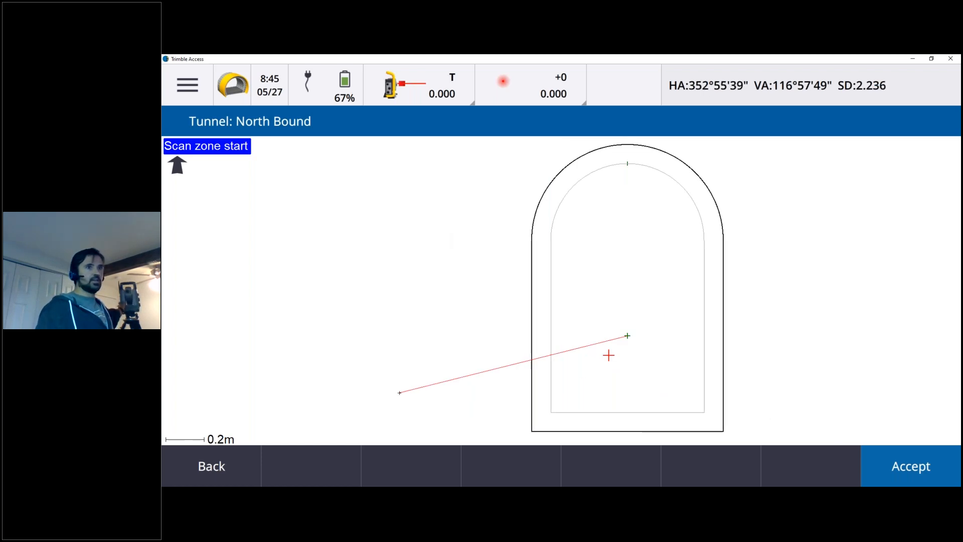
left_click(919, 470)
left_click(919, 470)
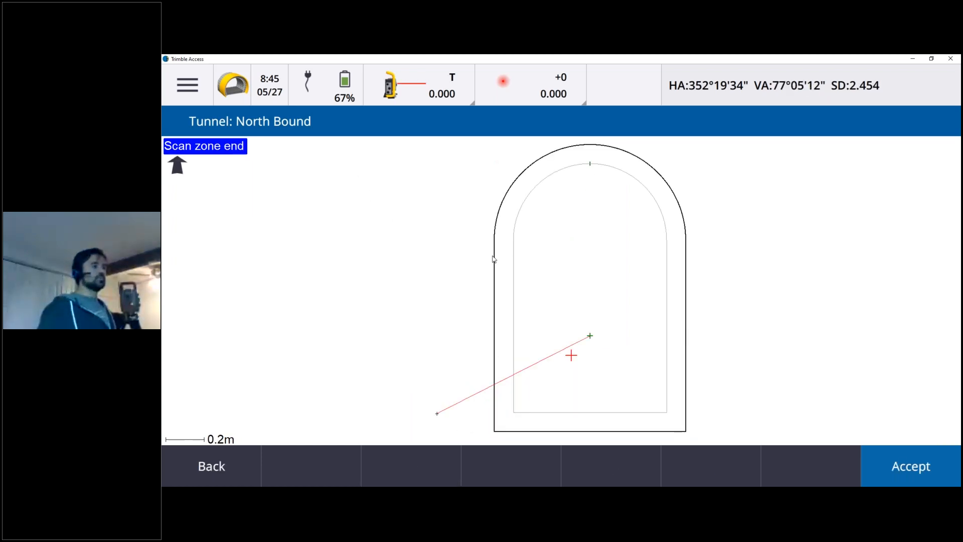
left_click(926, 467)
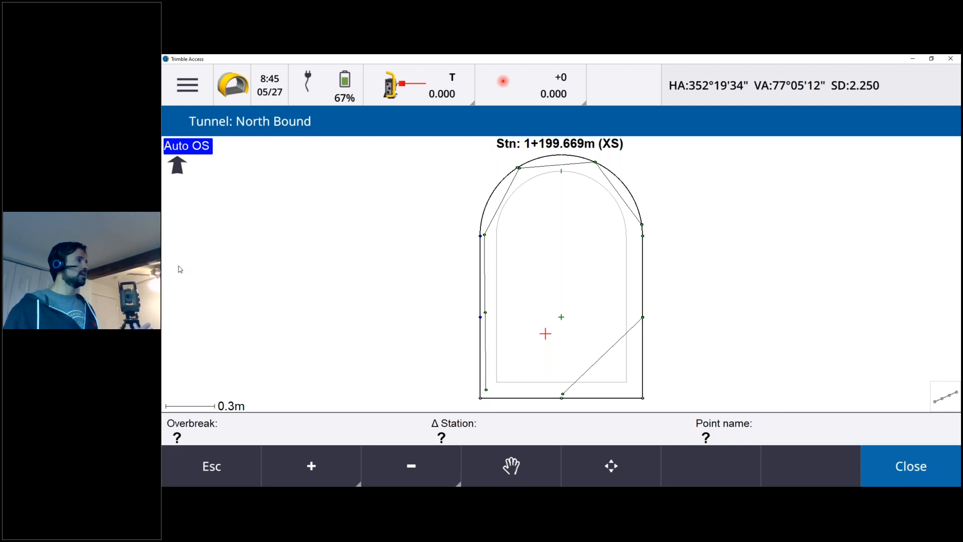
Leave the auto scan and start Position in tunnel for North Bound with the TBC PH Design file.
left_click(224, 465)
left_click(227, 470)
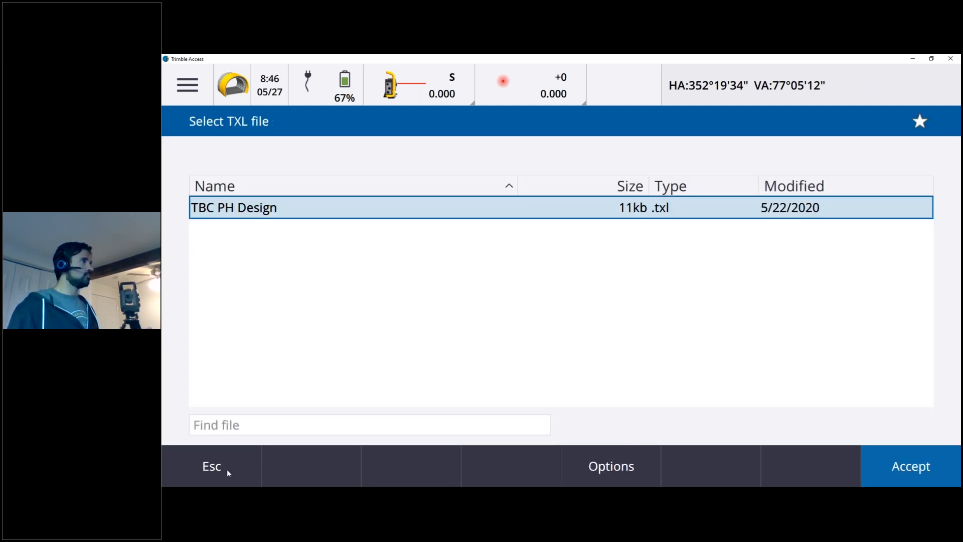
left_click(226, 468)
left_click(175, 70)
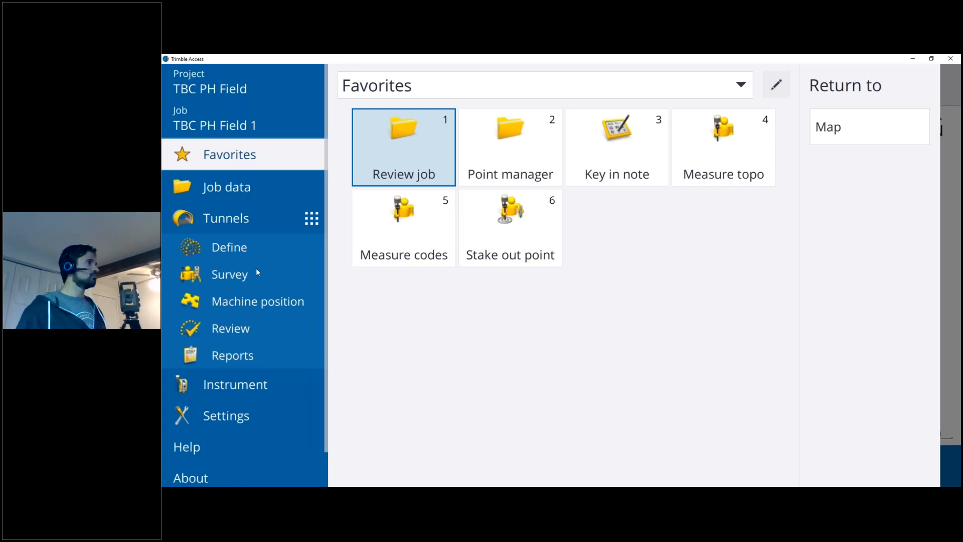
left_click(248, 276)
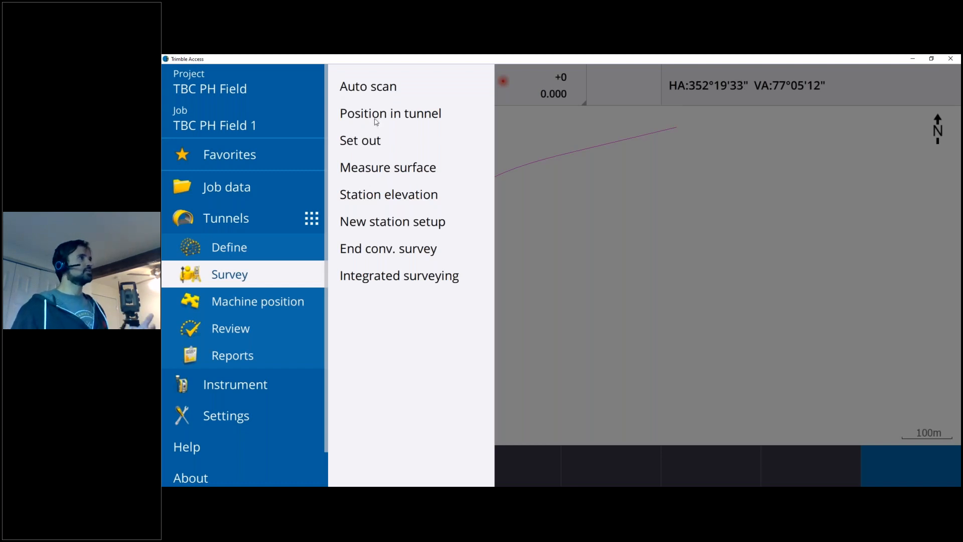
left_click(377, 113)
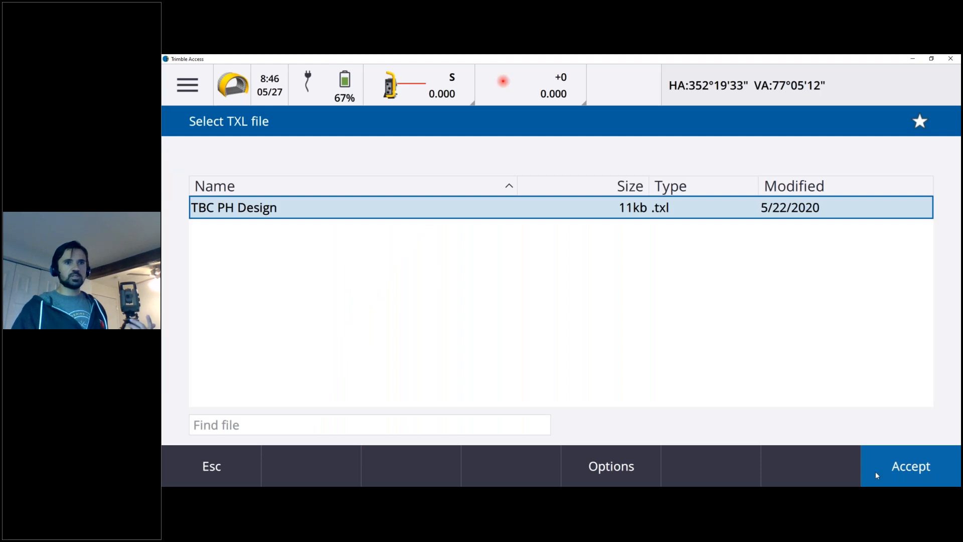
left_click(897, 475)
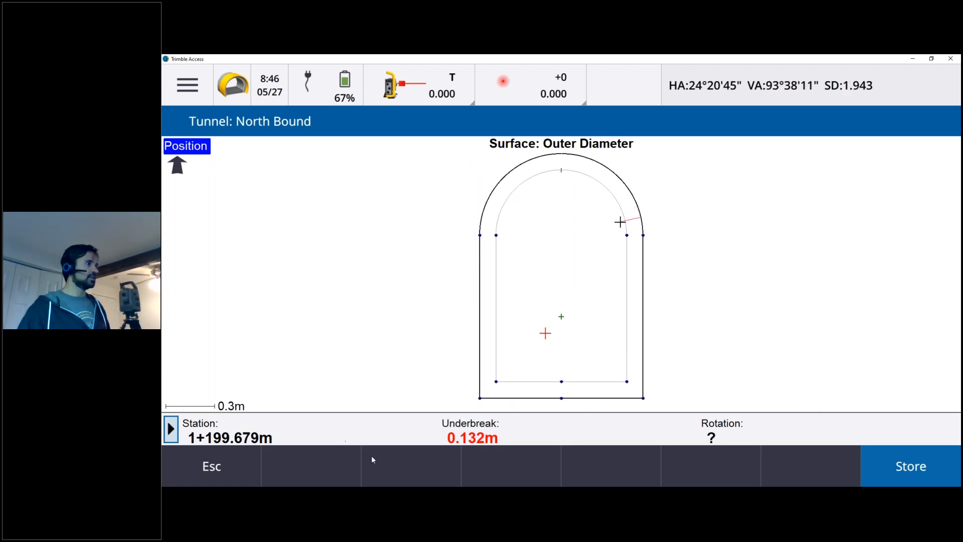
Cycle through the live position's station, underbreak, offsets, vertex distance and coordinates, and exit Position in tunnel.
left_click(169, 432)
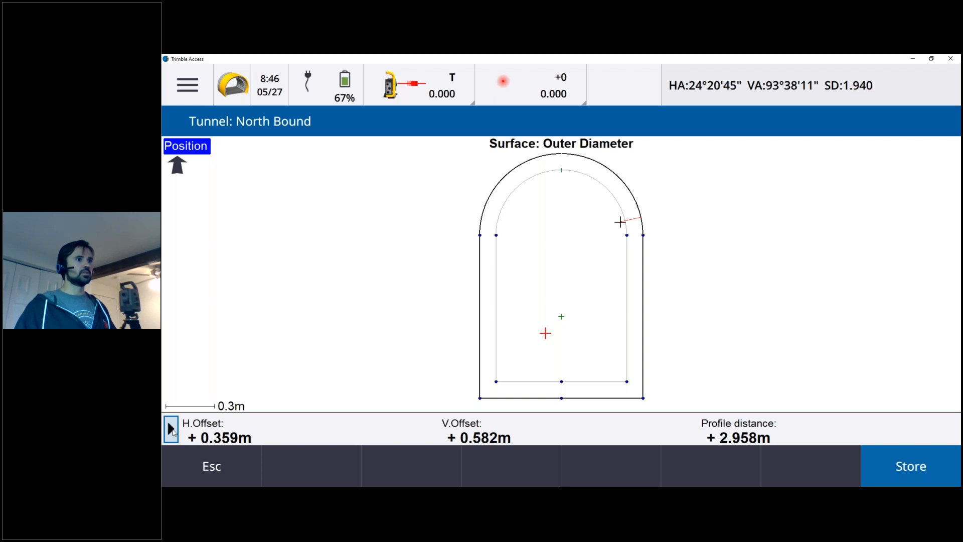
left_click(171, 430)
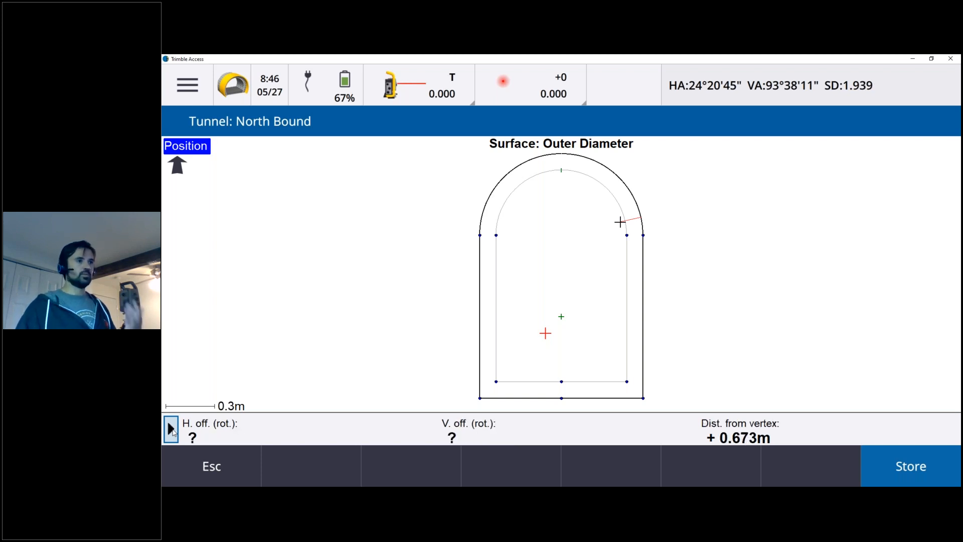
left_click(170, 431)
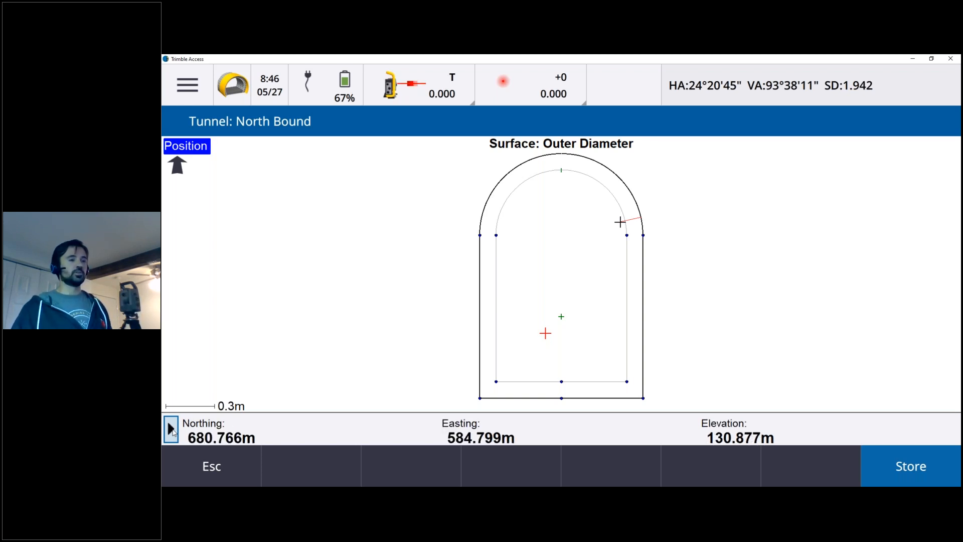
left_click(171, 430)
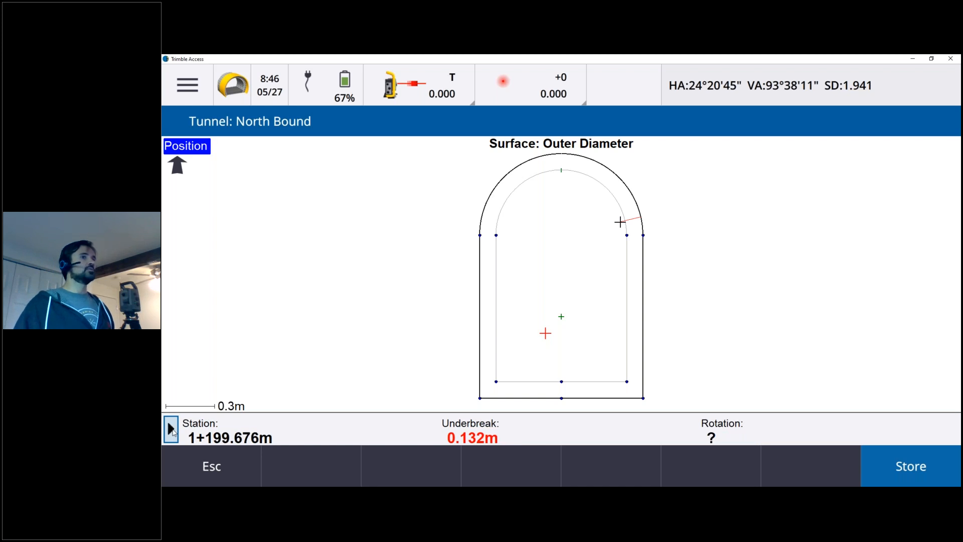
left_click(171, 430)
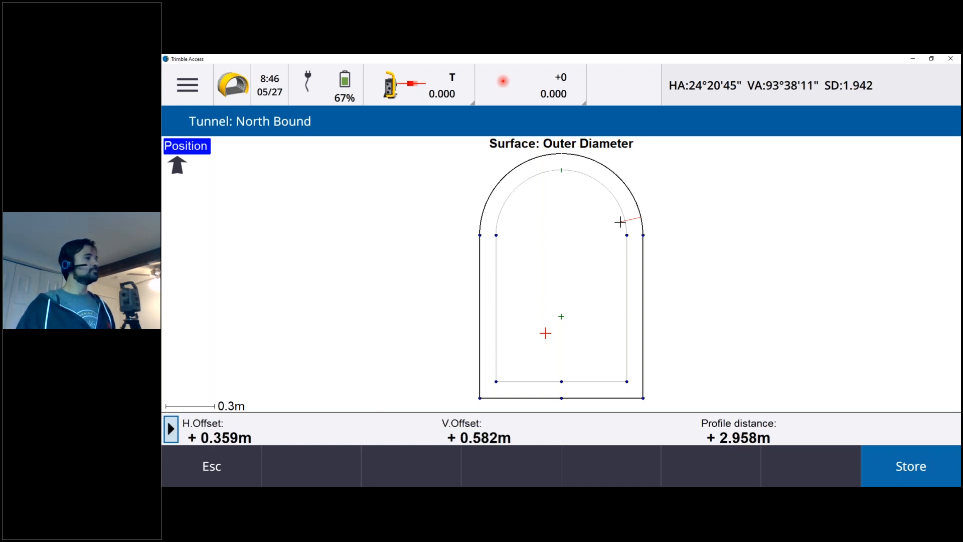
left_click(204, 473)
left_click(204, 473)
left_click(190, 85)
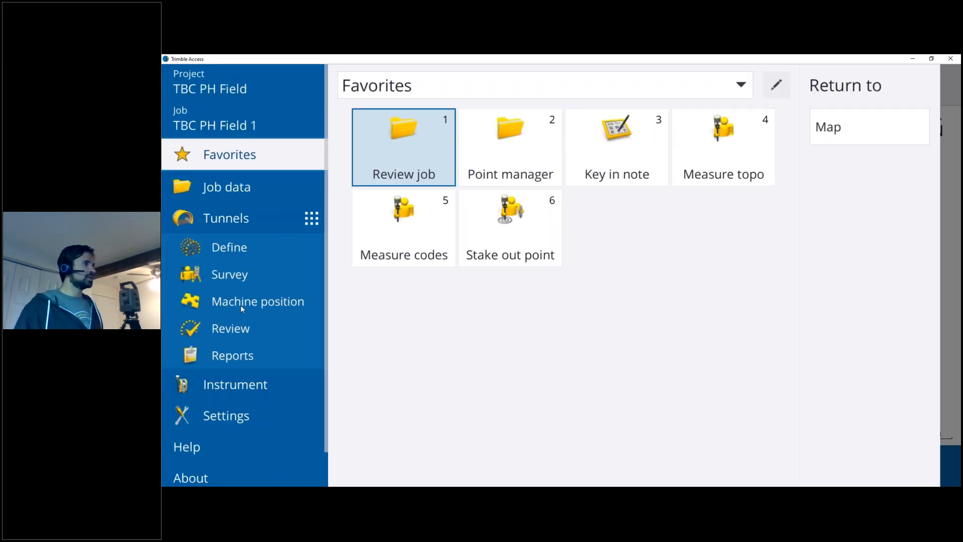
left_click(242, 303)
left_click(437, 88)
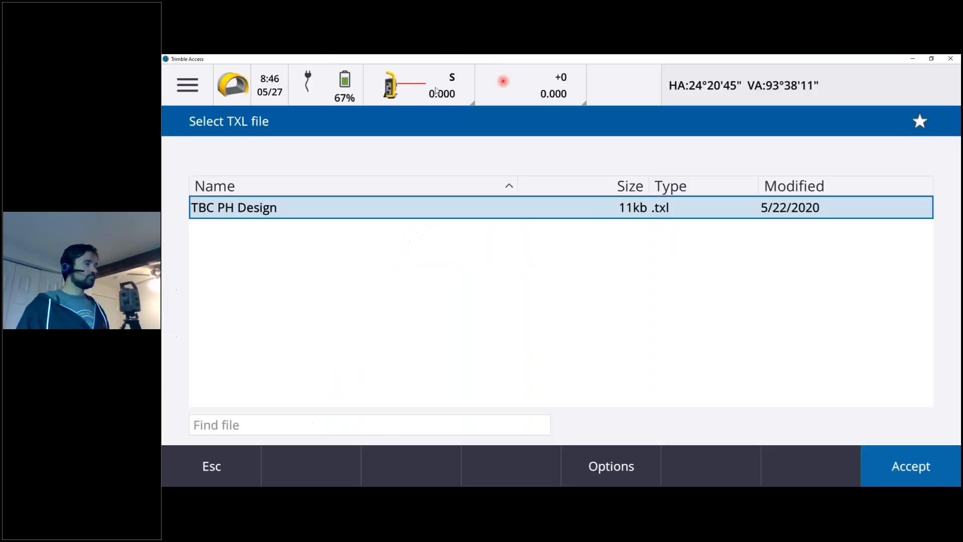
left_click(897, 477)
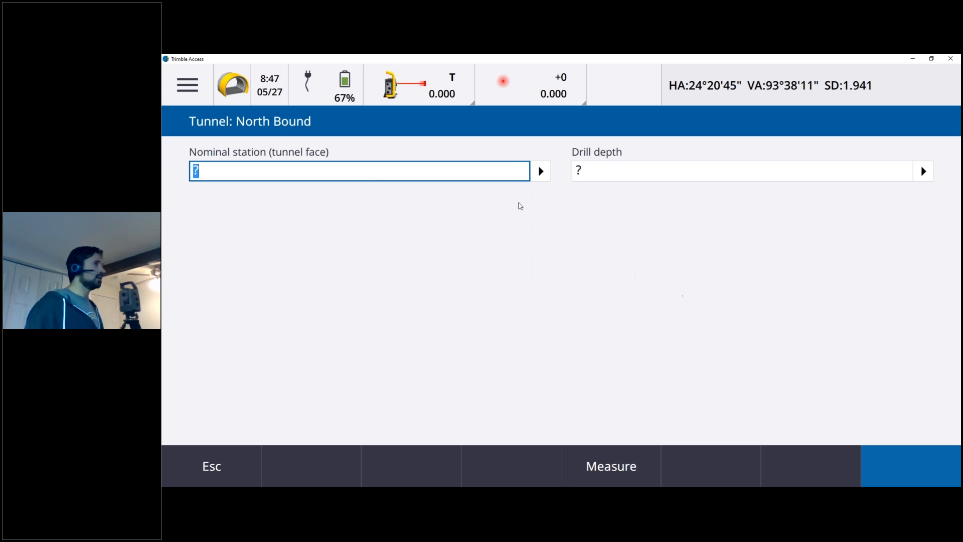
left_click(626, 468)
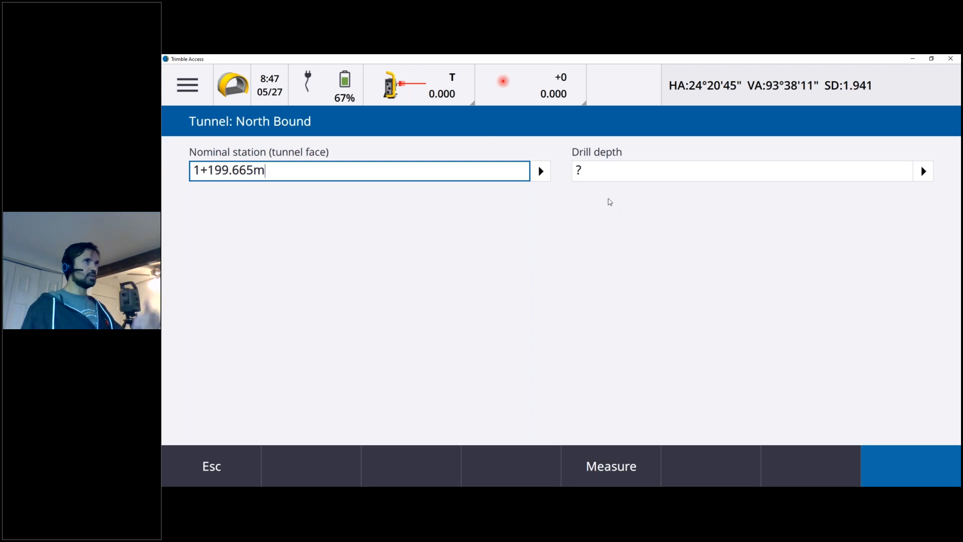
left_click(567, 179)
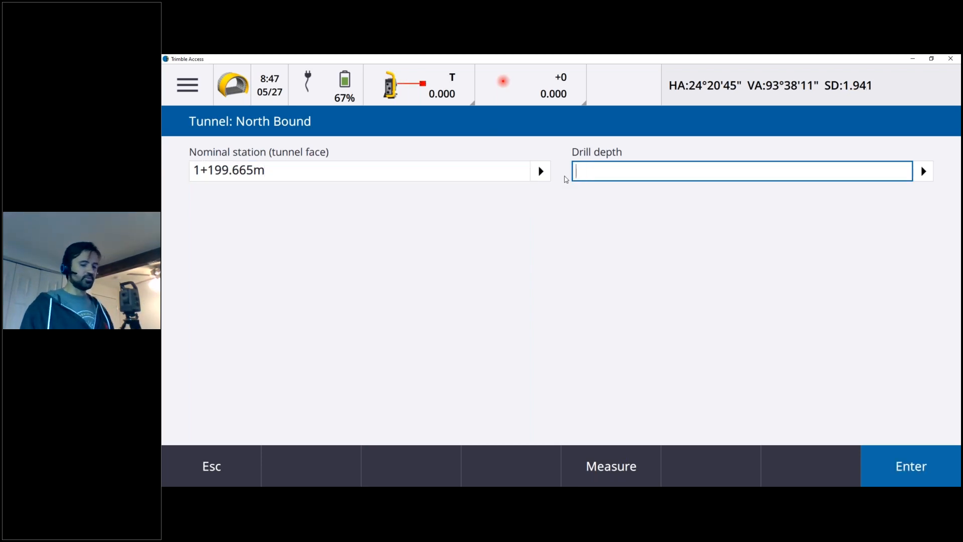
type("4")
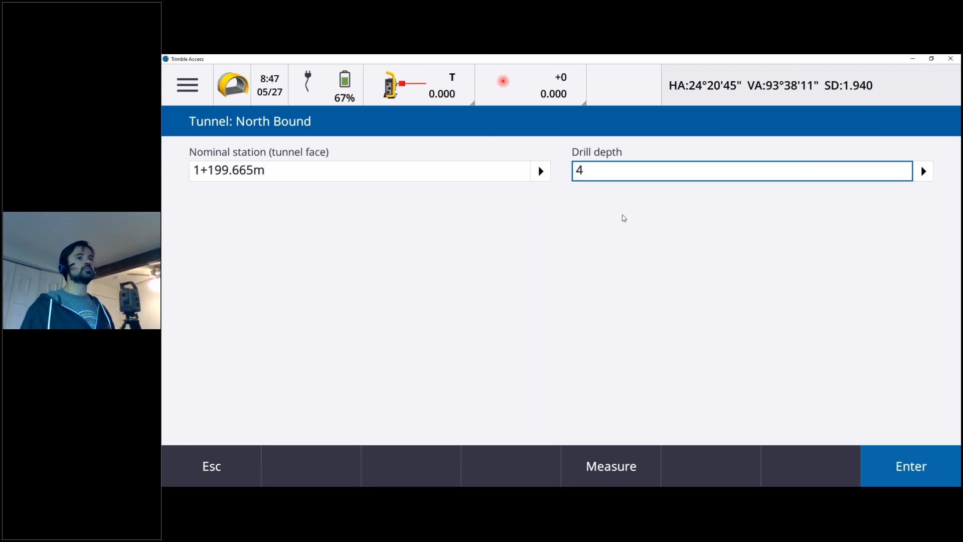
left_click(936, 479)
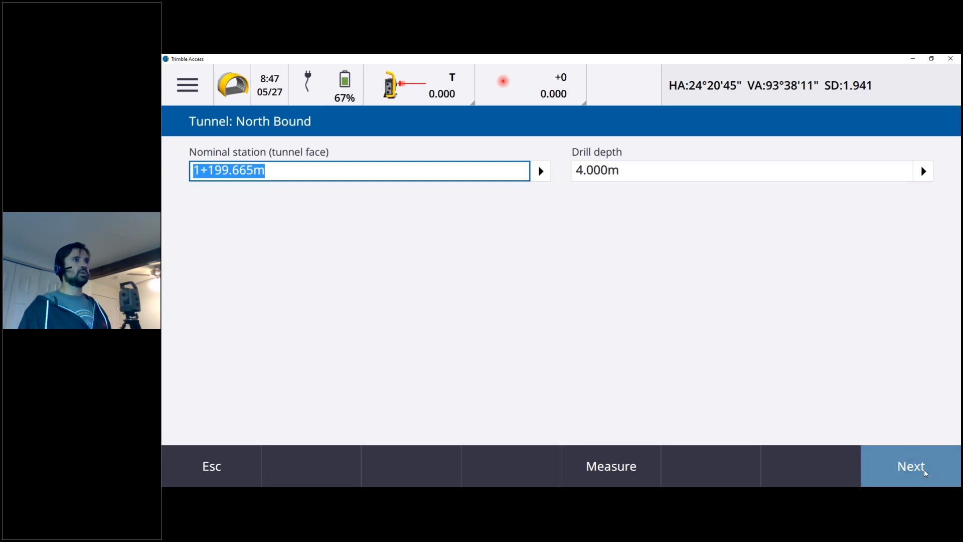
left_click(925, 472)
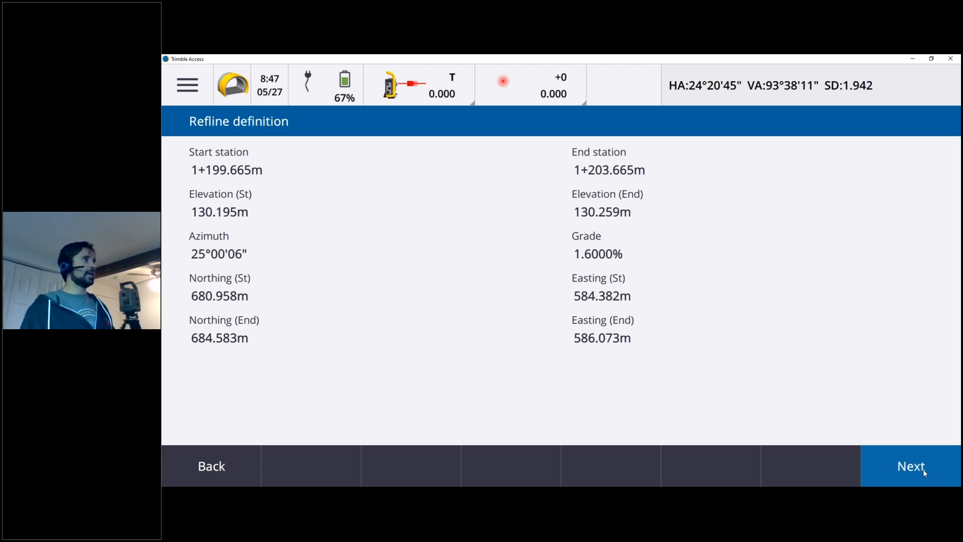
left_click(923, 469)
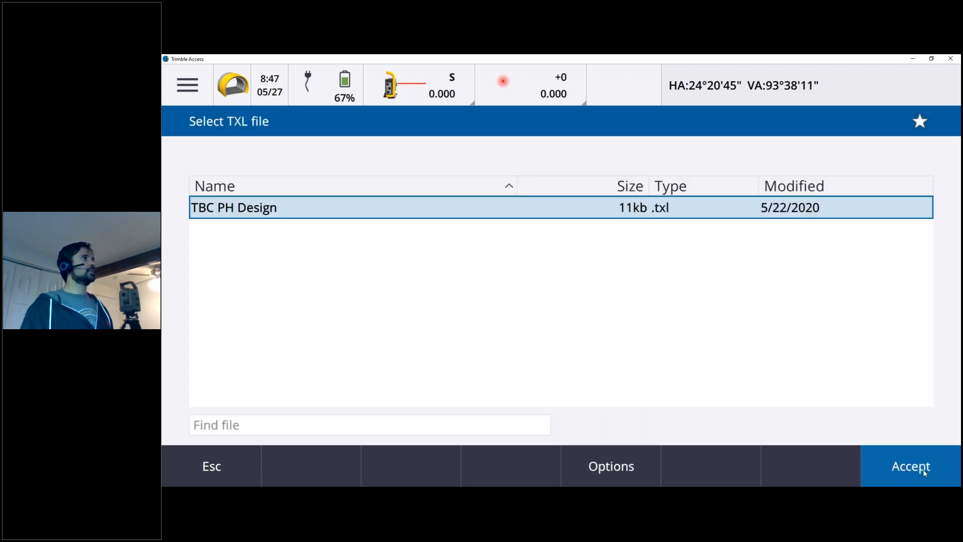
left_click(216, 467)
Start Machine position with TBC PH Design, measure the nominal station at the tunnel face, and set the drill depth to 4 m.
left_click(188, 84)
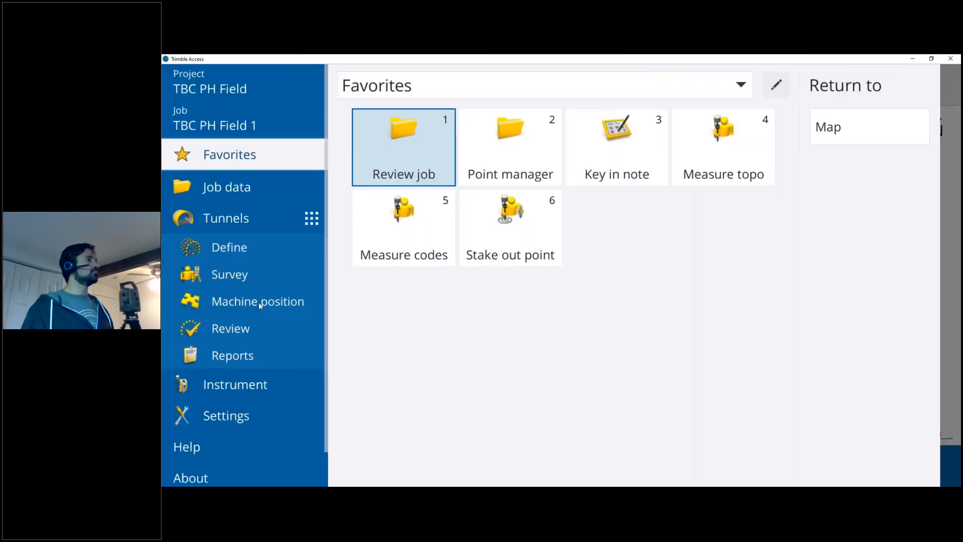
left_click(258, 302)
left_click(398, 86)
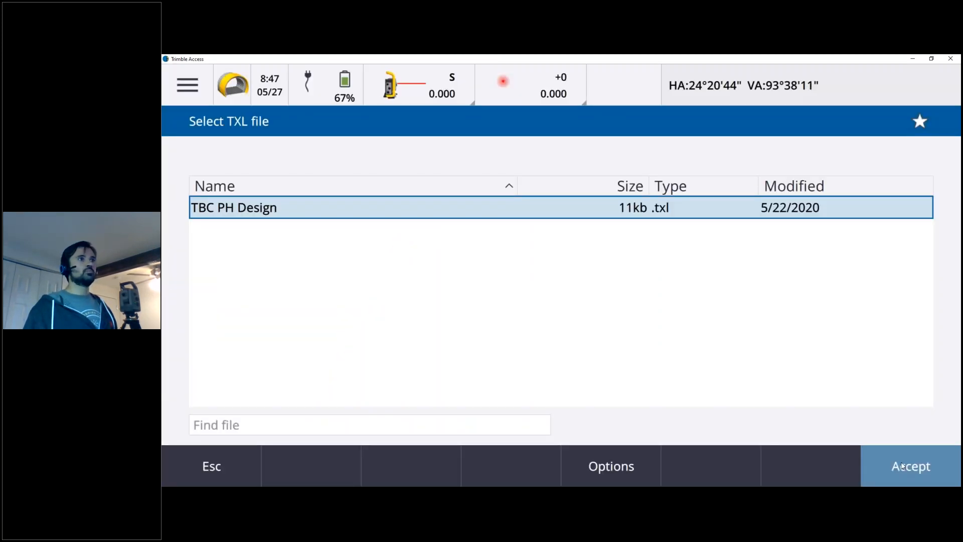
left_click(901, 466)
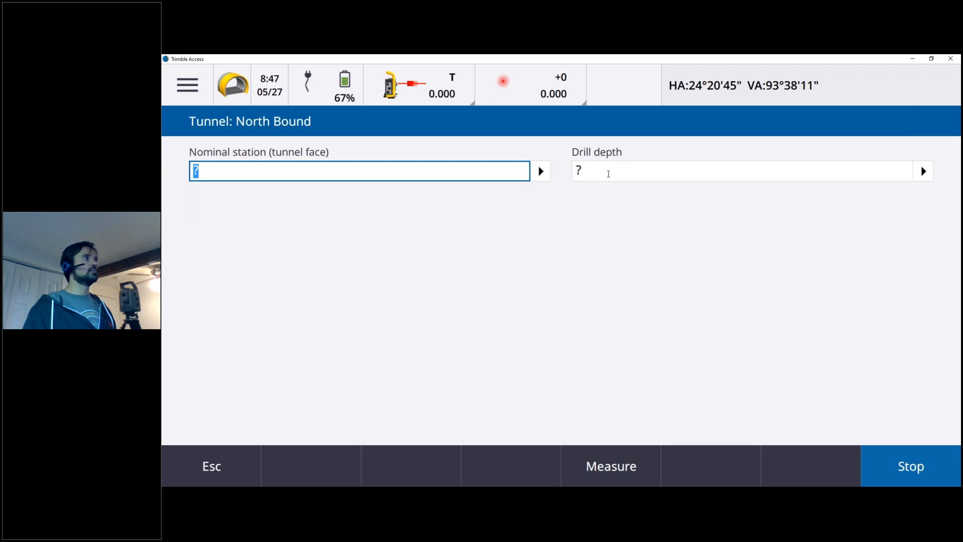
left_click(611, 464)
left_click(603, 168)
type("4")
left_click(920, 456)
Proceed through the reference line definition to the target deltas, finish with both construction offsets at 0.000 m, and exit.
left_click(920, 466)
left_click(919, 475)
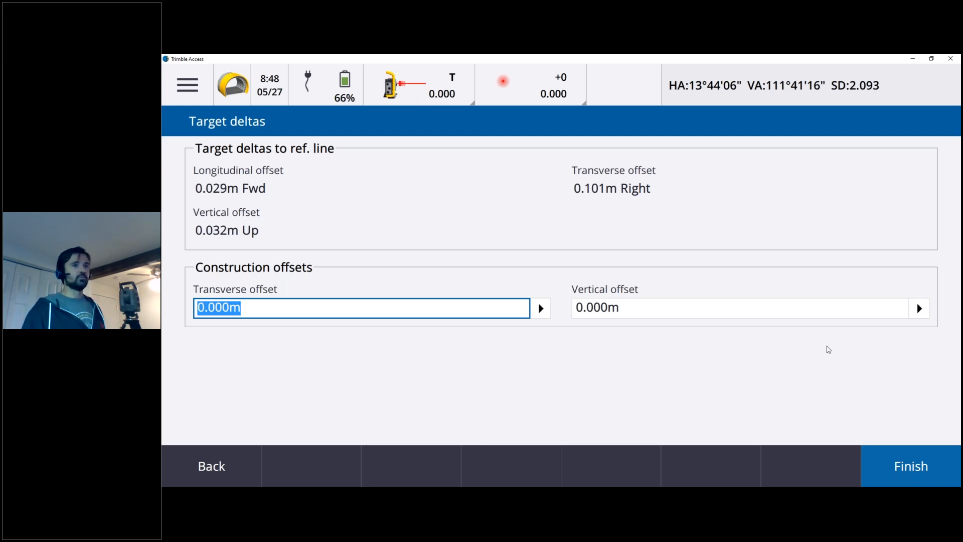
left_click(885, 469)
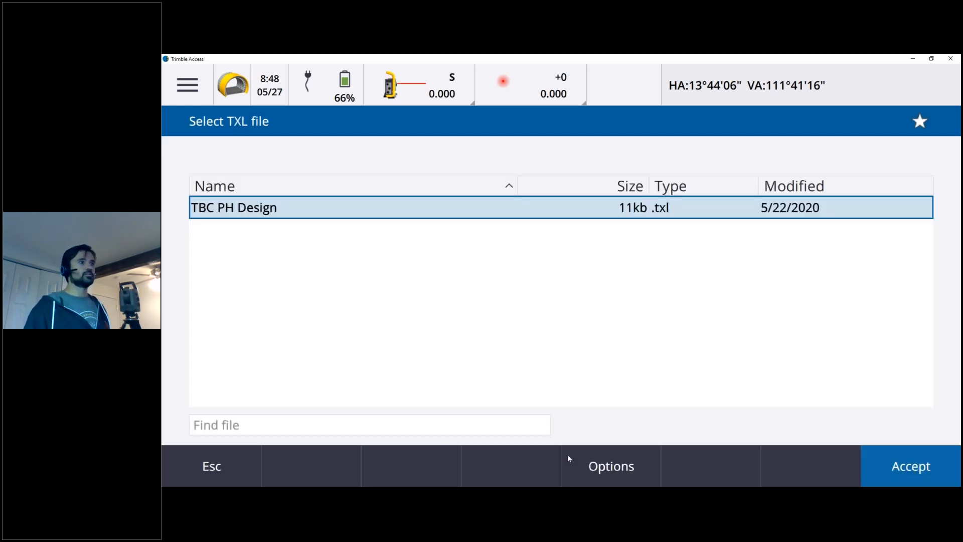
left_click(212, 469)
Open the tunnel review for TBC PH Design and select station 1+199.669m on the plan view.
left_click(175, 86)
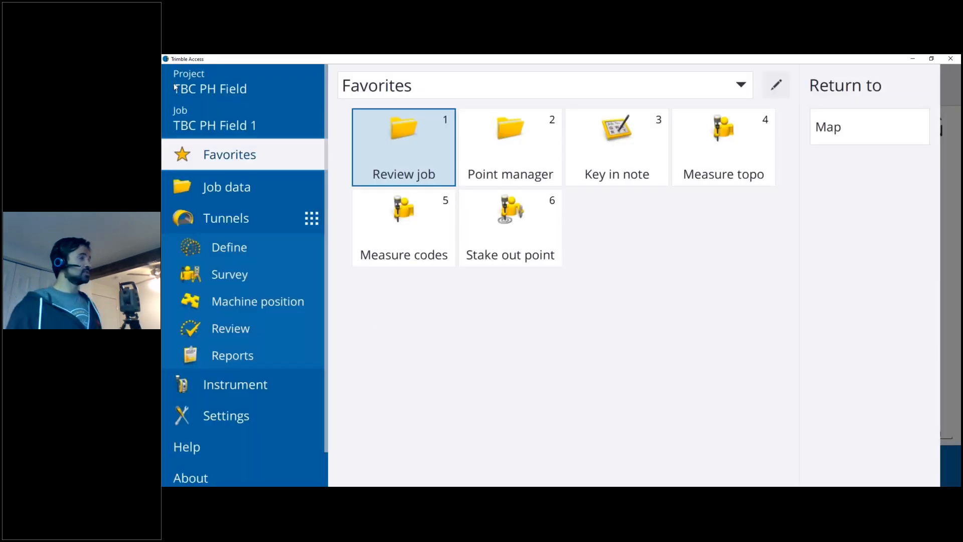
left_click(245, 331)
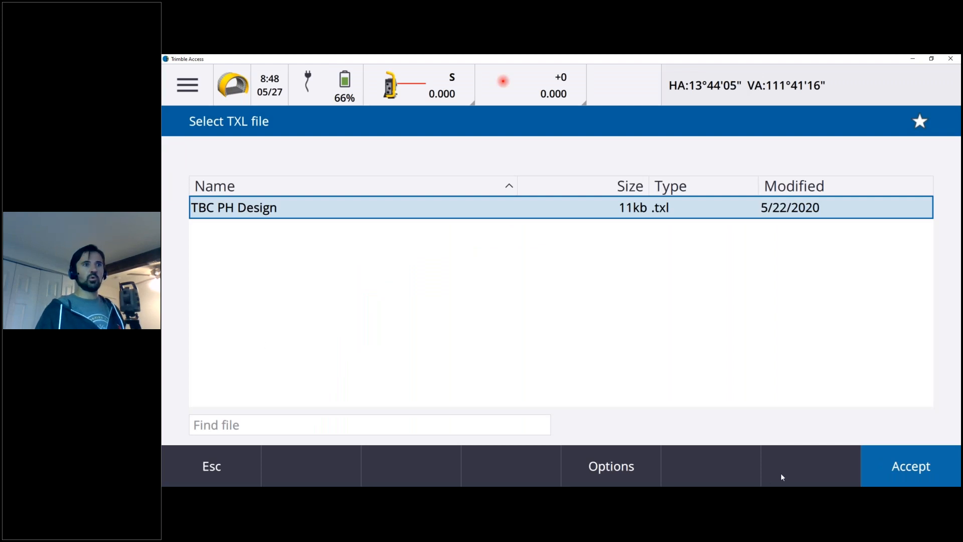
left_click(880, 471)
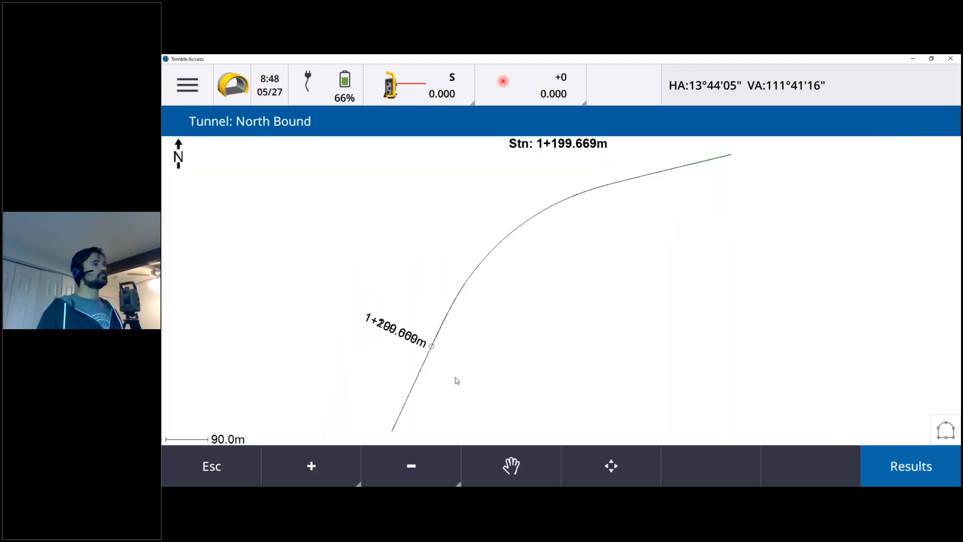
right_click(432, 346)
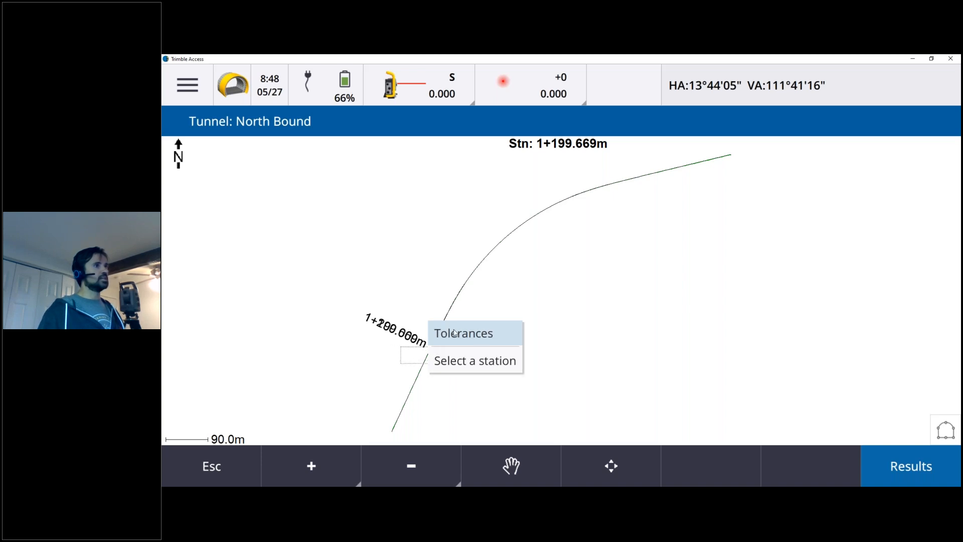
left_click(473, 368)
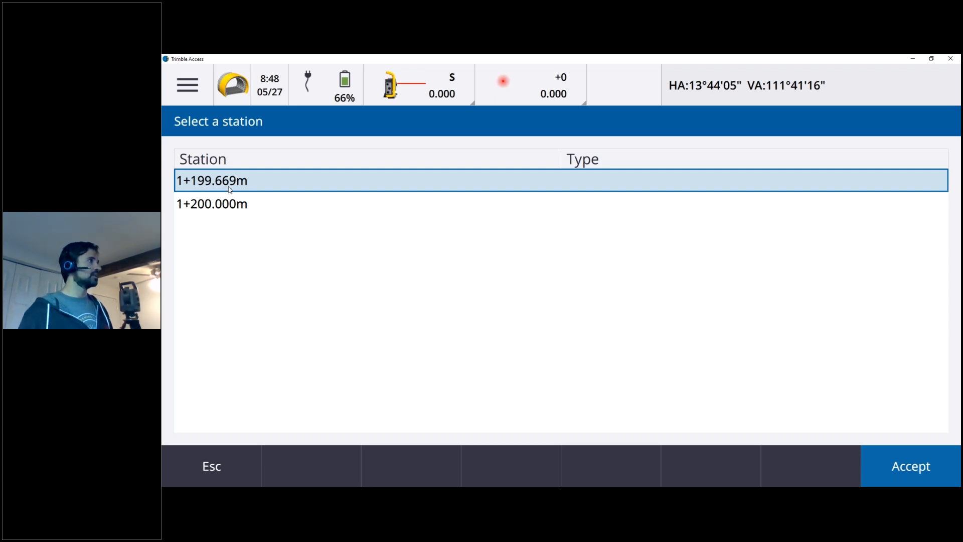
left_click(919, 472)
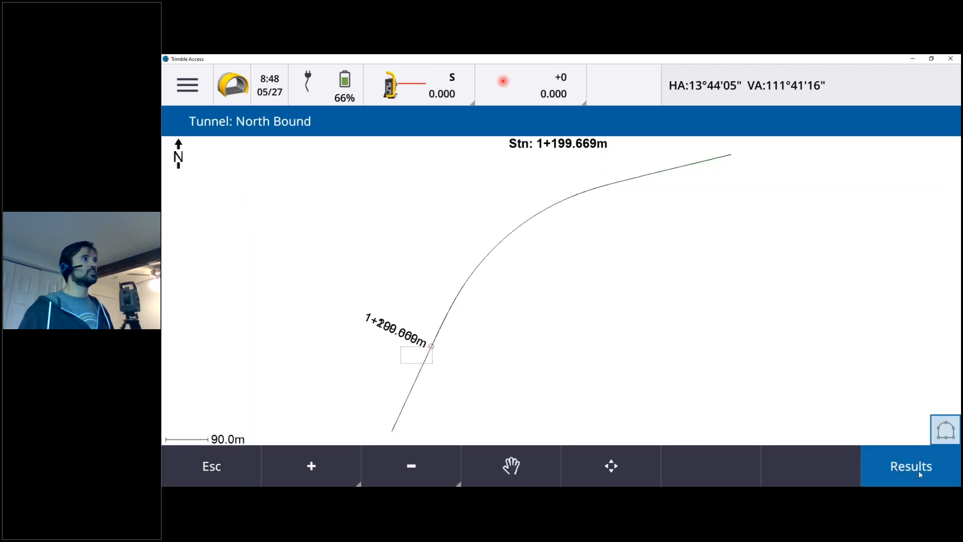
Check the scanned-point tolerance results for station 1+199.669m and close the results.
left_click(875, 471)
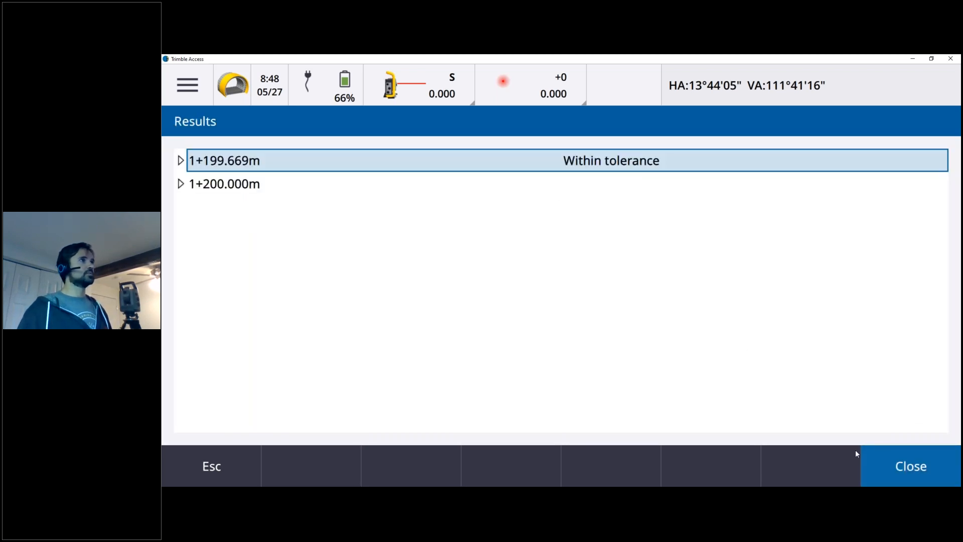
left_click(181, 161)
left_click(197, 184)
left_click(301, 194)
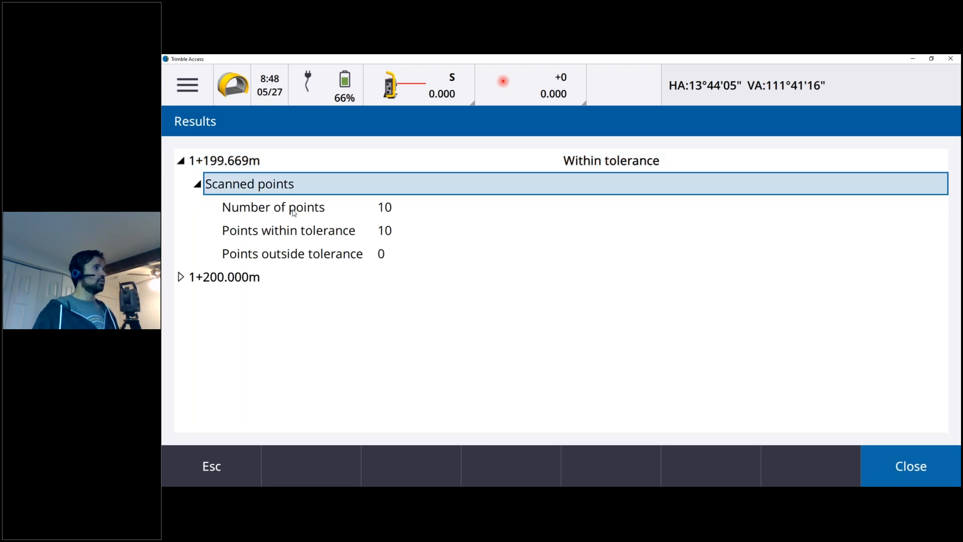
left_click(293, 211)
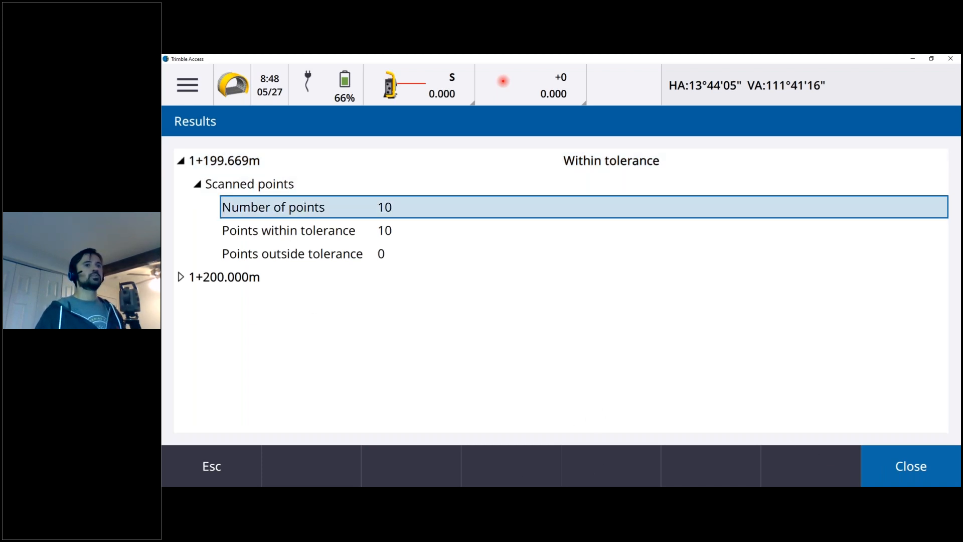
left_click(887, 477)
View the cross section at station 1+199.669m, clear the point selection, and open the station's scanned-point details.
left_click(945, 430)
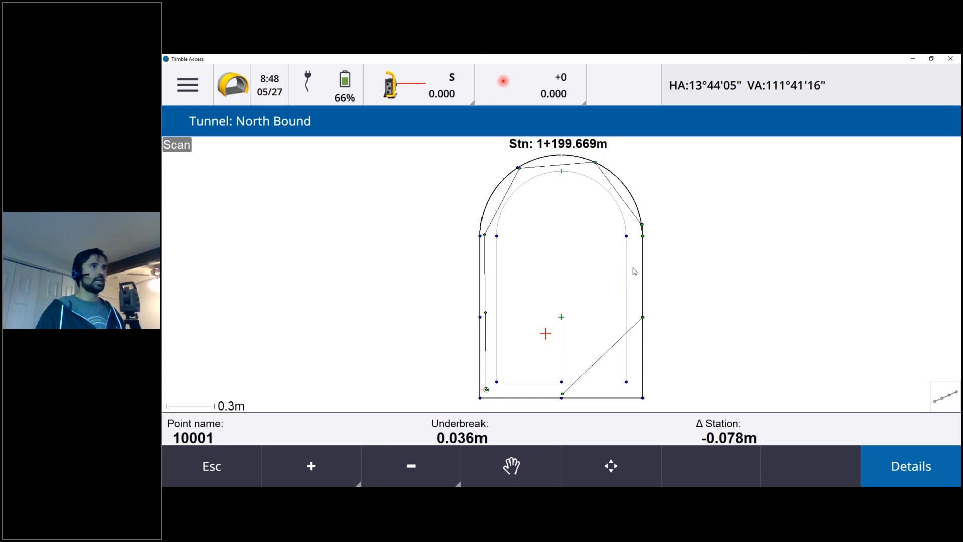
right_click(716, 268)
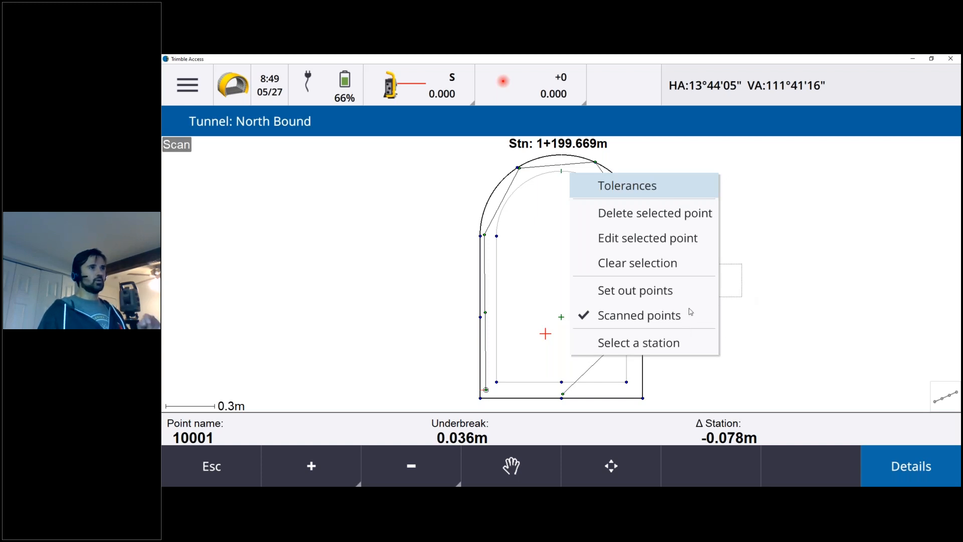
left_click(797, 291)
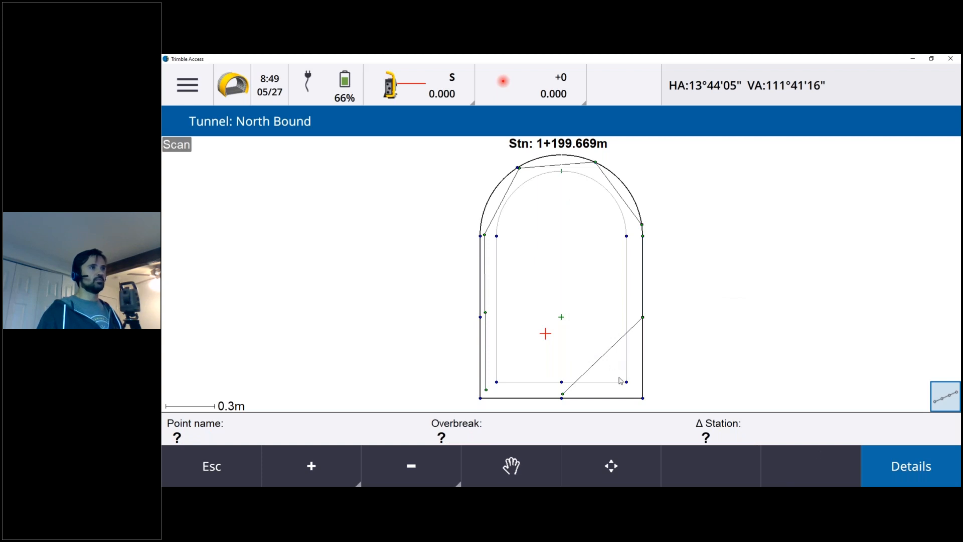
left_click(891, 466)
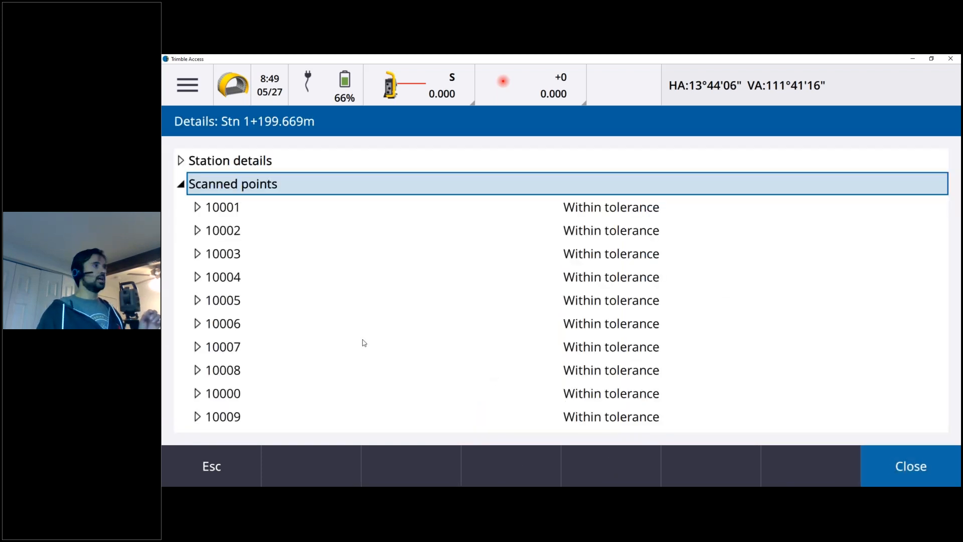
Inspect point 10001's grid coordinates, underbreak and station delta, and exit the tunnel review to the map.
left_click(196, 207)
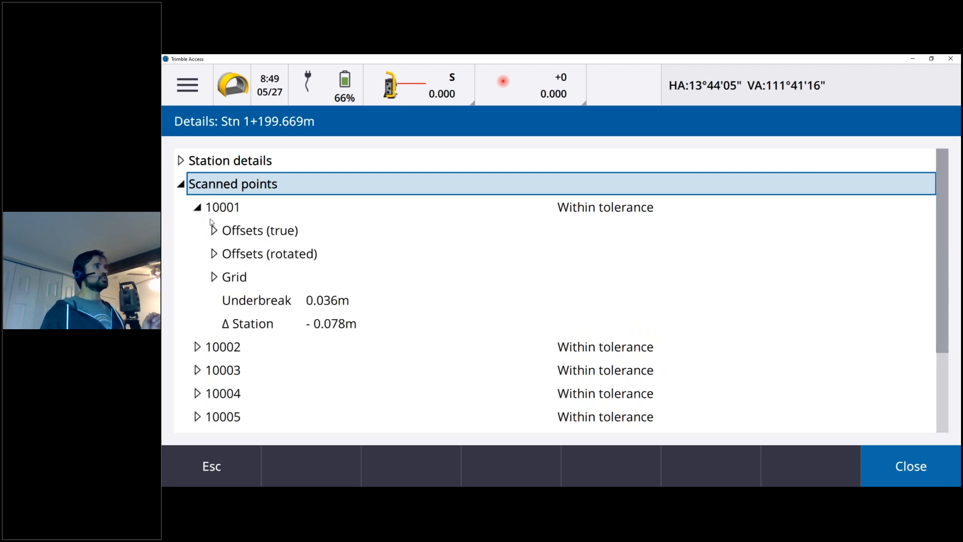
scroll(203, 199, "down", 2)
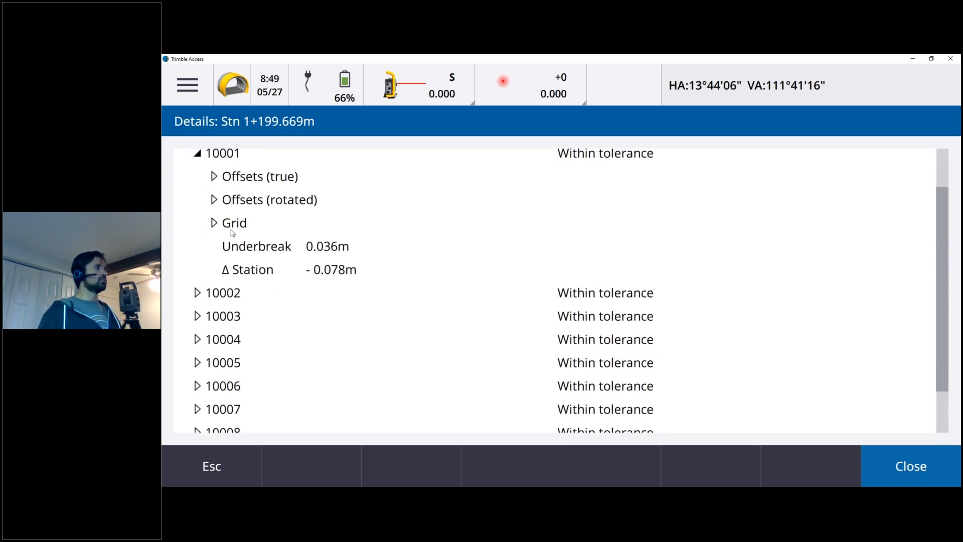
left_click(213, 223)
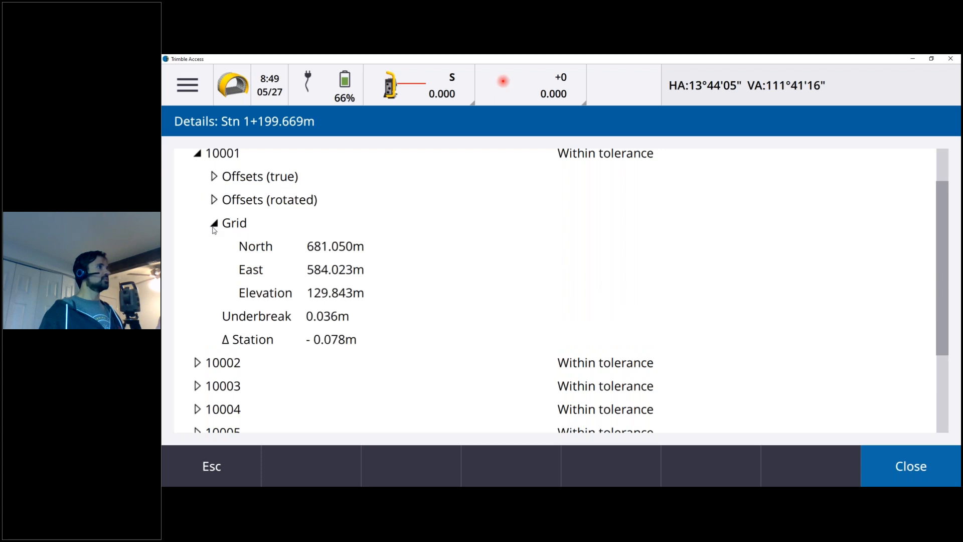
left_click(325, 325)
left_click(326, 344)
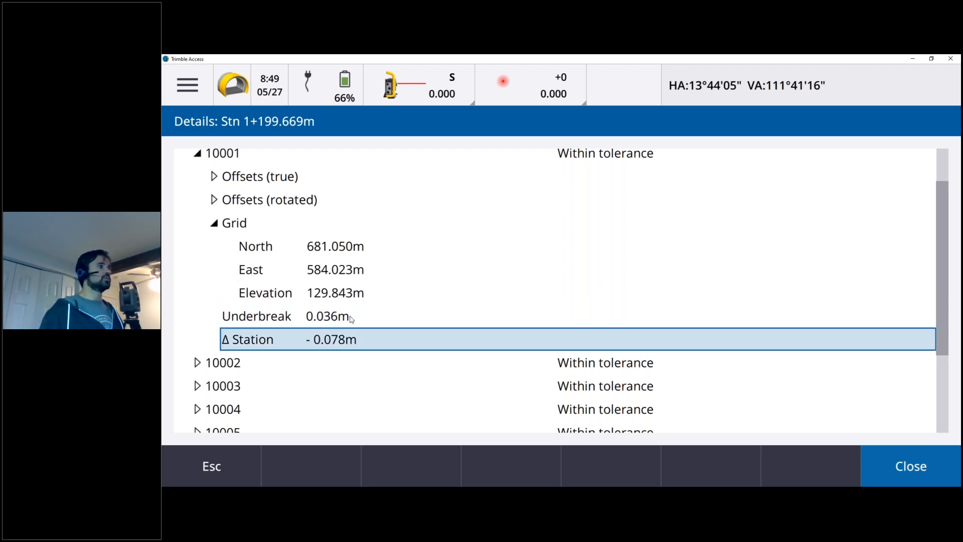
left_click(225, 458)
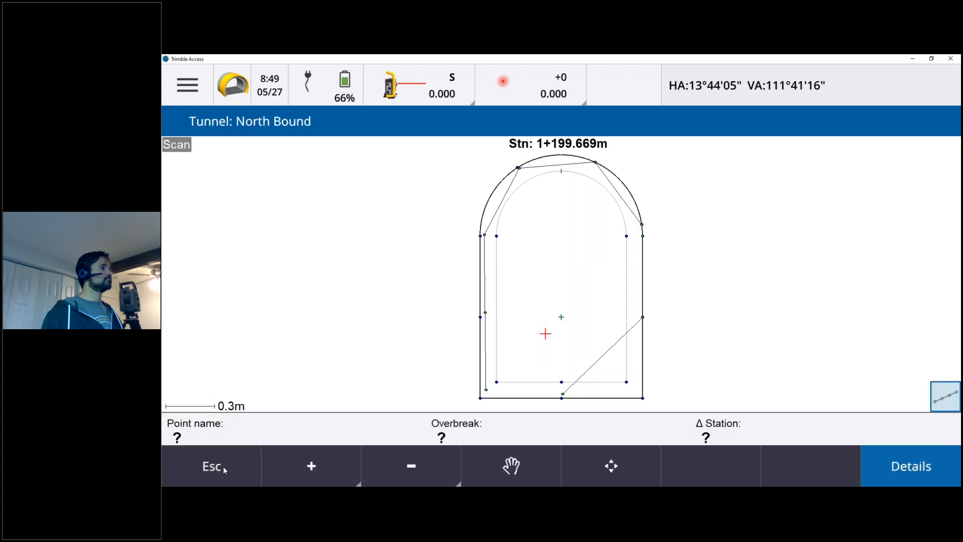
left_click(224, 463)
left_click(221, 458)
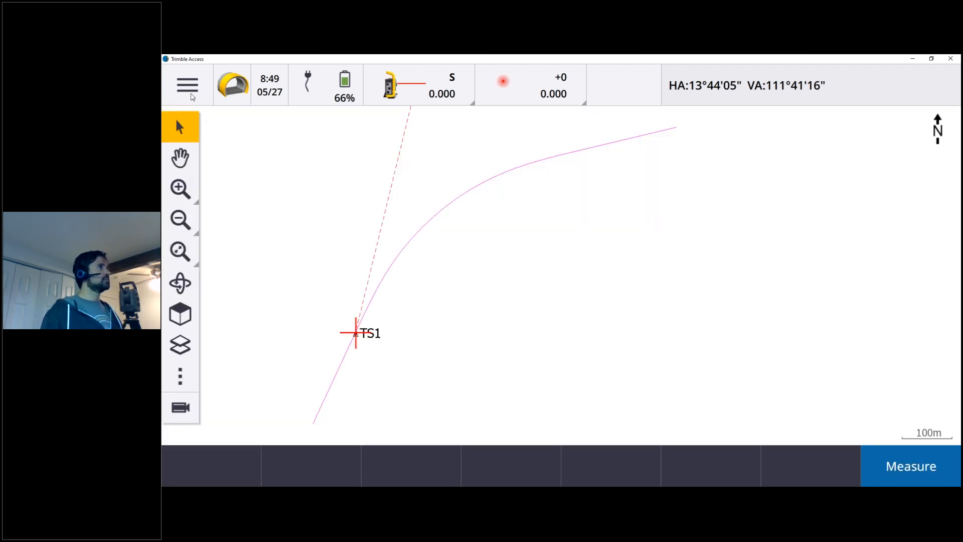
Export a Tunnel profile detail report as TBC PH Field 1.htm and check the station 1+199.669 heading in the created report.
left_click(186, 84)
left_click(239, 361)
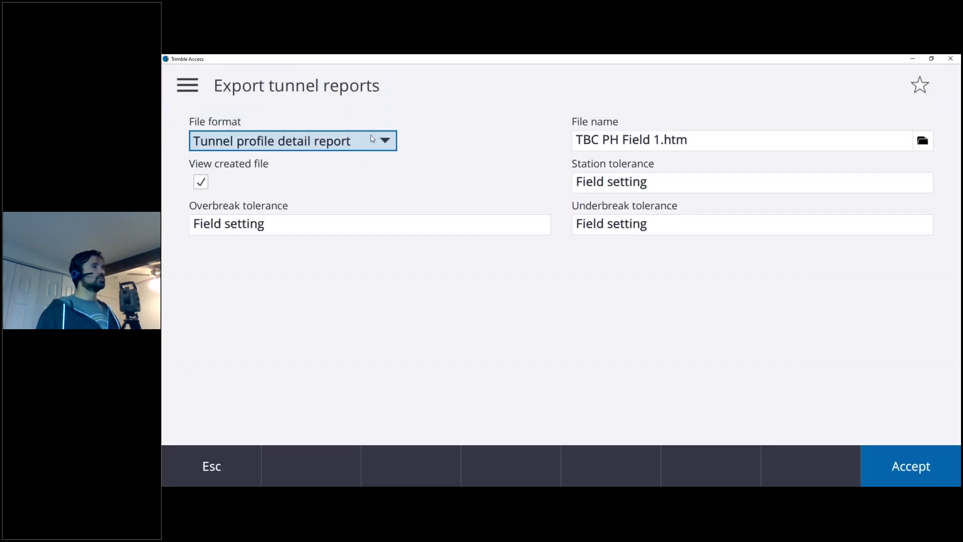
left_click(362, 141)
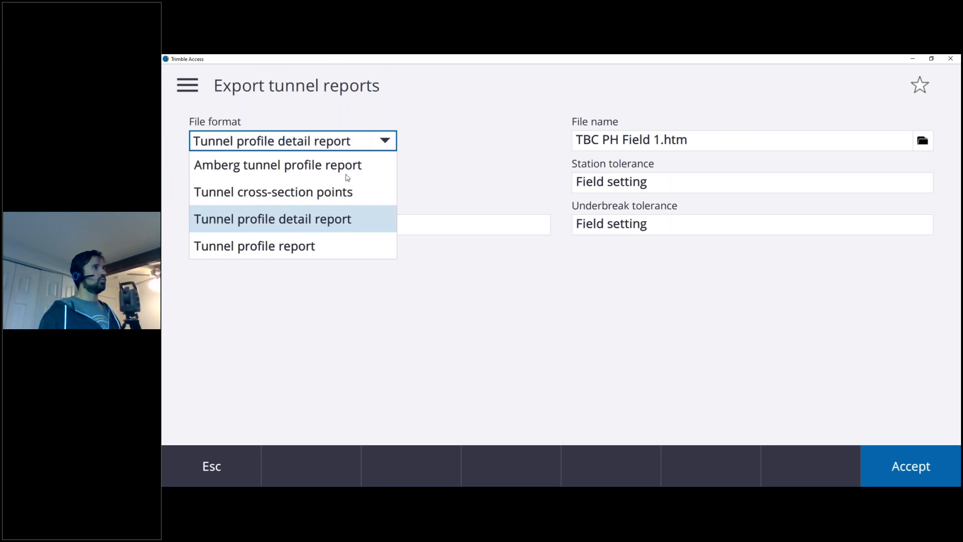
left_click(345, 225)
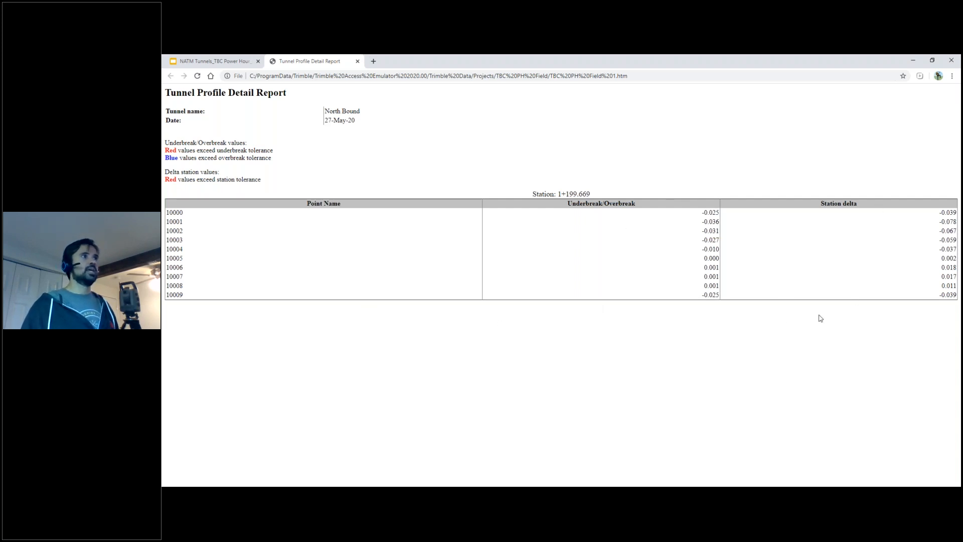
left_click_drag(551, 193, 607, 195)
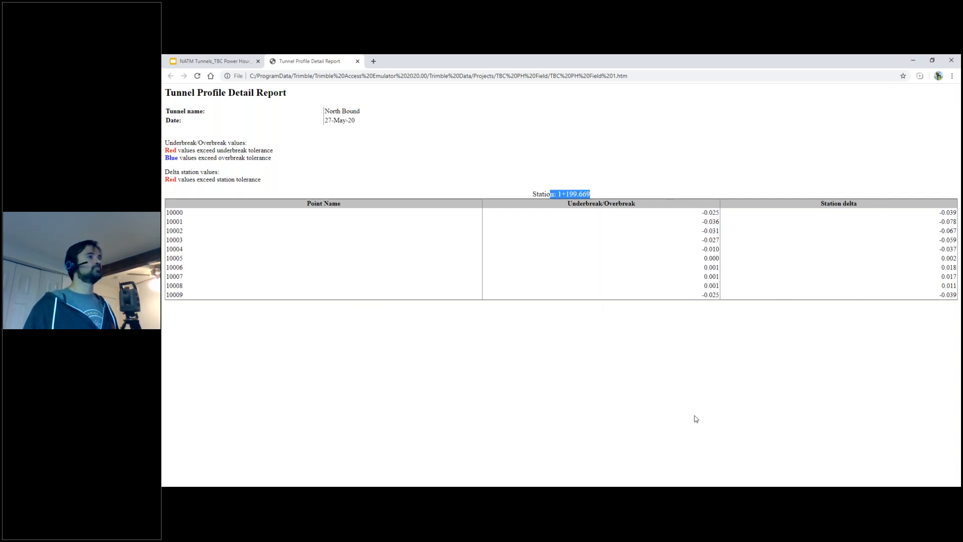
Switch to the TBC PH Final project in Trimble Business Center and examine the measured points around TS in the plan view.
left_click(525, 494)
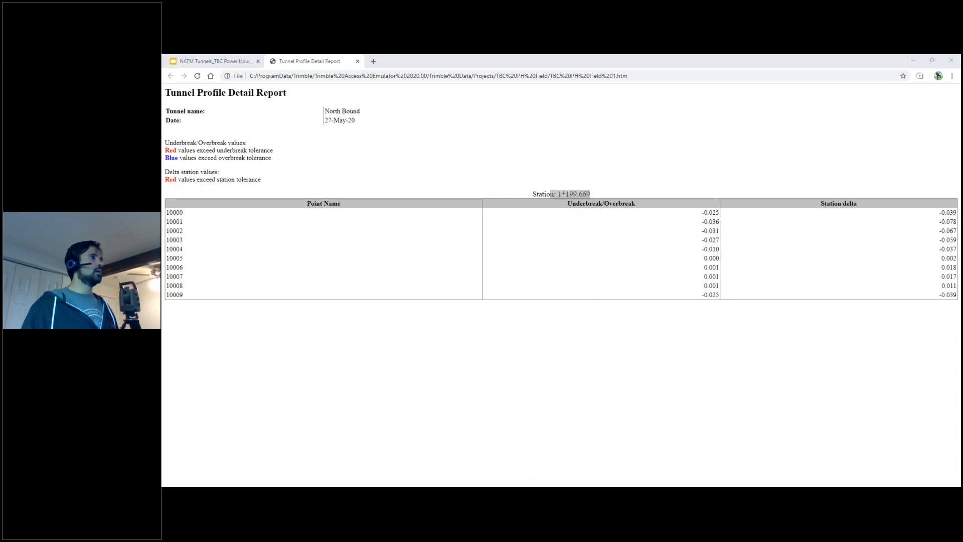
mouse_move(375, 493)
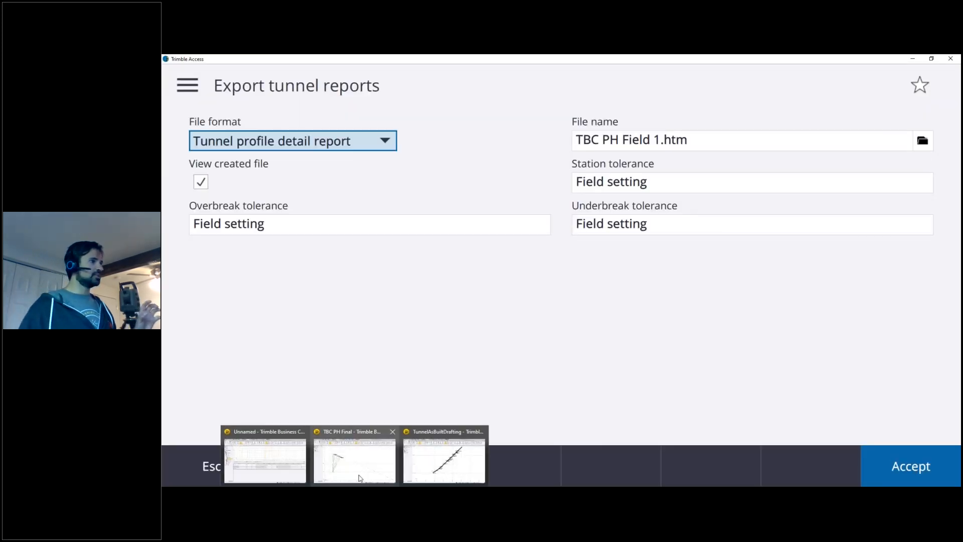
left_click(359, 477)
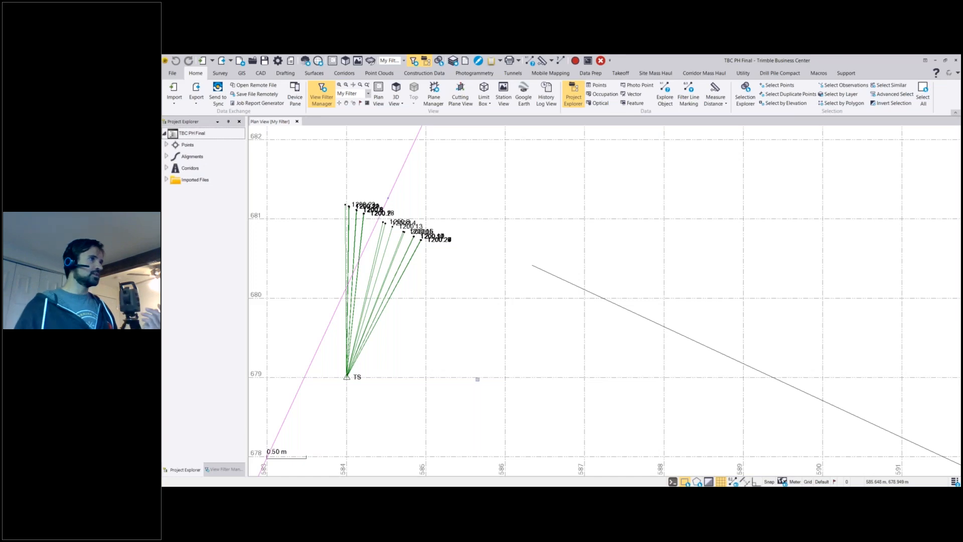
scroll(486, 373, "down", 10)
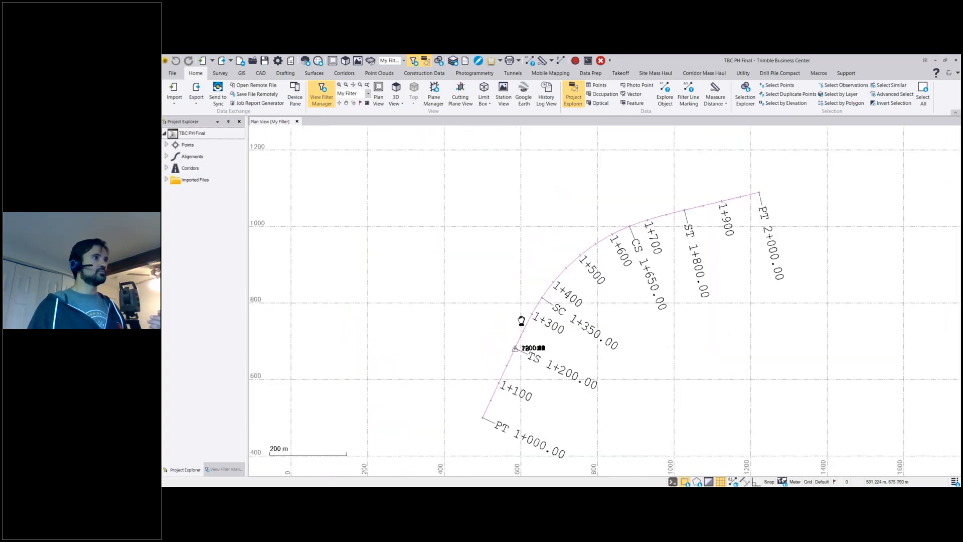
scroll(521, 332, "up", 10)
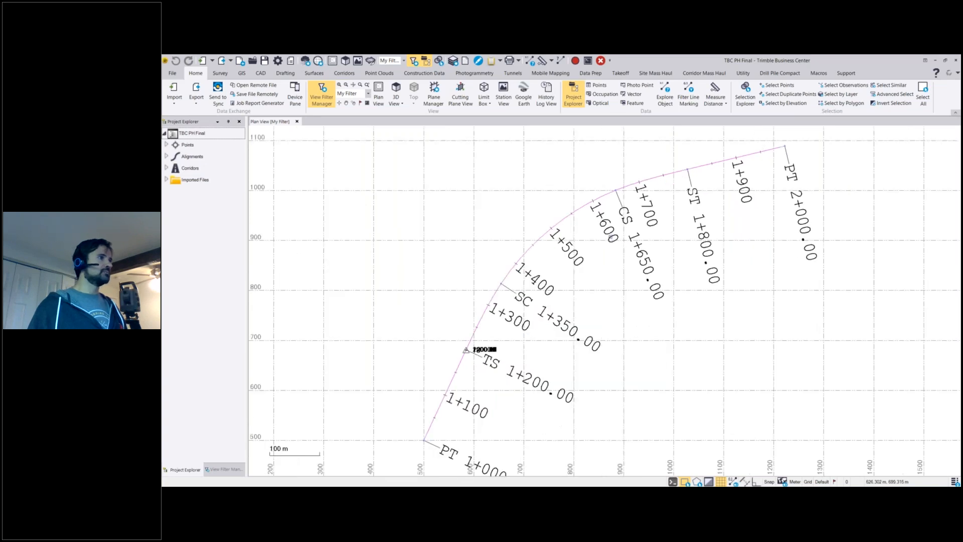
scroll(522, 332, "up", 12)
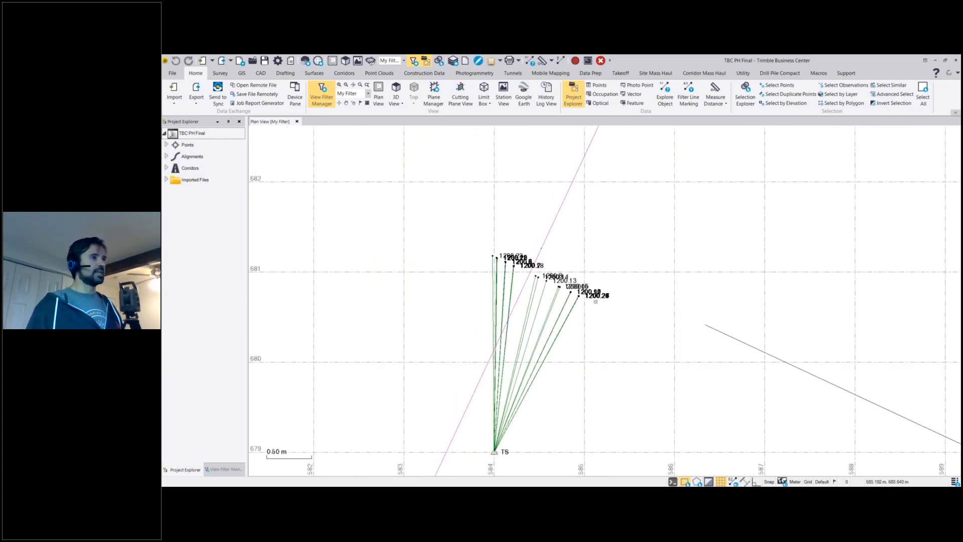
middle_click_drag(568, 370, 565, 342)
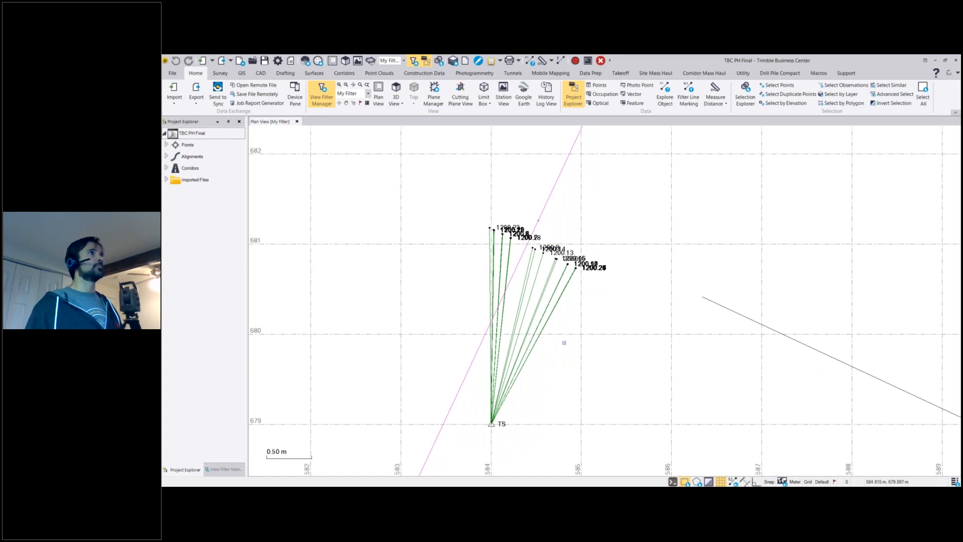
Start Assign Tunnel Points for the North Bound tunnel and remove as-built stations 1+199.69 and 1+199.71.
left_click(512, 73)
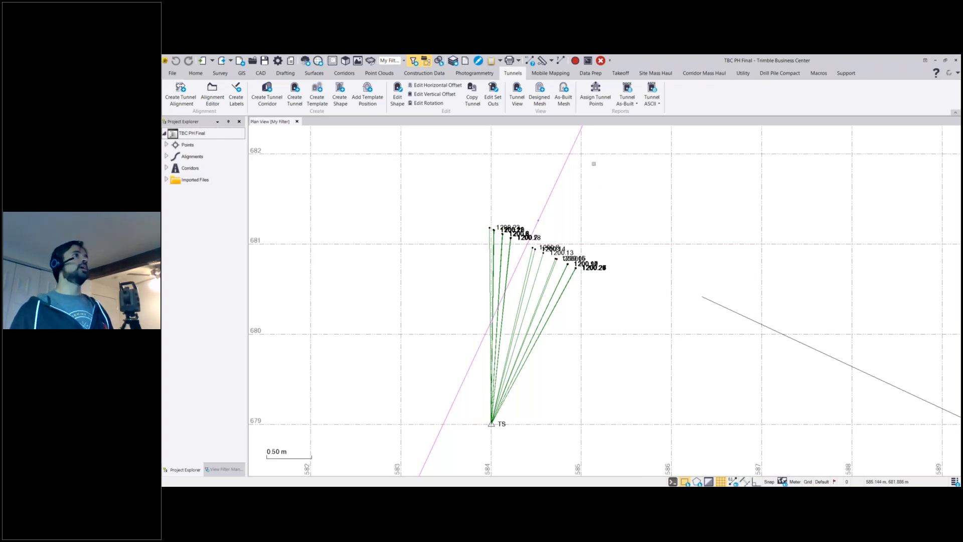
left_click(595, 91)
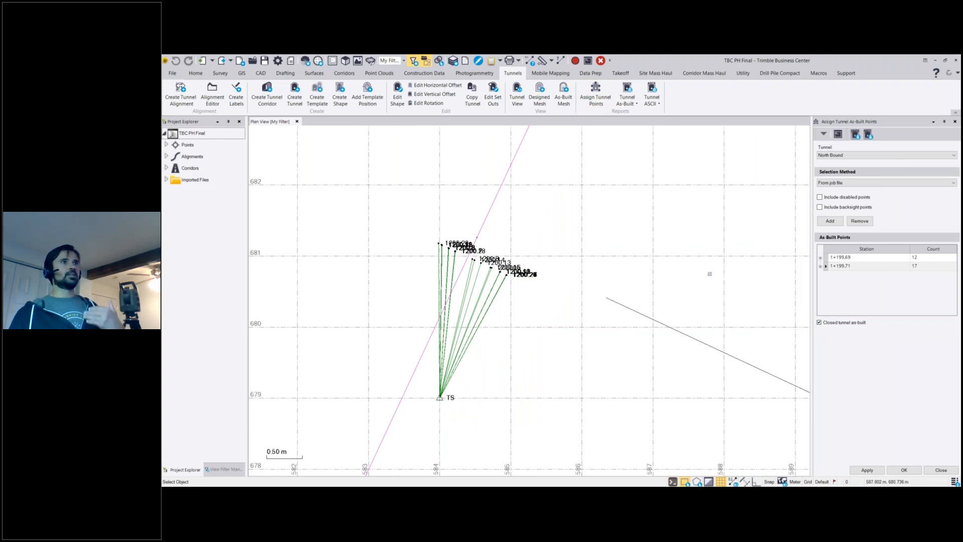
left_click(830, 258)
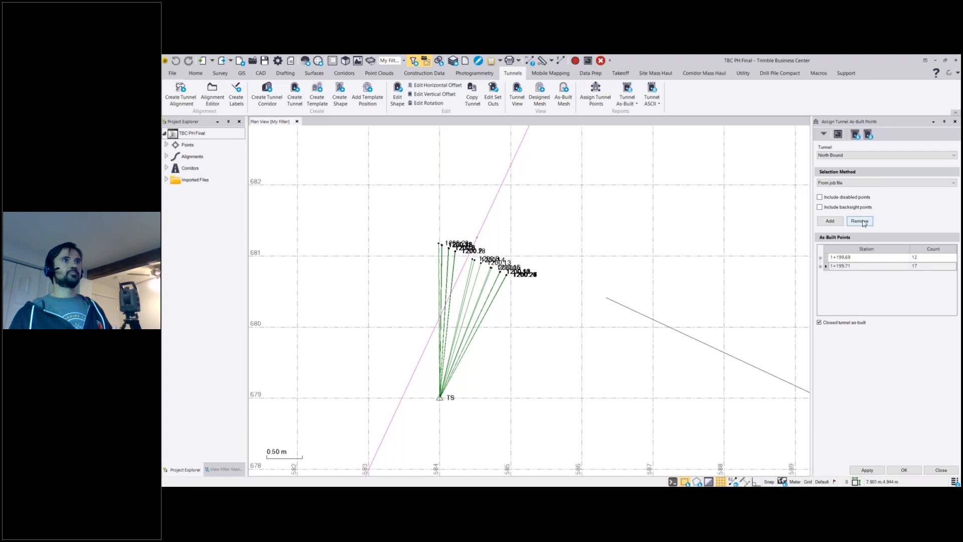
left_click(825, 266)
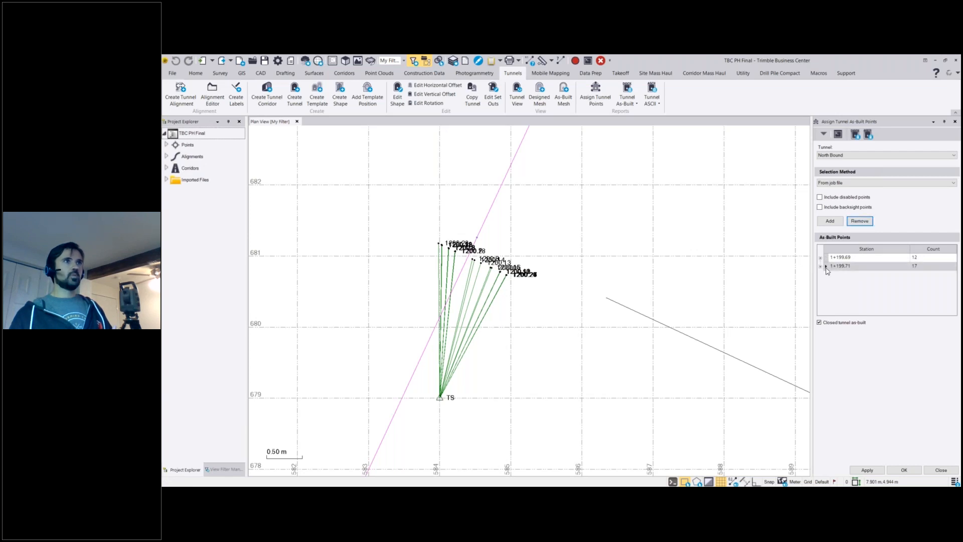
right_click(857, 267)
left_click(868, 278)
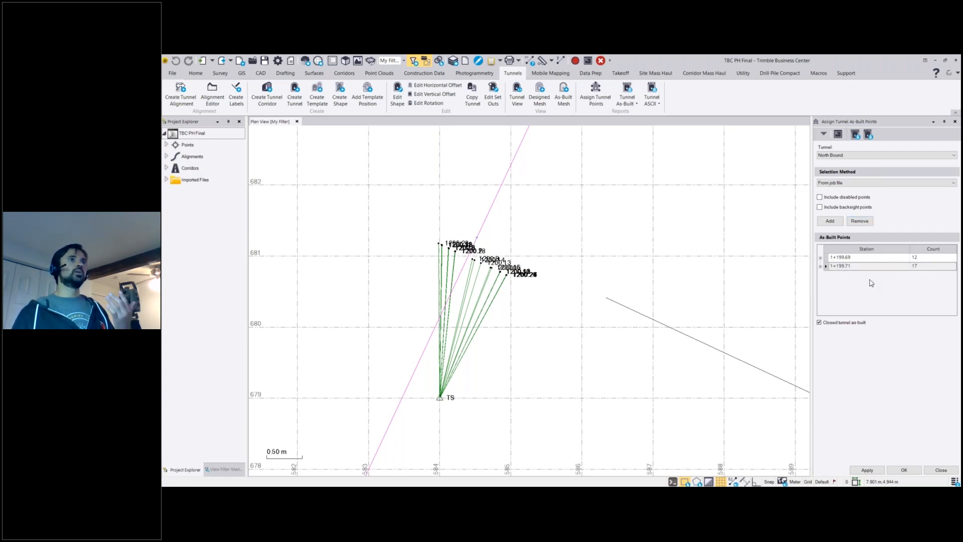
left_click(576, 286)
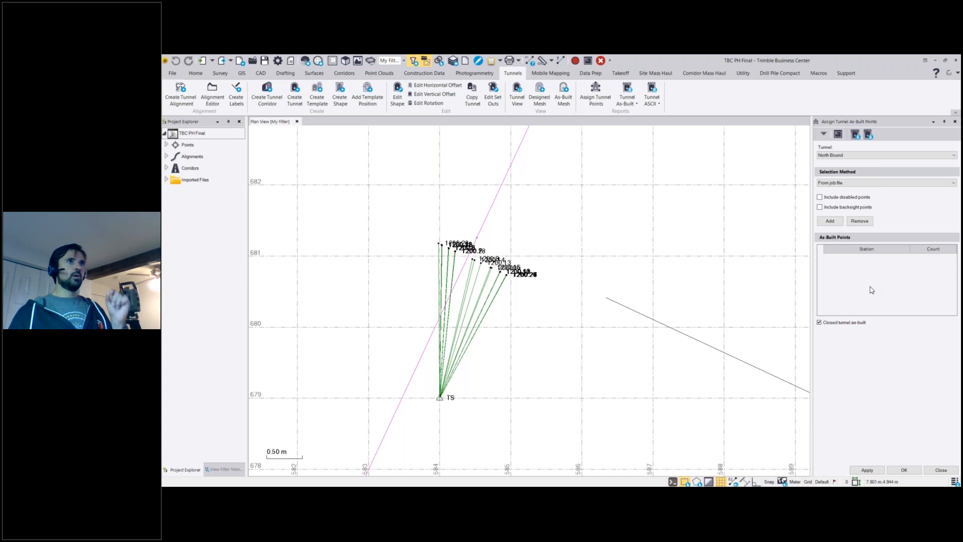
Set the selection method to From point cloud, examine its search distance setting, and return the method to From job file.
left_click(869, 184)
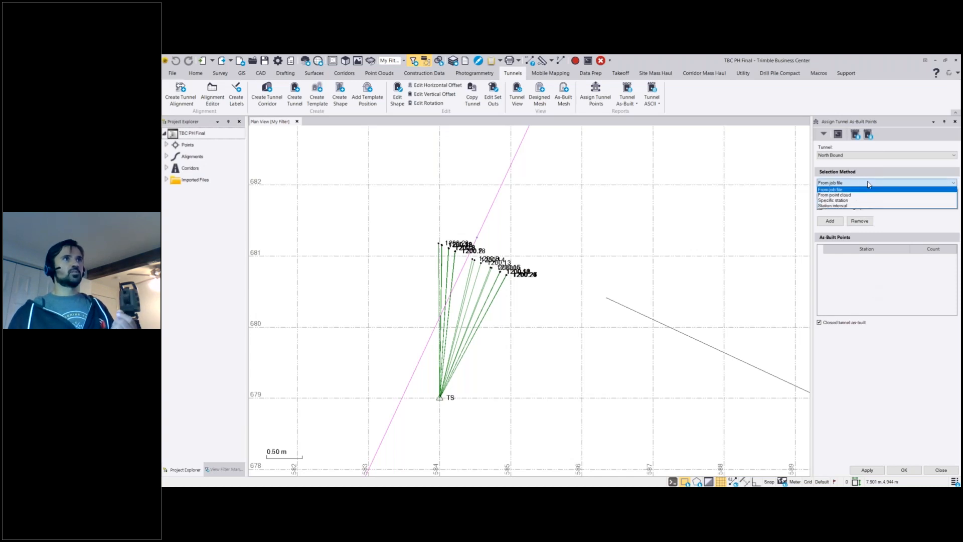
left_click(892, 196)
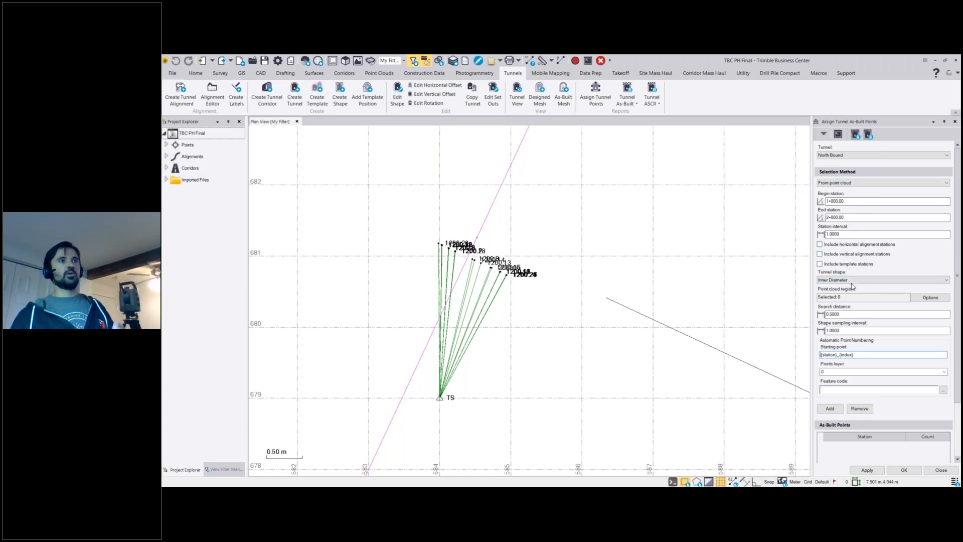
left_click(849, 315)
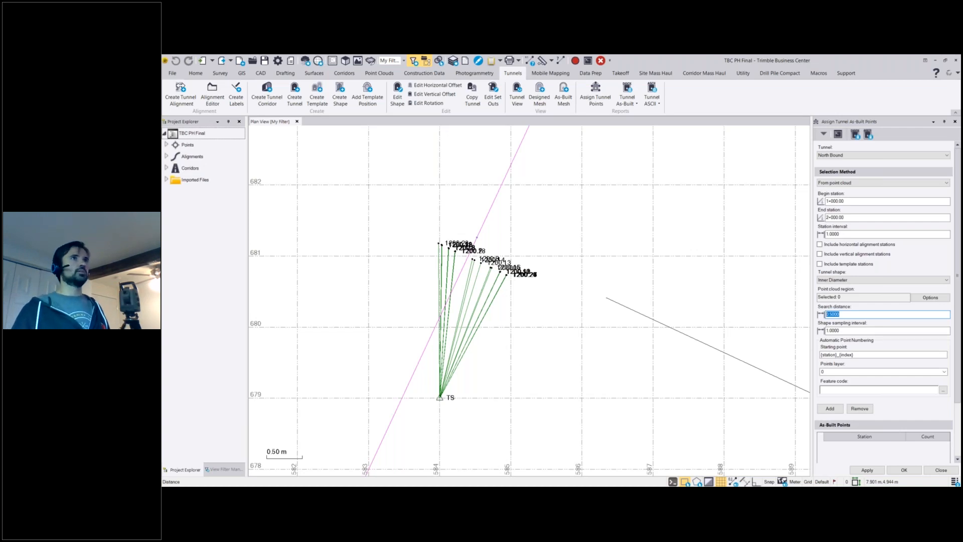
left_click(855, 183)
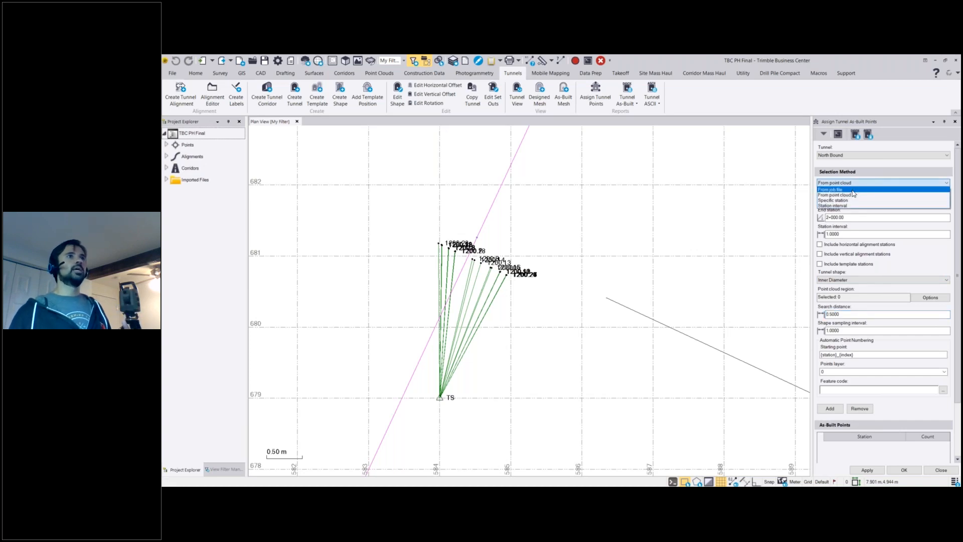
left_click(852, 197)
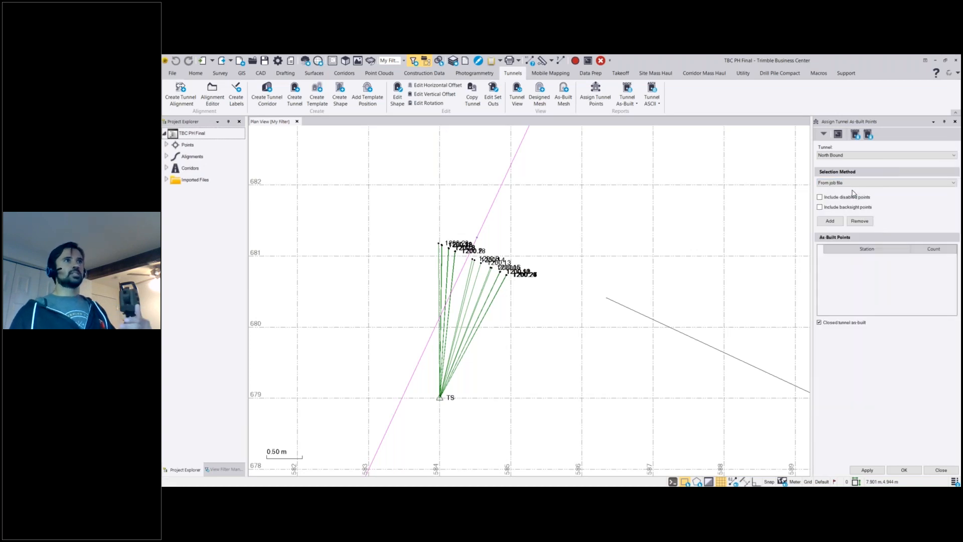
Add the North Bound as-built points from the job file and inspect the points assigned to station 1+199.69.
left_click(838, 222)
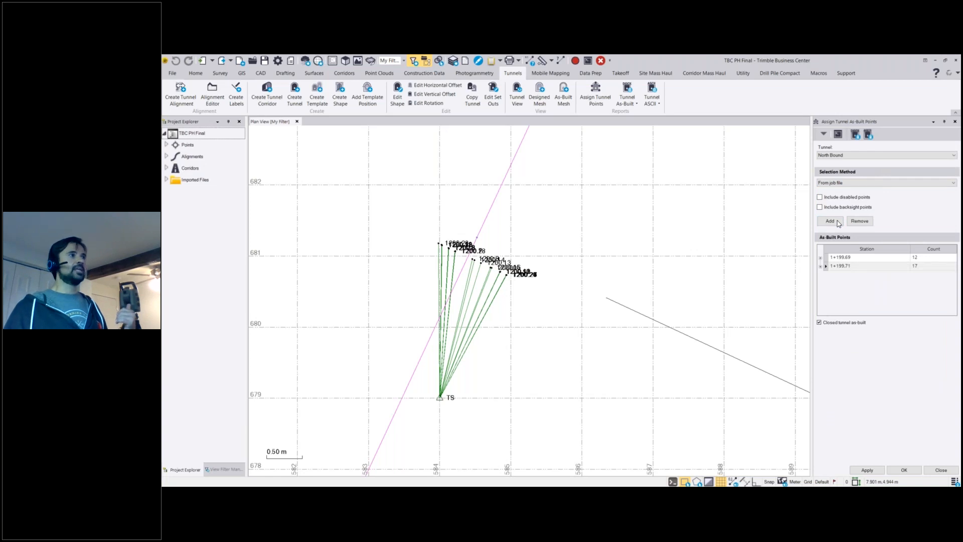
left_click(820, 259)
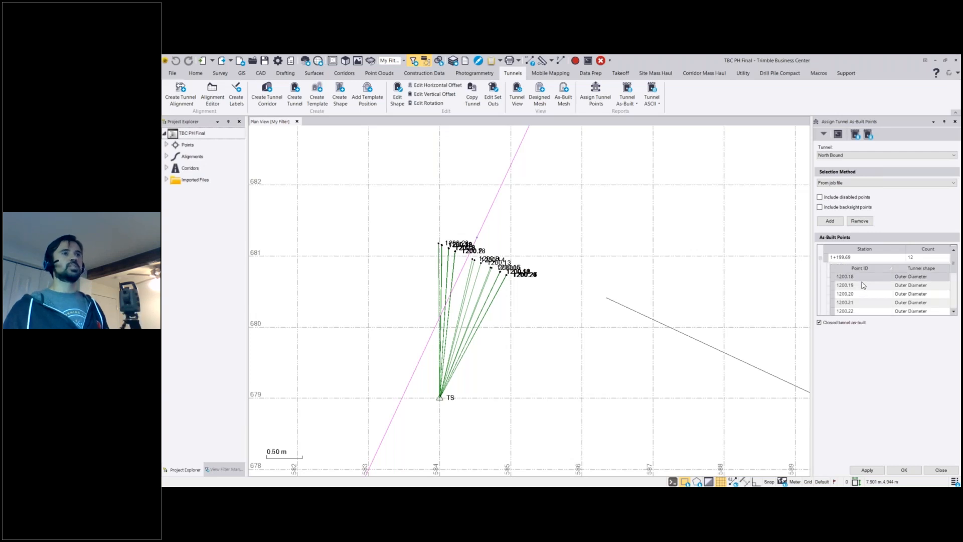
scroll(860, 284, "down", 5)
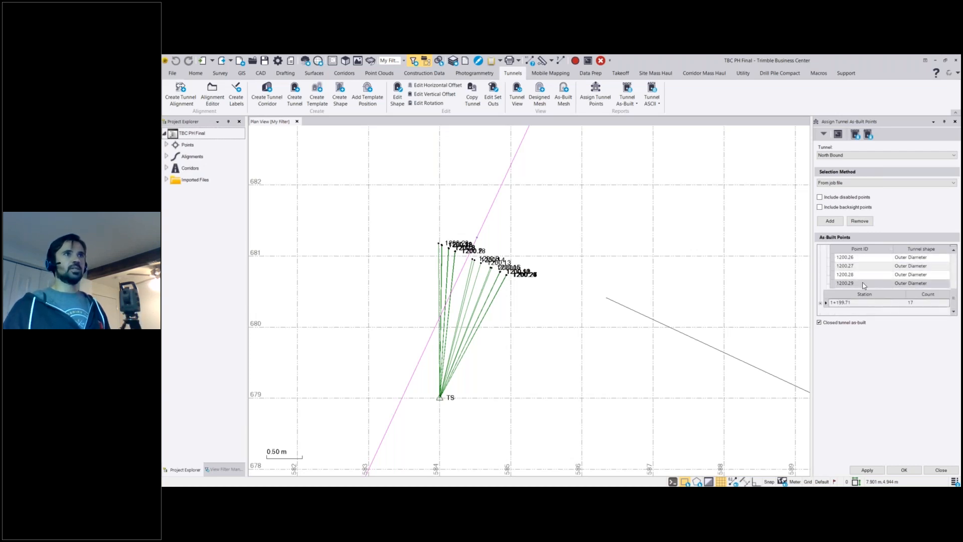
Check the row options for as-built point 1200.28 and accept the North Bound as-built point assignment.
left_click(832, 276)
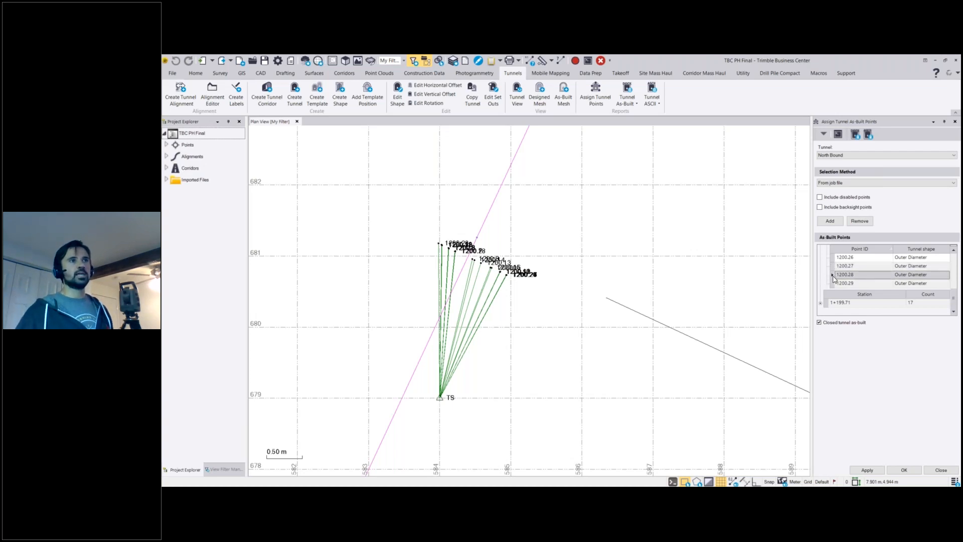
right_click(846, 275)
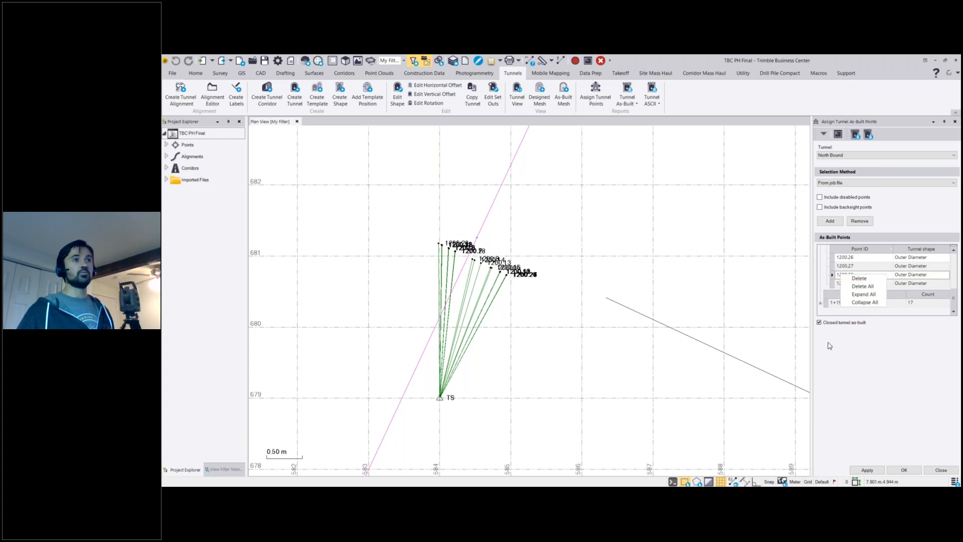
left_click(845, 367)
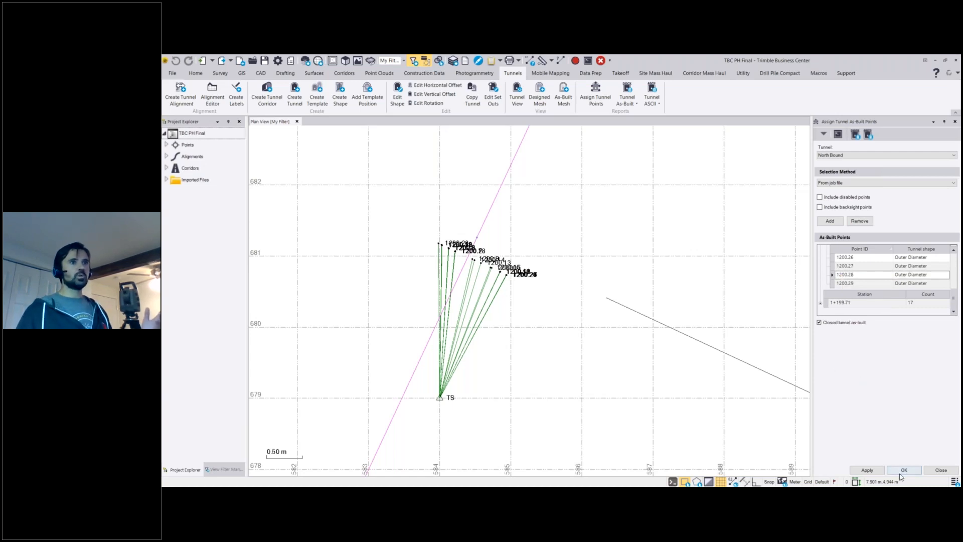
left_click(918, 473)
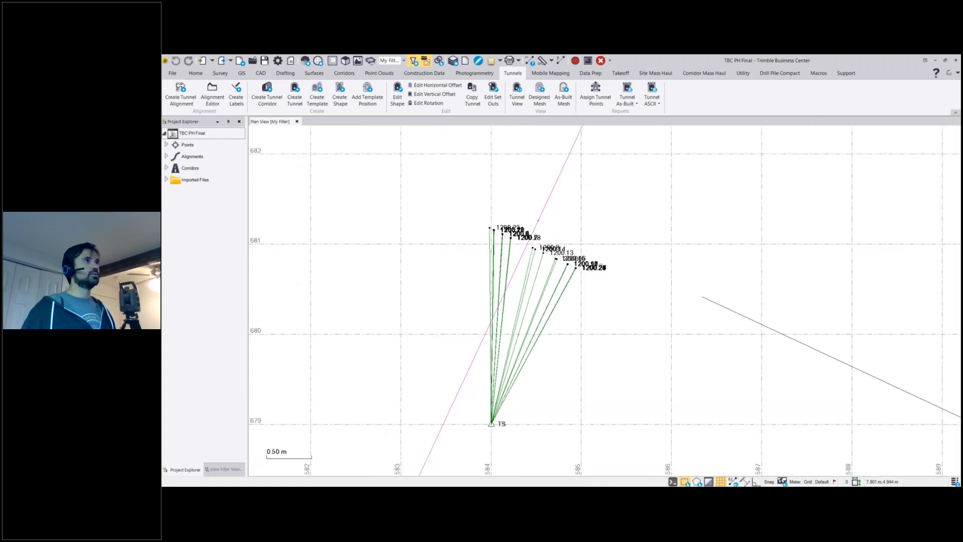
Generate the Tunnel As-Built Report for the North Bound tunnel's Inner Diameter shape and maximize the resulting Word document.
left_click(627, 101)
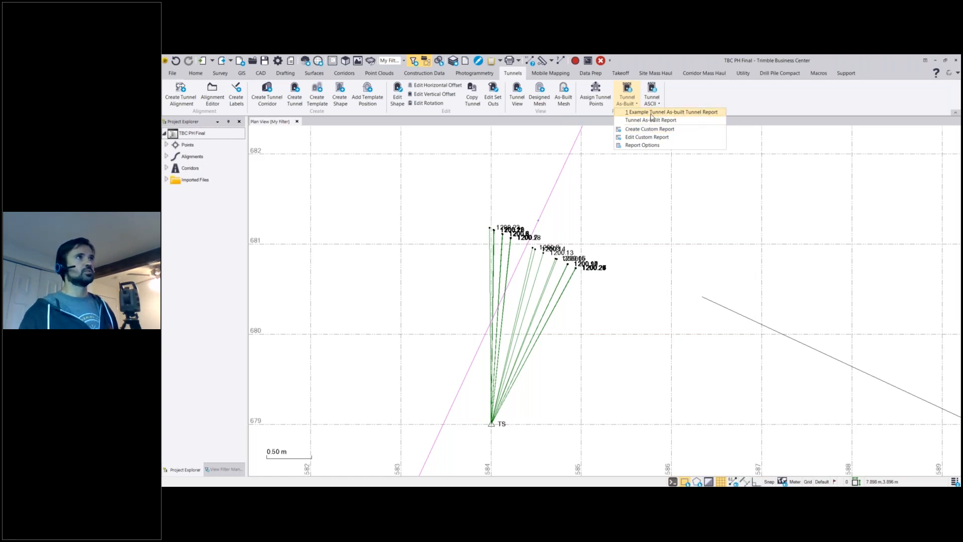
left_click(655, 121)
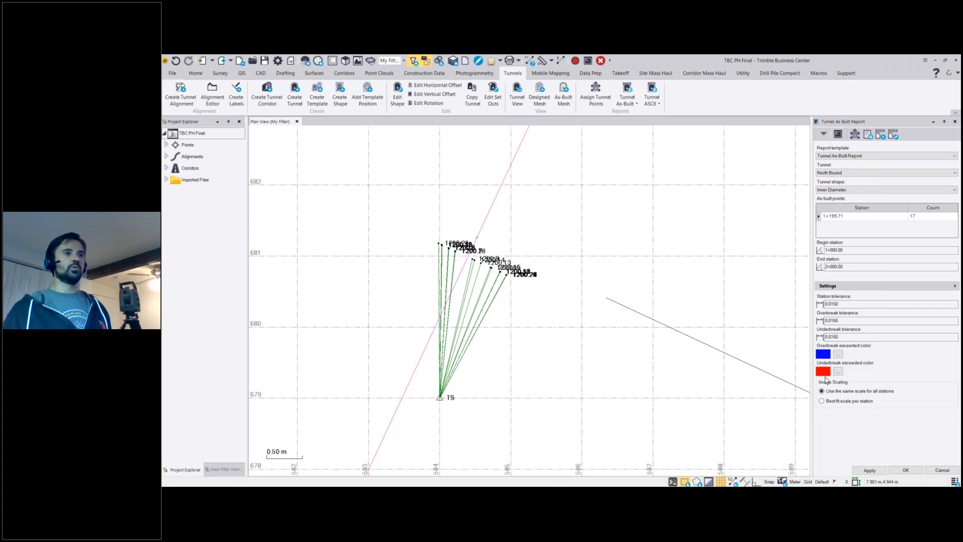
left_click(905, 470)
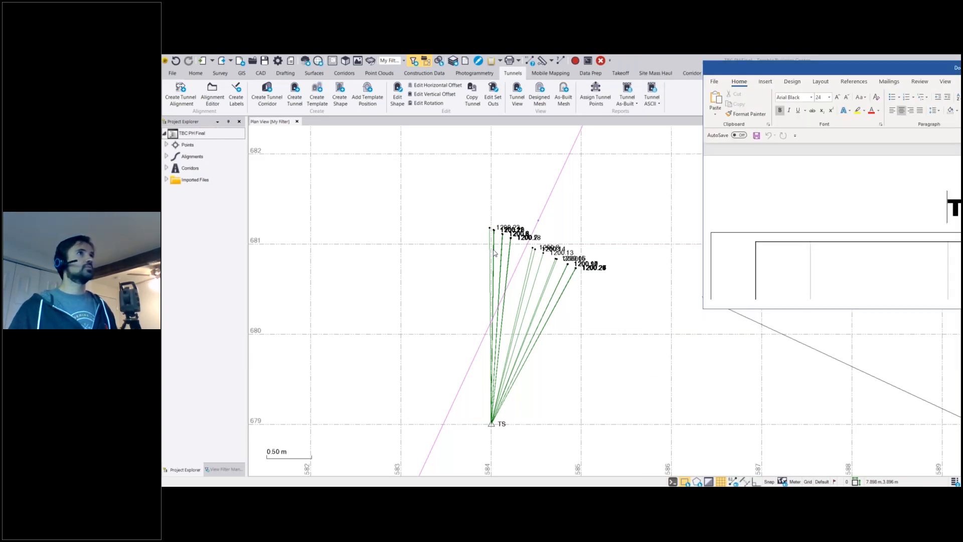
left_click_drag(947, 68, 480, 268)
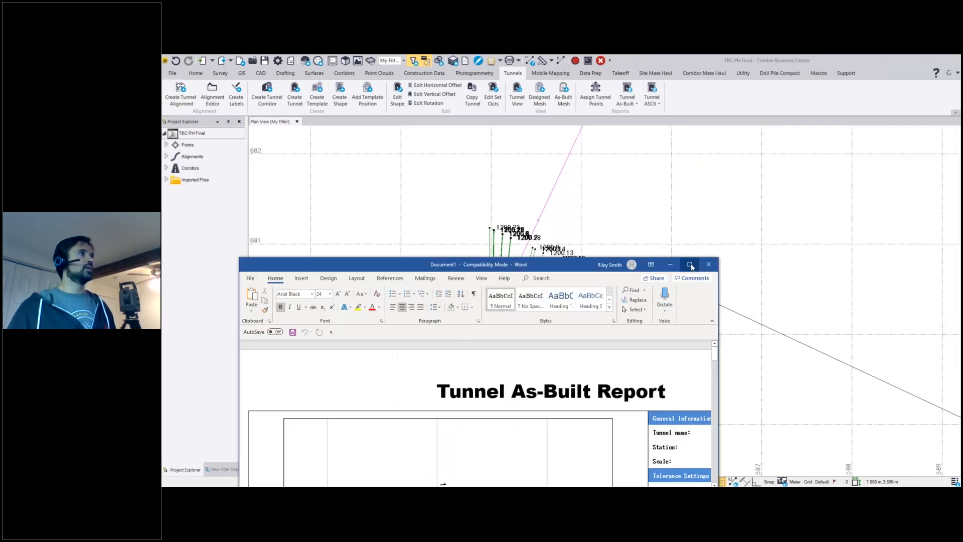
left_click(690, 264)
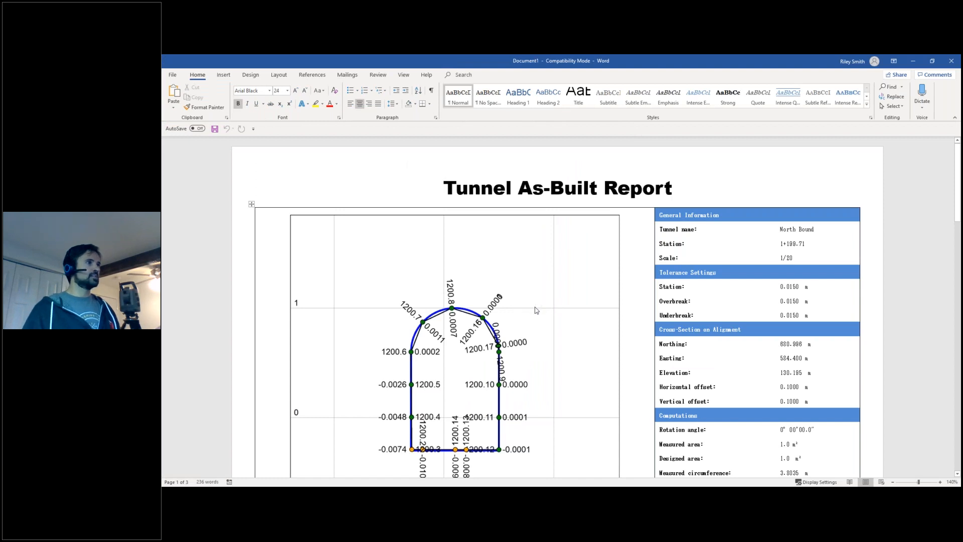
Examine the report's cross-section drawing, tolerance settings and computations on the first page.
scroll(535, 310, "down", 1)
scroll(535, 310, "down", 1)
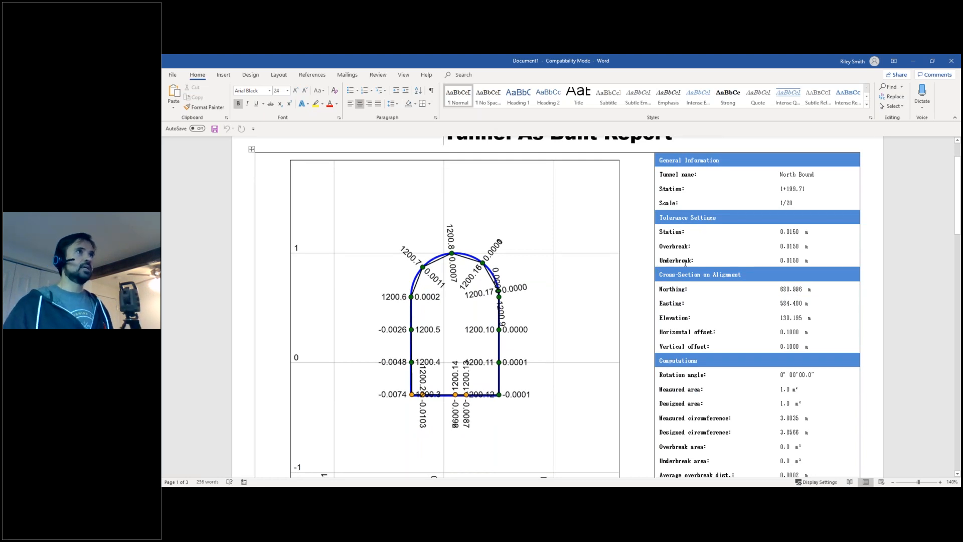
scroll(685, 263, "down", 2)
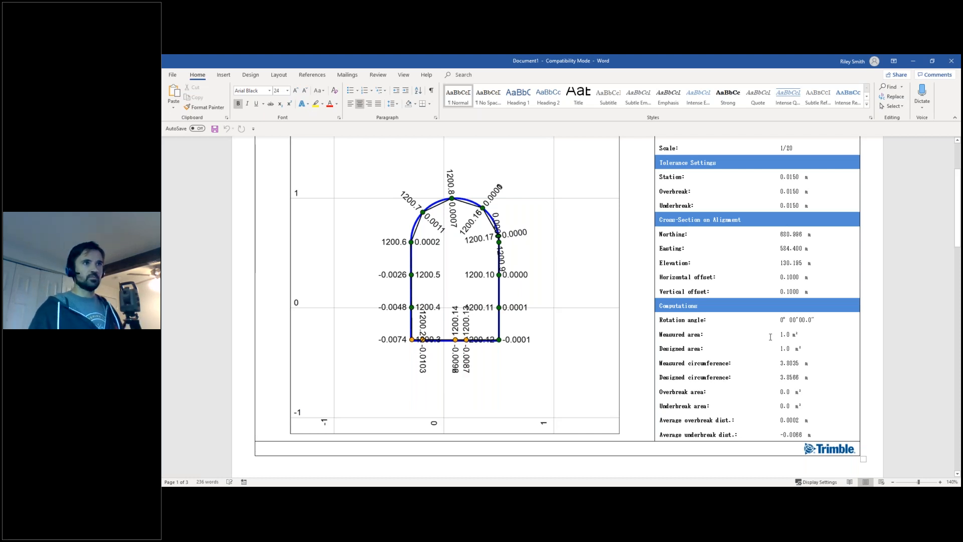
scroll(479, 253, "down", 1)
scroll(476, 256, "up", 1)
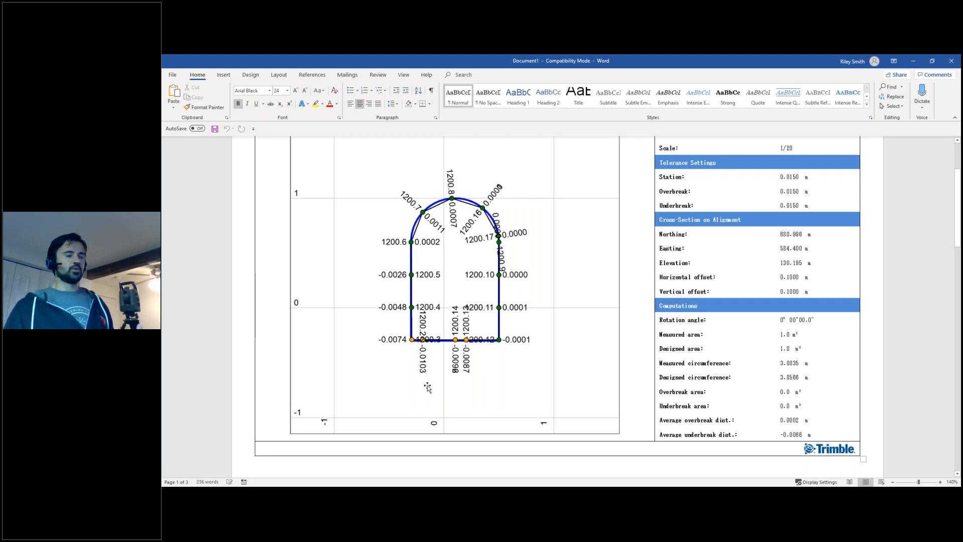
Review the point table's deltas and station deltas, and read the area and volume summary at the report's end.
scroll(427, 390, "down", 5)
scroll(428, 380, "down", 2)
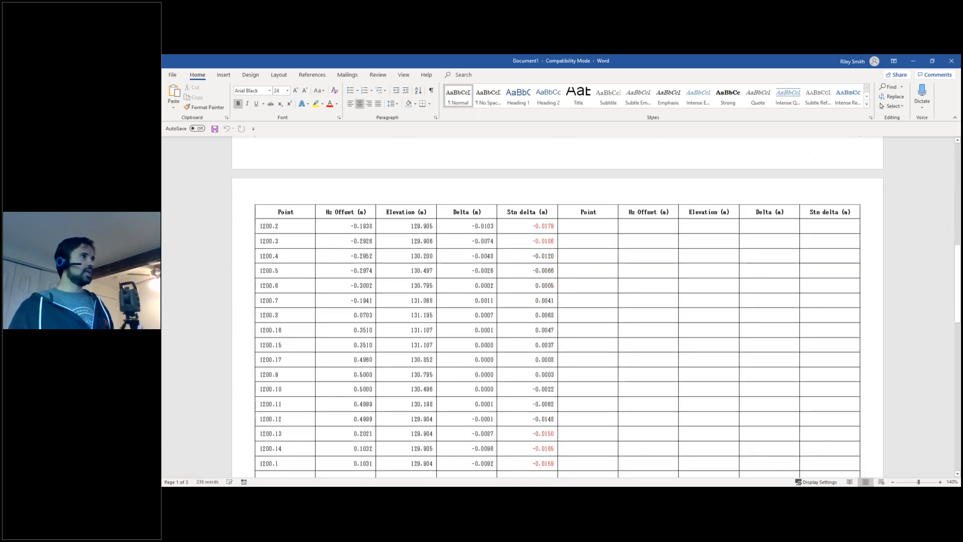
left_click(554, 225)
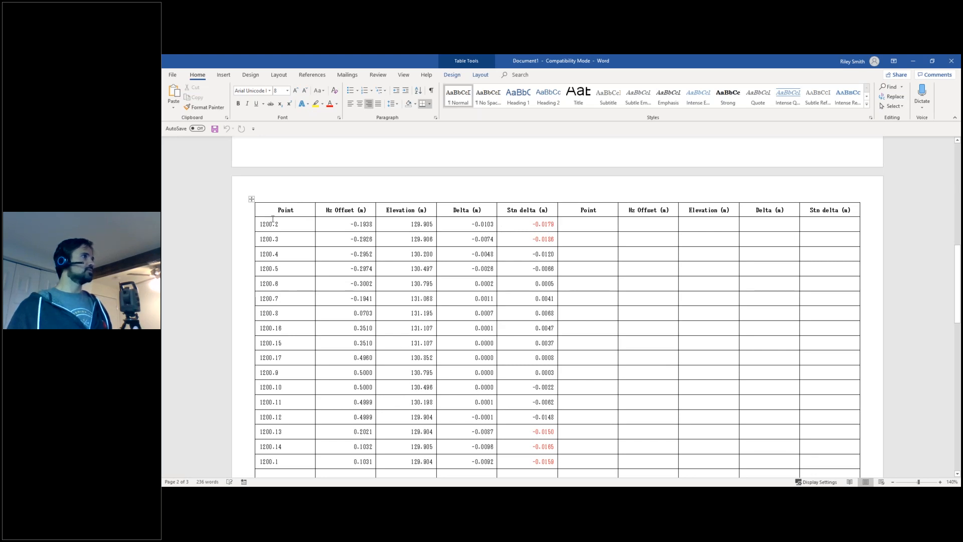
scroll(518, 401, "down", 1)
scroll(557, 306, "down", 3)
scroll(557, 306, "up", 1)
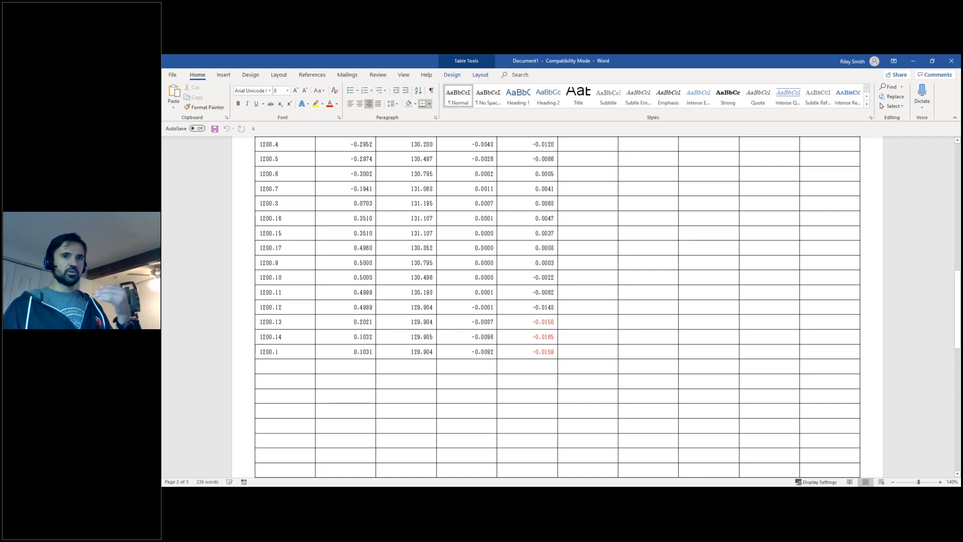
scroll(557, 306, "up", 7)
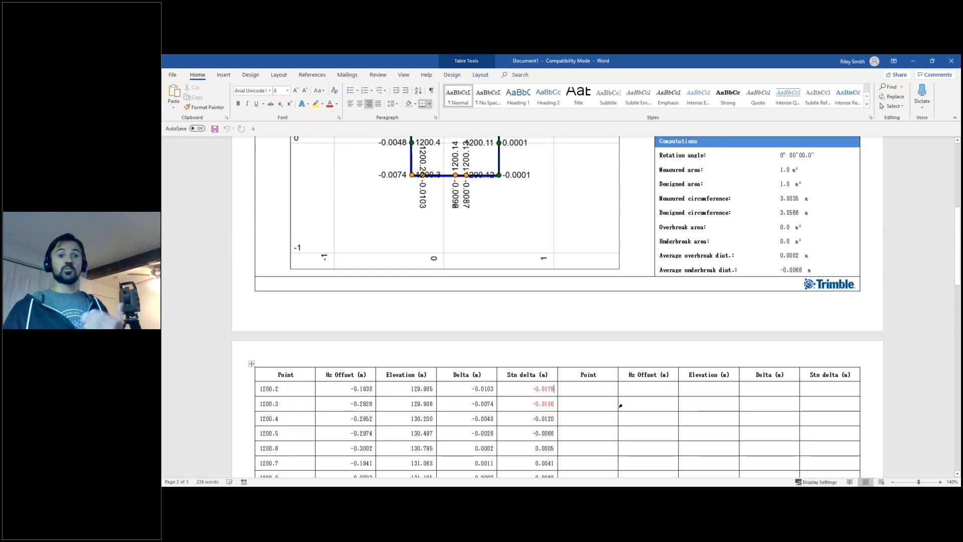
scroll(620, 401, "down", 7)
scroll(619, 390, "down", 4)
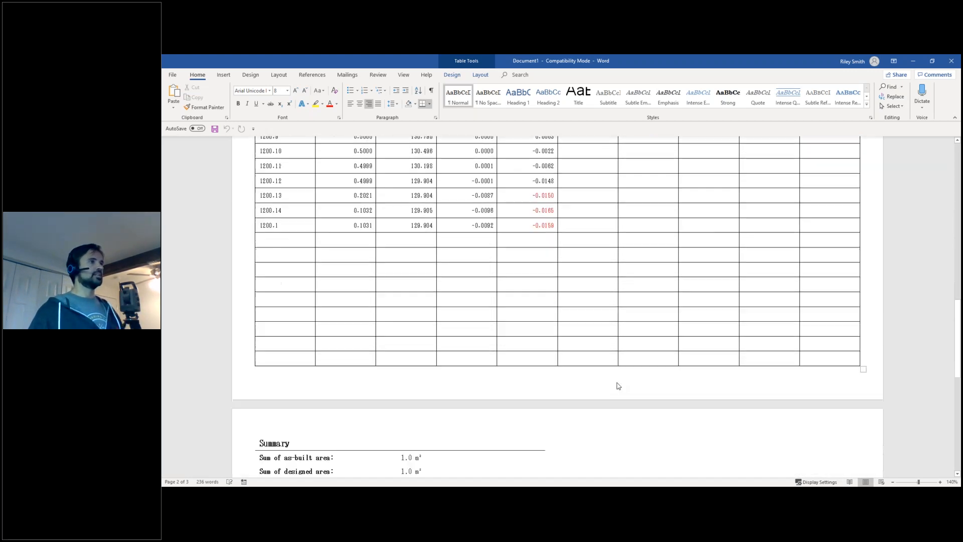
scroll(612, 384, "down", 3)
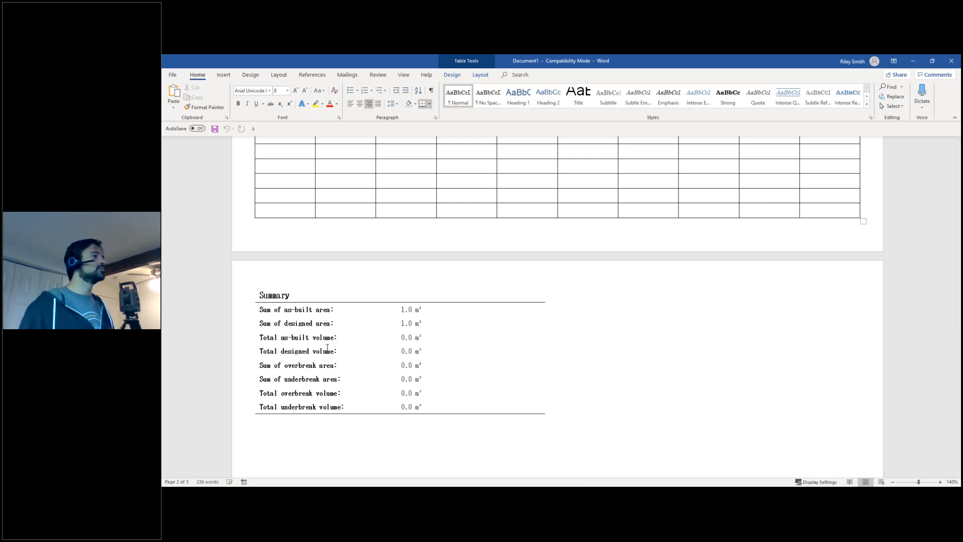
Switch to the TunnelAsBuiltDrafting project in Trimble Business Center.
left_click(496, 489)
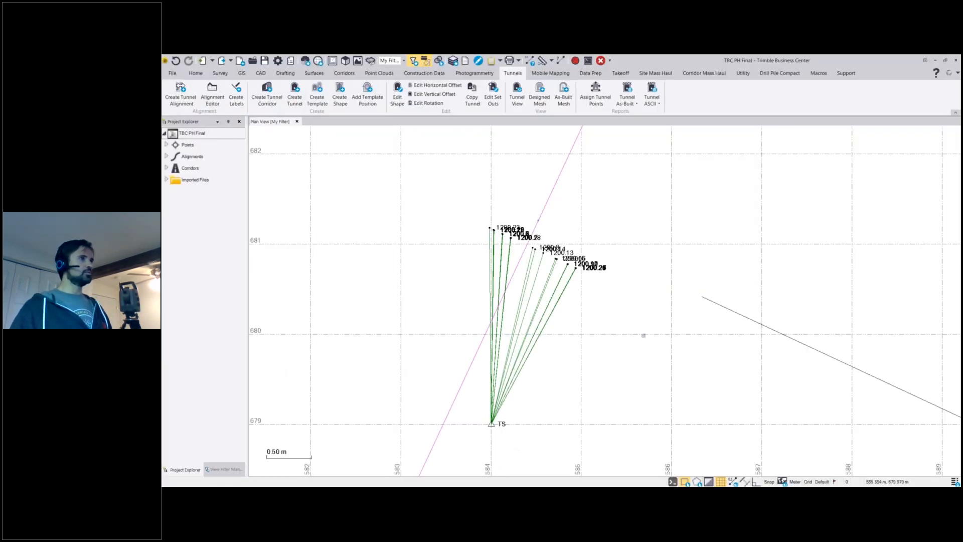
mouse_move(354, 489)
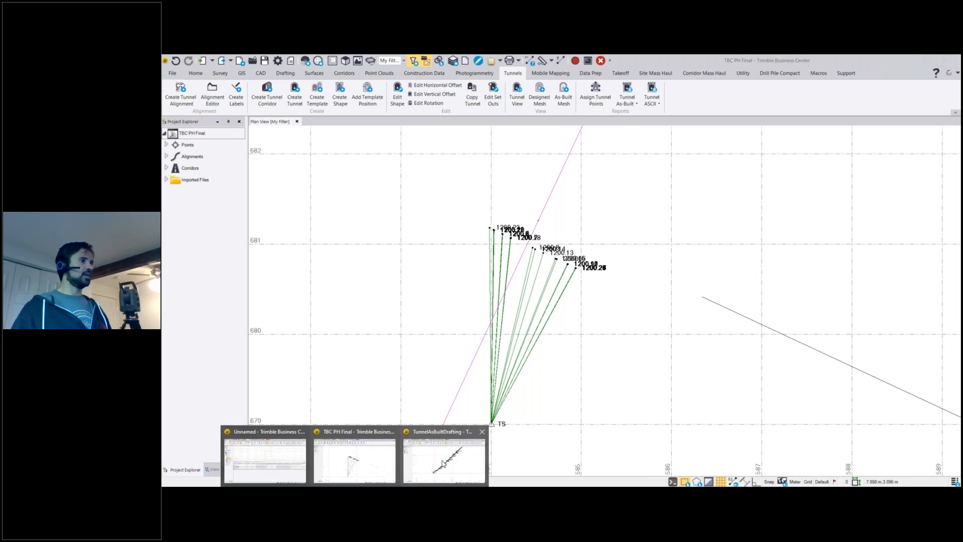
left_click(443, 463)
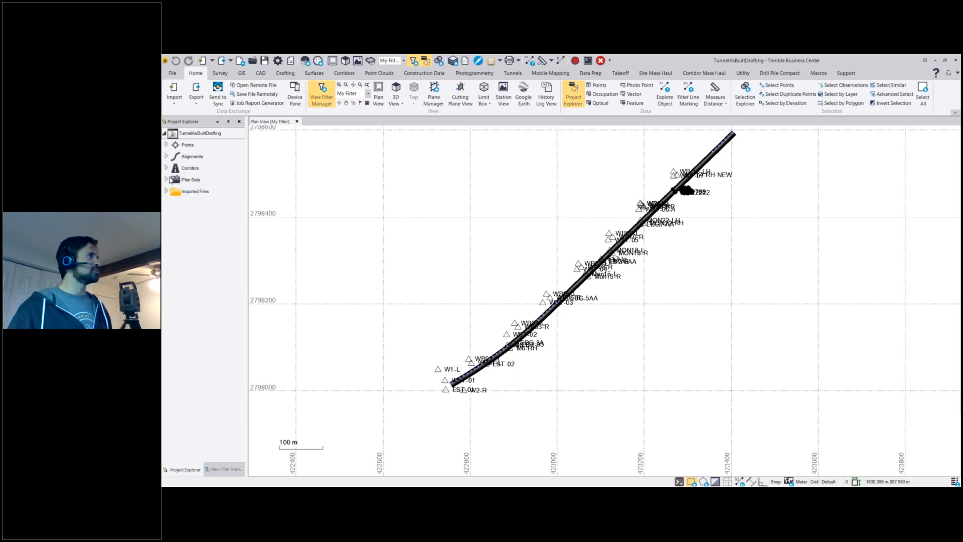
Build the sheets for Cross sections 24x36 in the Arch D plan set.
left_click(167, 179)
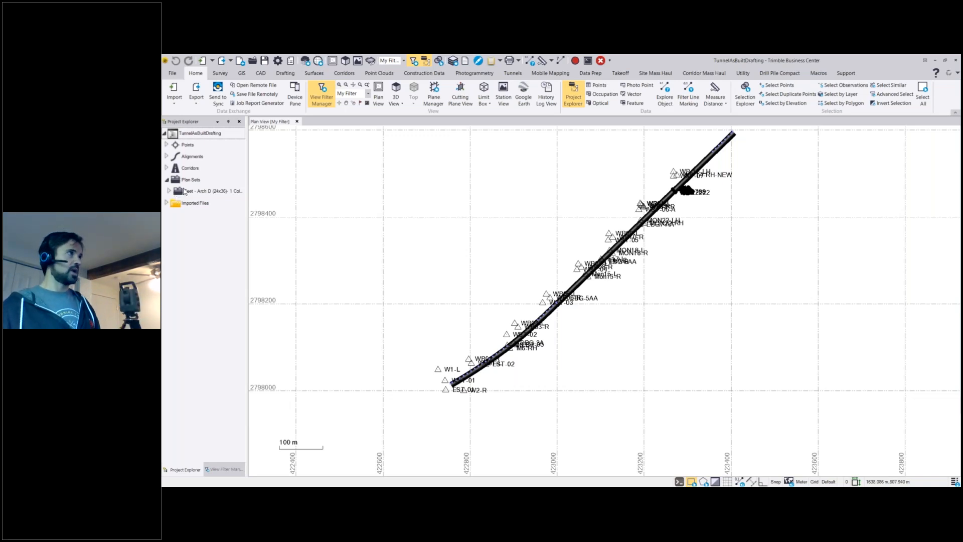
left_click(169, 191)
right_click(198, 204)
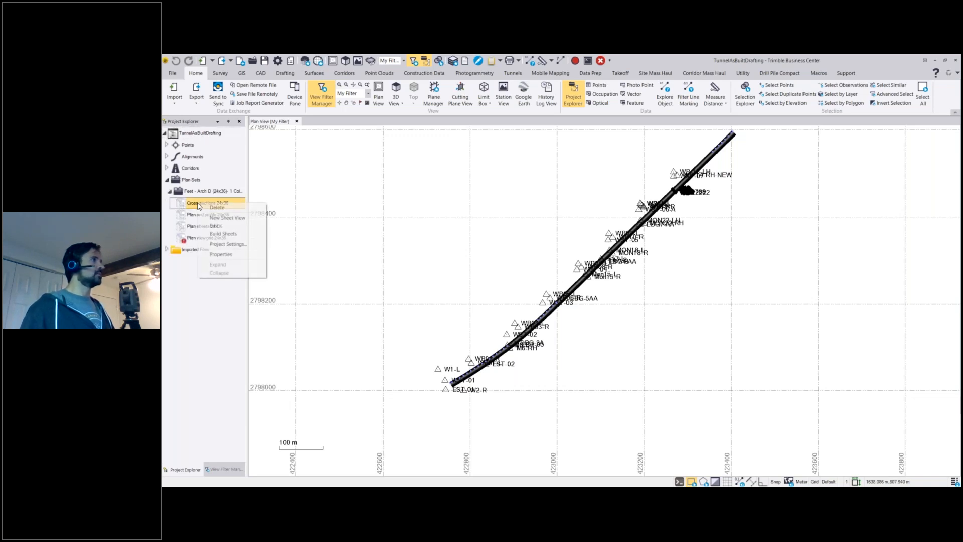
left_click(192, 202)
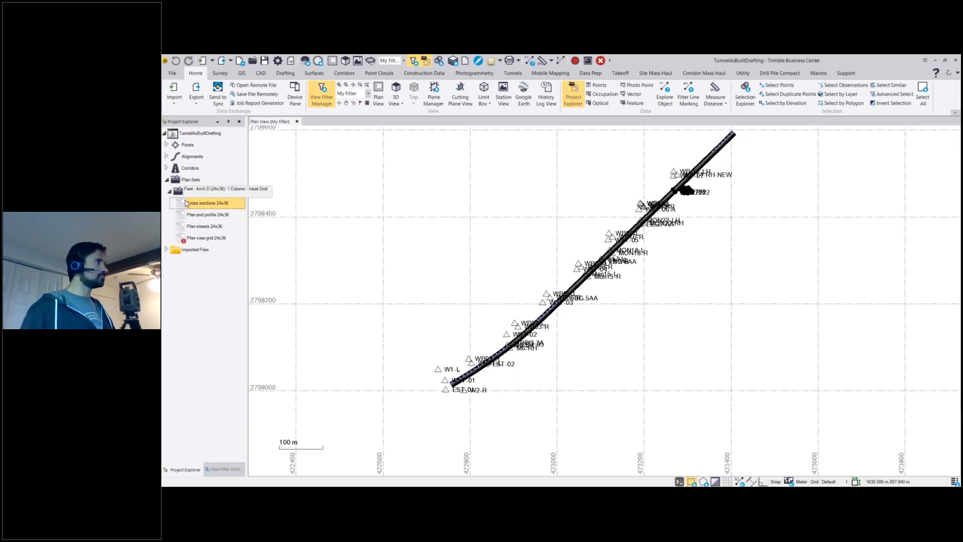
right_click(186, 202)
left_click(228, 232)
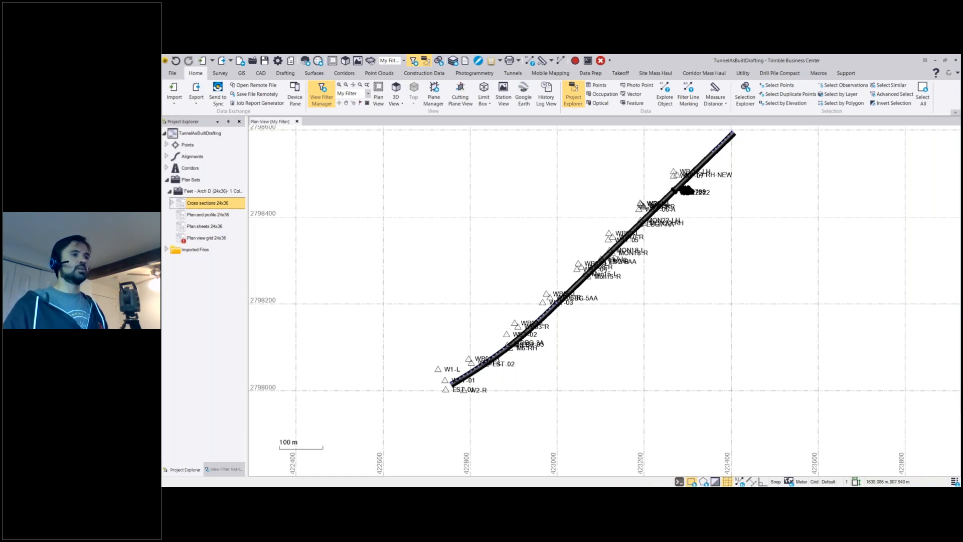
Open Sheet 1 [679.00] of the cross sections in a new sheet view and examine its point table and overbreak profile.
left_click(171, 202)
left_click(194, 219)
right_click(194, 219)
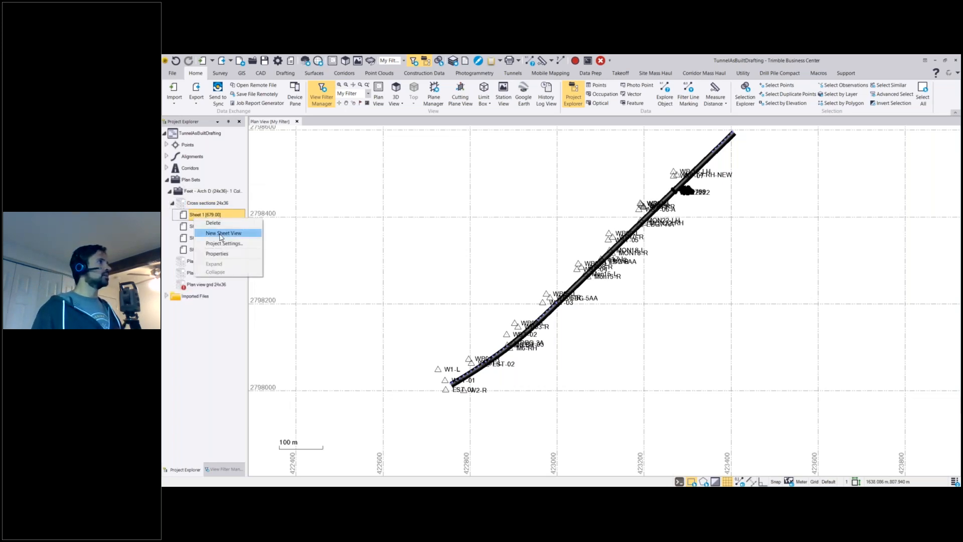
left_click(216, 233)
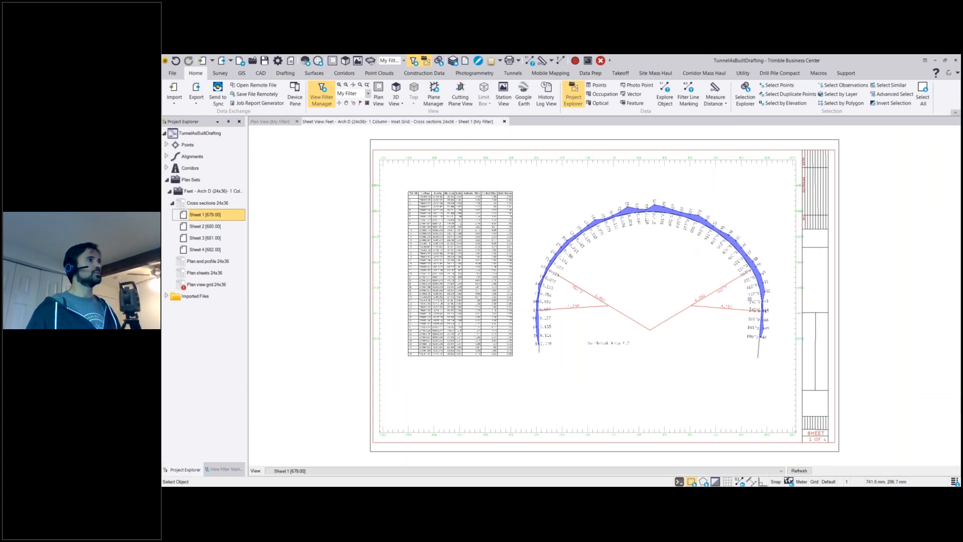
scroll(443, 251, "up", 4)
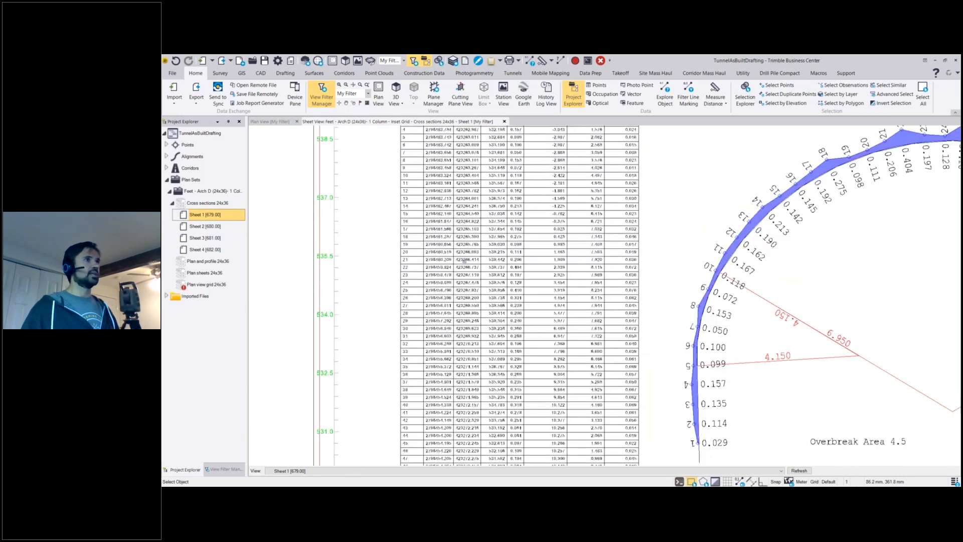
scroll(501, 245, "down", 3)
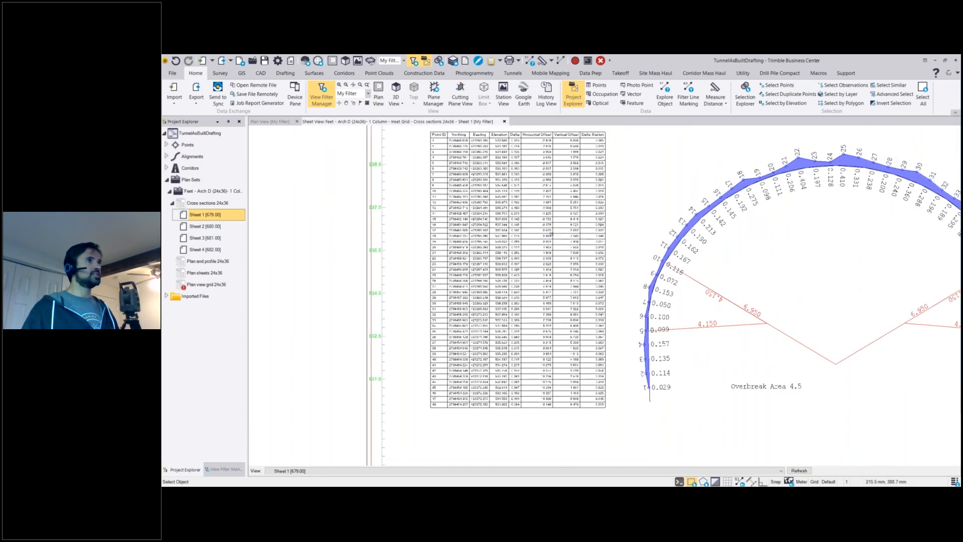
scroll(693, 329, "up", 1)
middle_click_drag(693, 328, 477, 314)
scroll(478, 313, "down", 1)
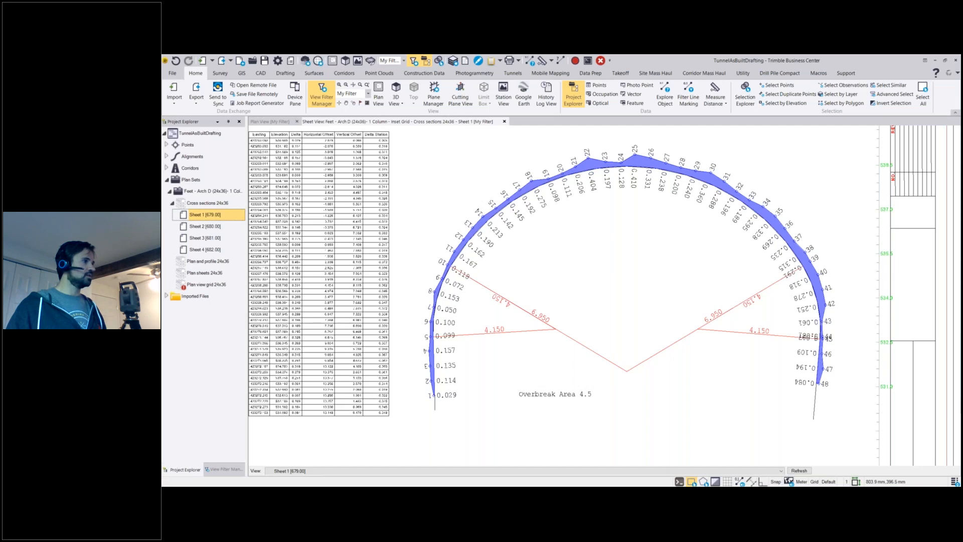
Switch to the NATM Tunnels presentation in Google Slides and present from the Trimble Access Tunnels slide through to Resources + Next Steps.
key("alt+Tab")
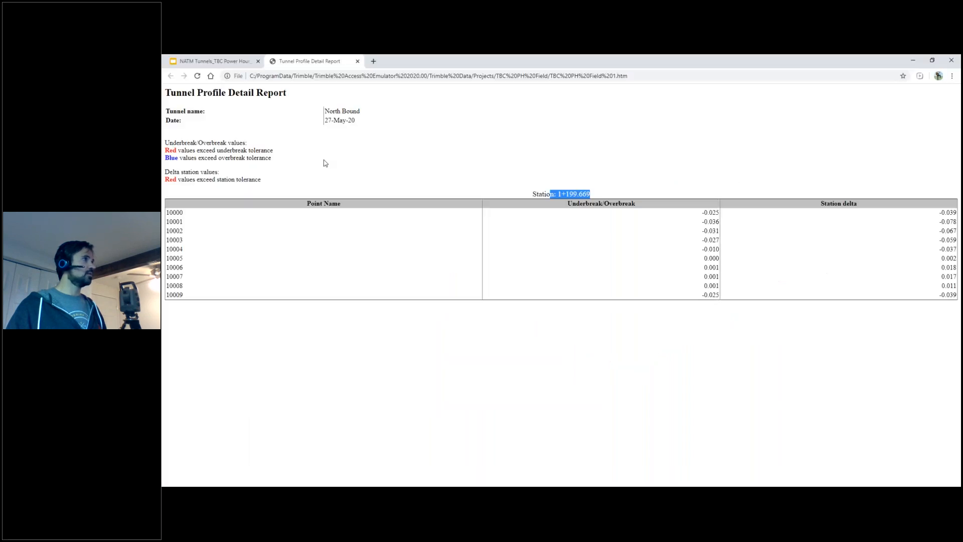
left_click(212, 60)
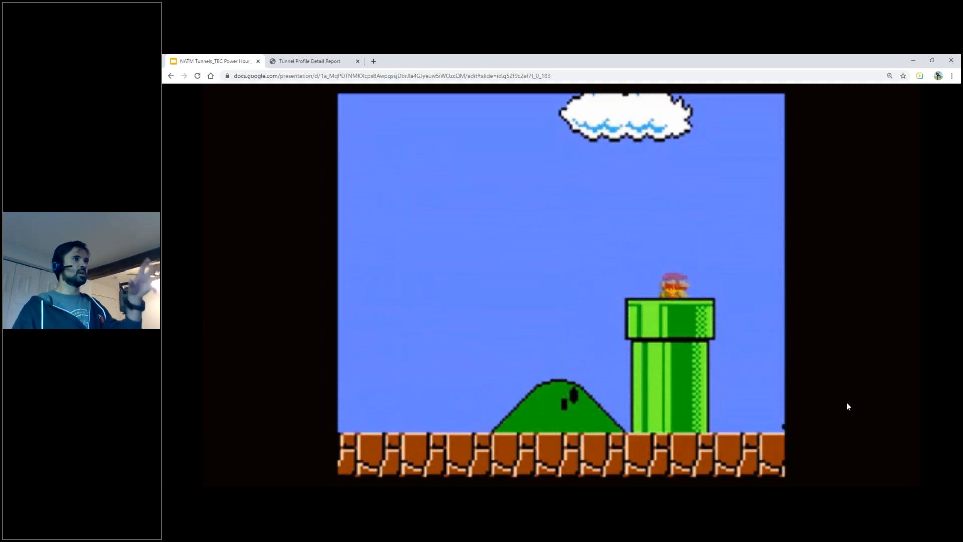
left_click(848, 403)
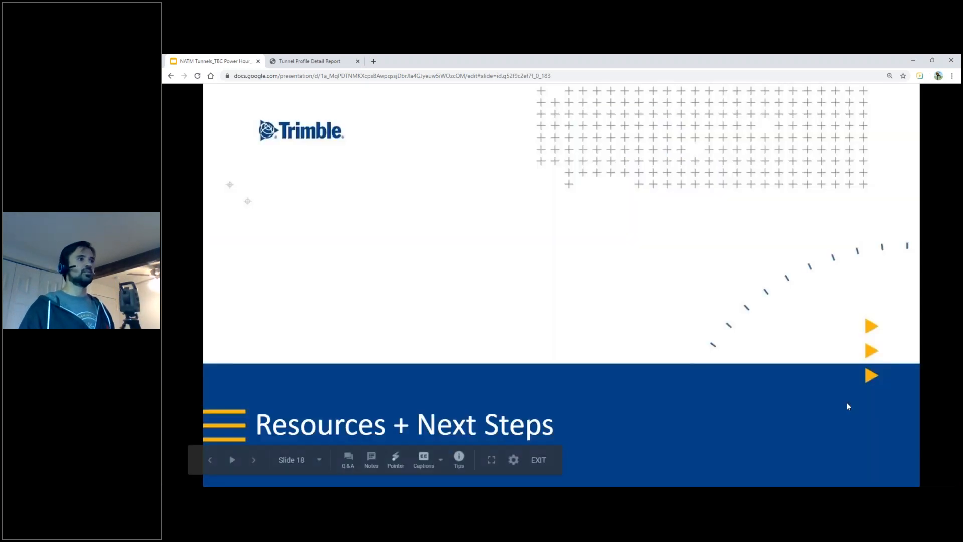
key("Escape")
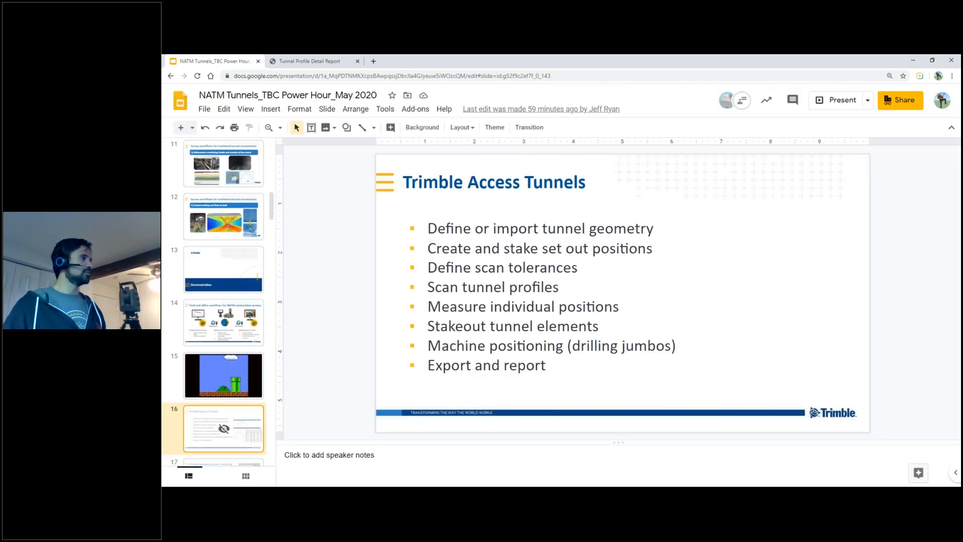
left_click(833, 100)
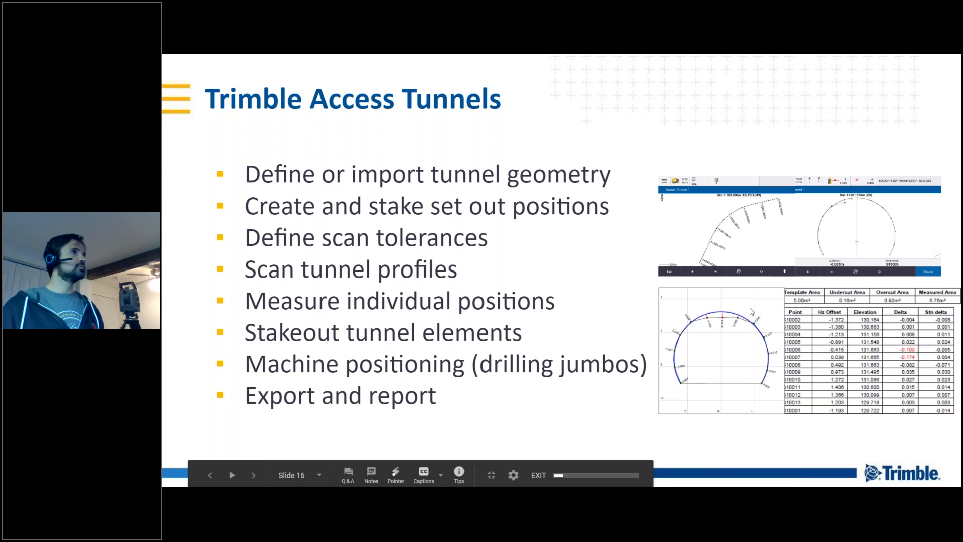
key("Right")
key("Right")
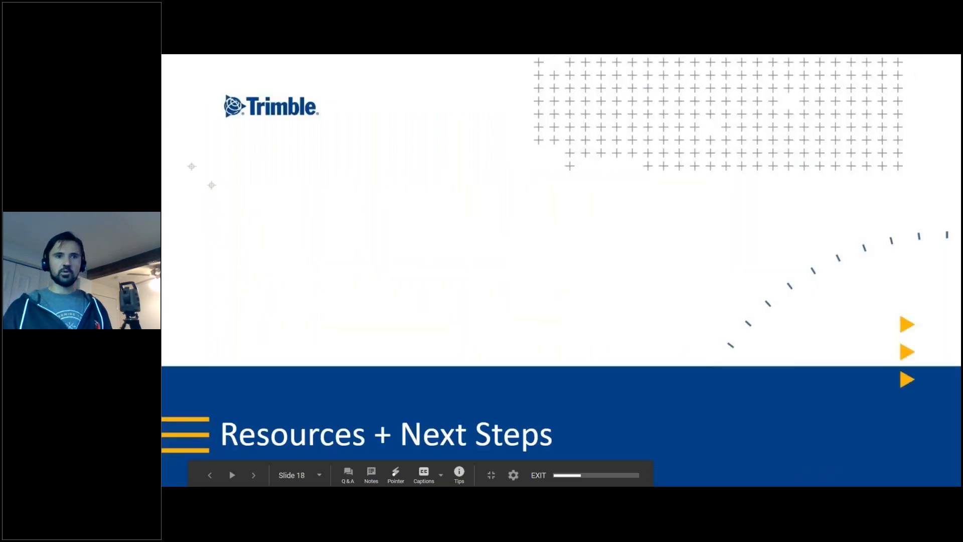